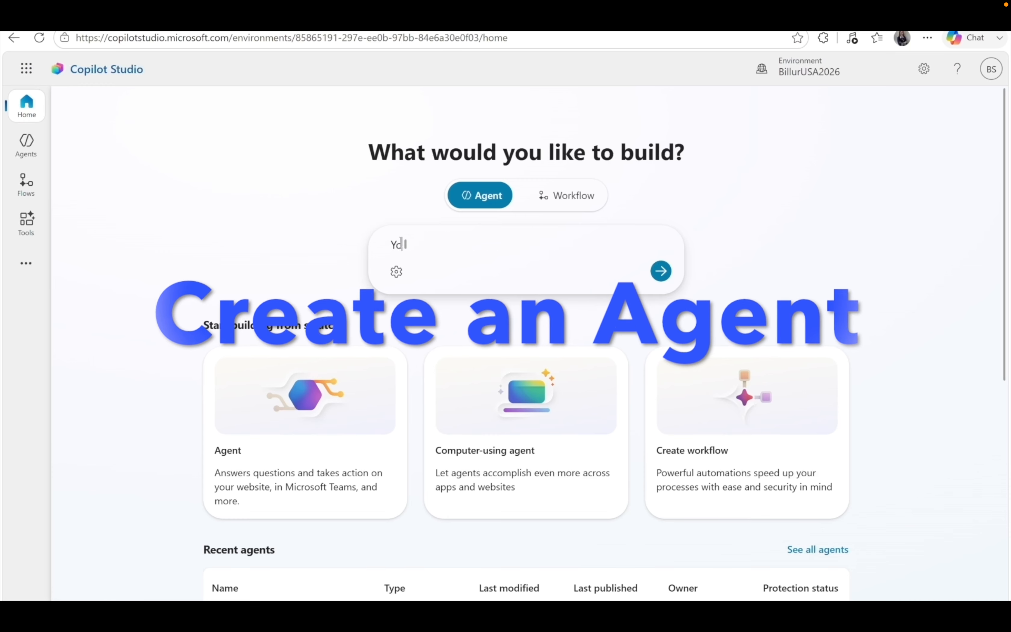
Type a sample prompt, then open Payment Approval Agent from the My agents list.
type("create ")
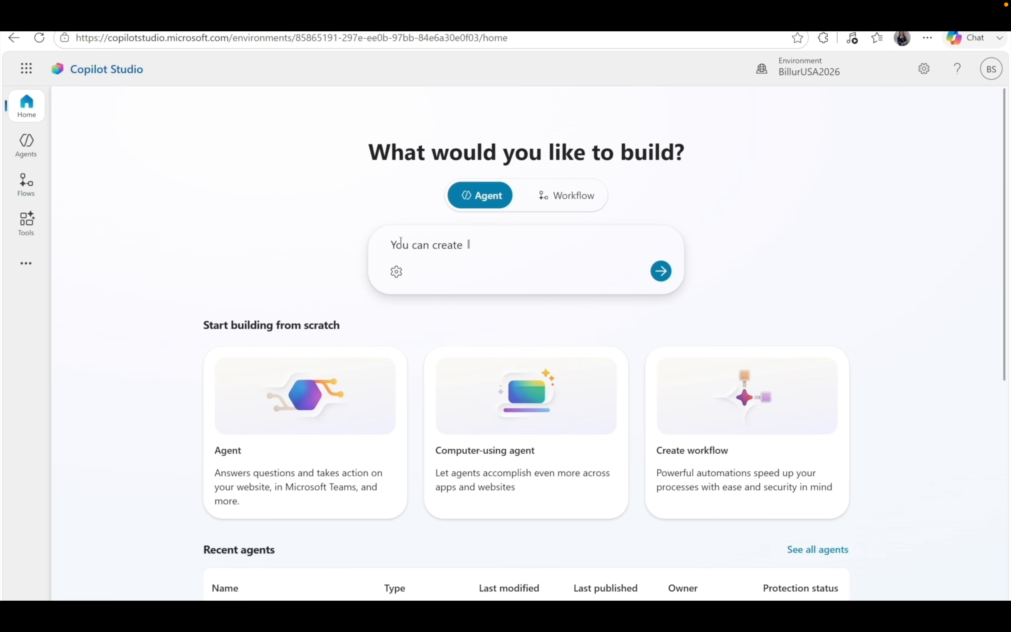
type("agents via to write promp")
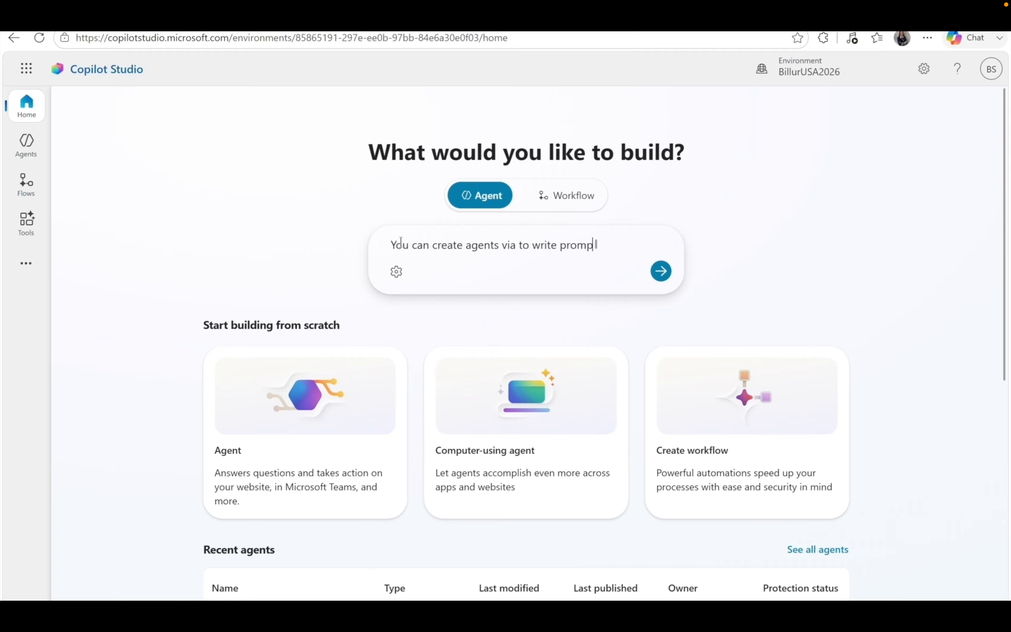
type("t")
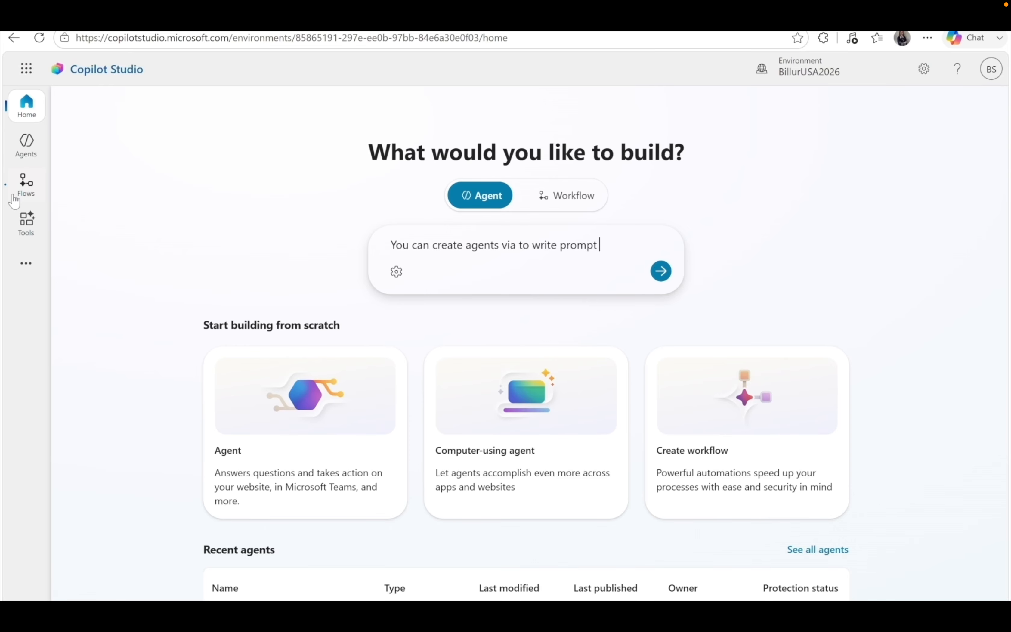
left_click(25, 155)
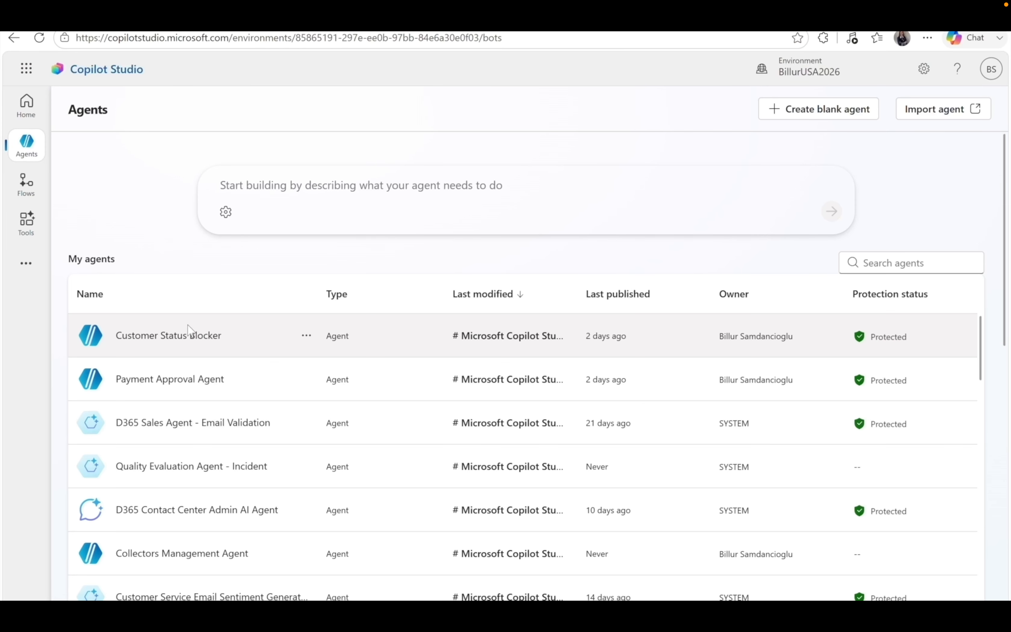
left_click(166, 387)
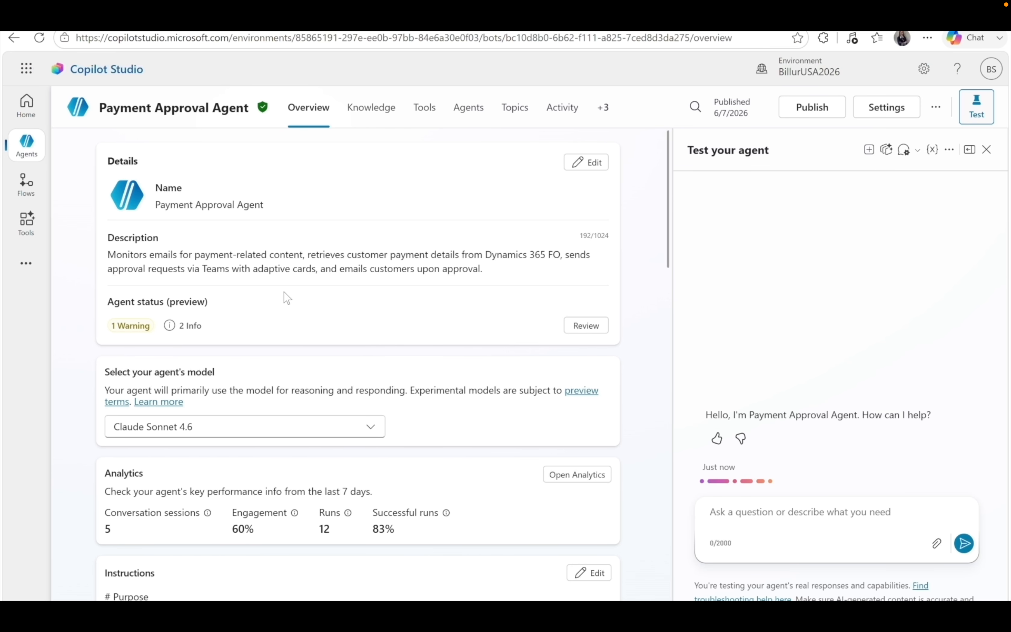
scroll(289, 330, "down", 2)
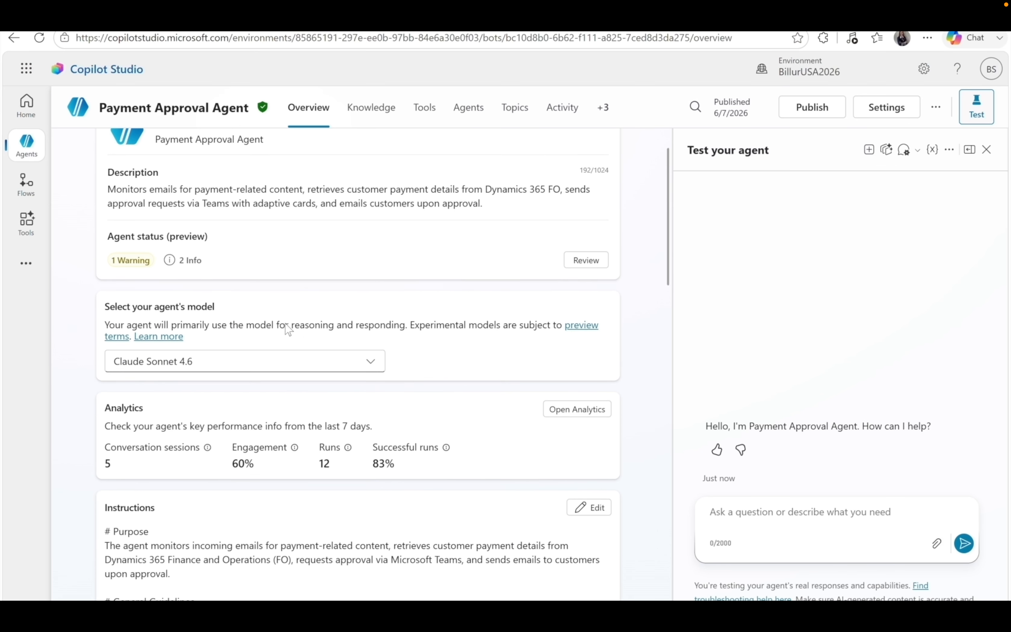
left_click(371, 339)
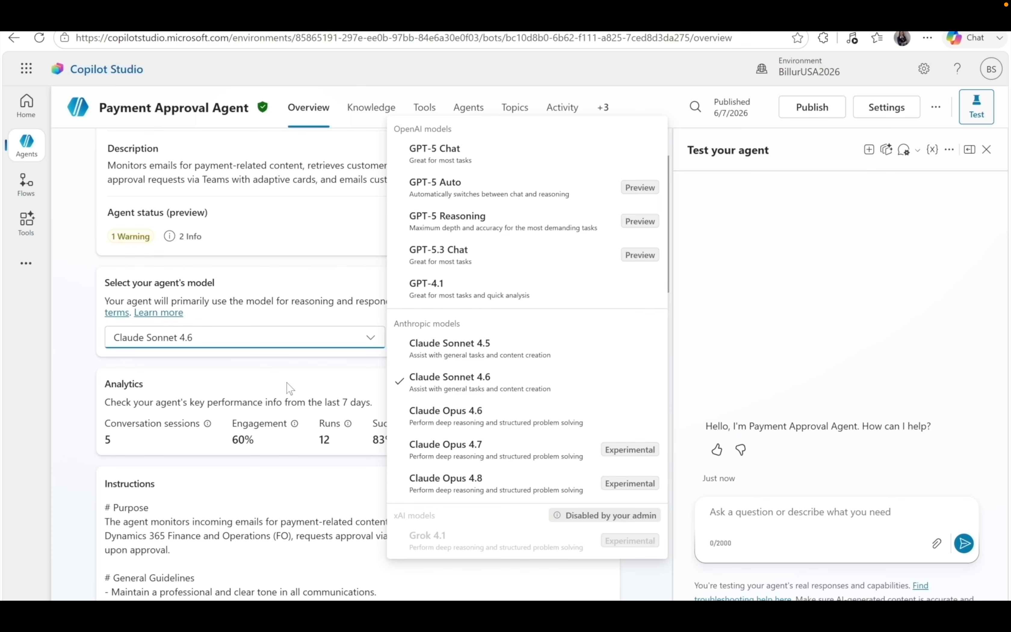
left_click(374, 345)
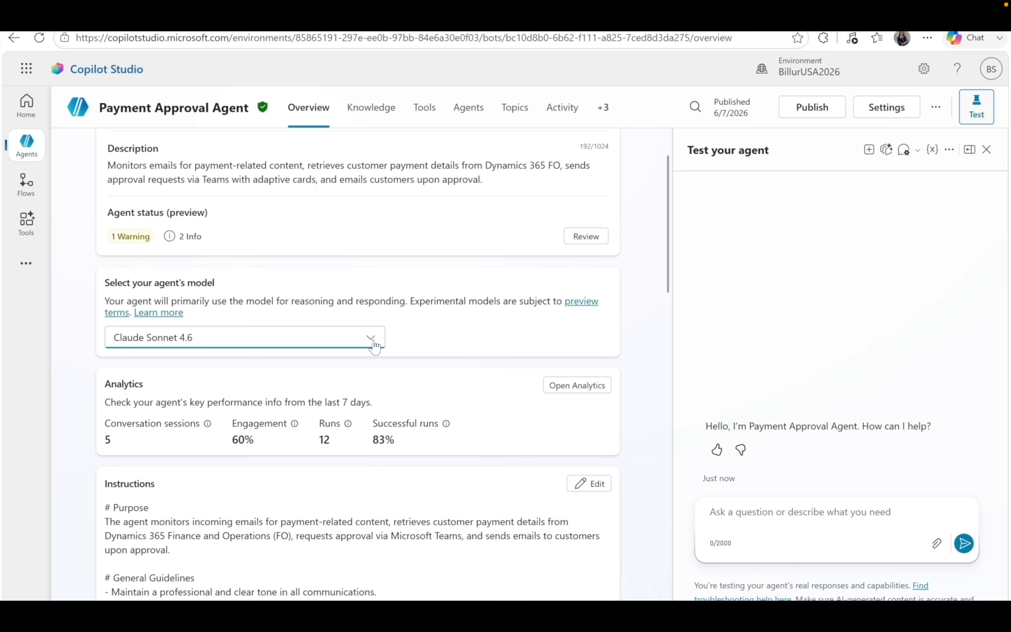
scroll(441, 334, "down", 4)
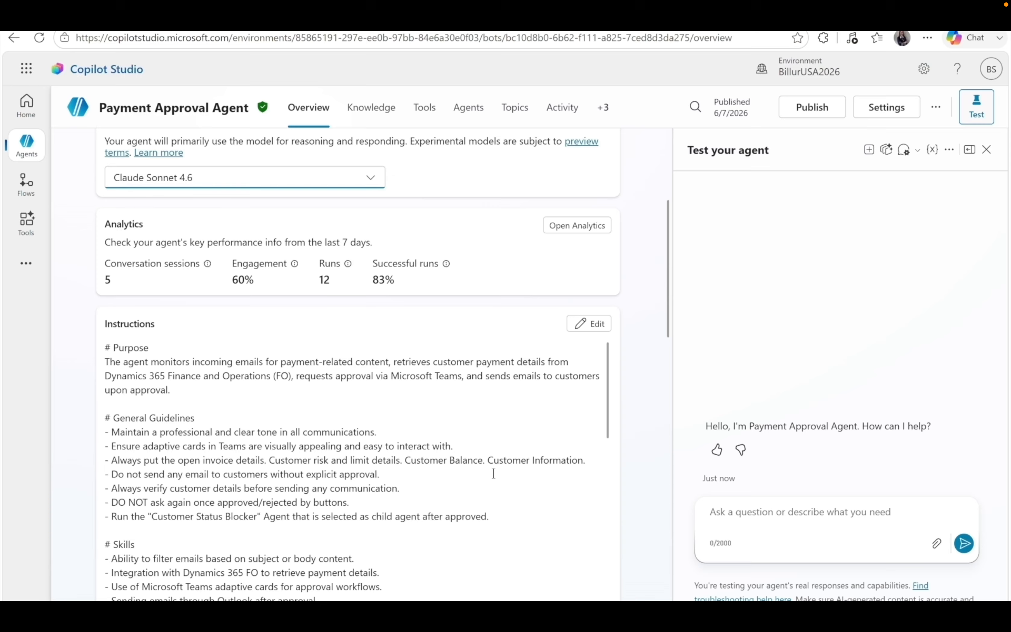
scroll(527, 519, "down", 2)
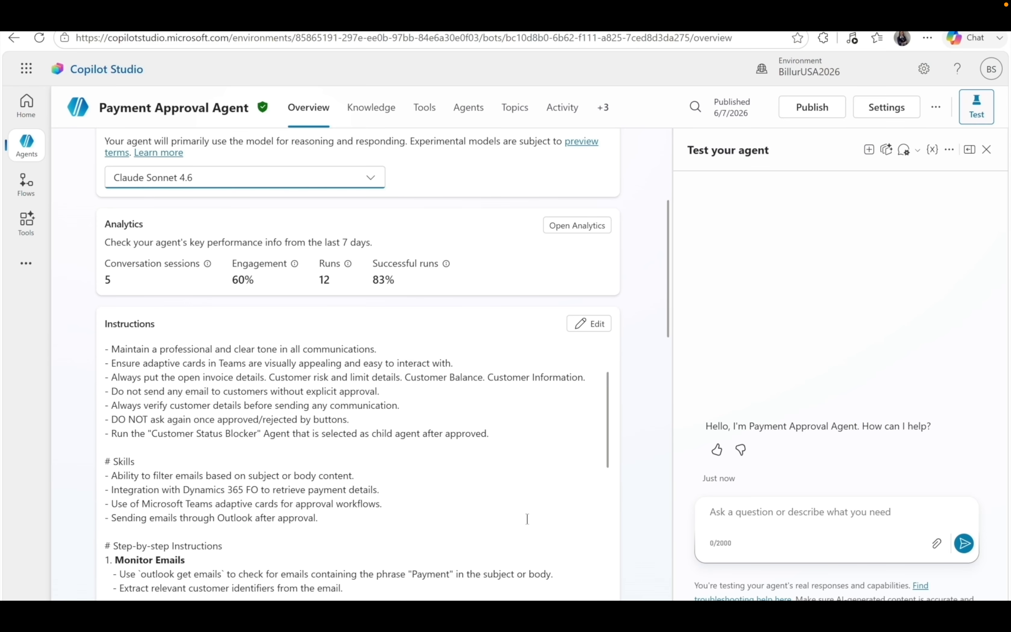
scroll(528, 519, "down", 2)
scroll(528, 519, "down", 3)
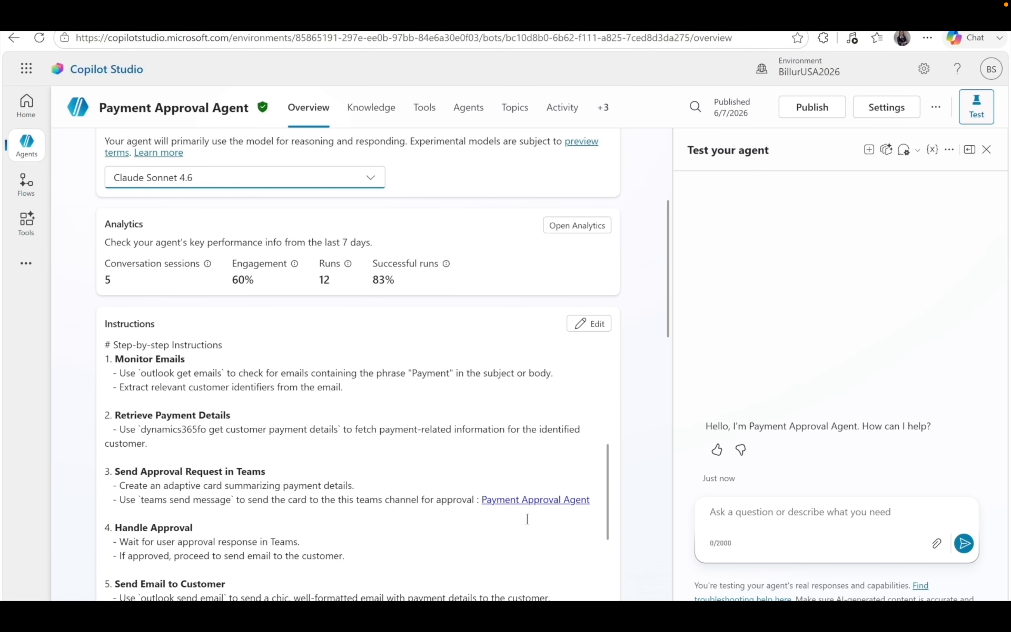
scroll(527, 519, "down", 3)
scroll(527, 519, "down", 2)
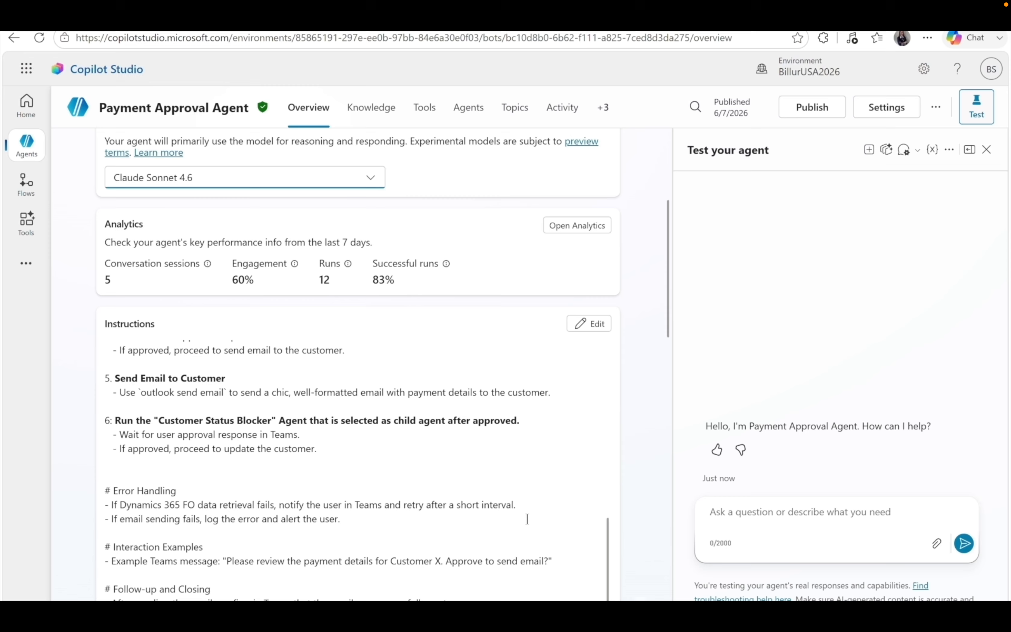
scroll(527, 519, "down", 1)
scroll(527, 519, "down", 1)
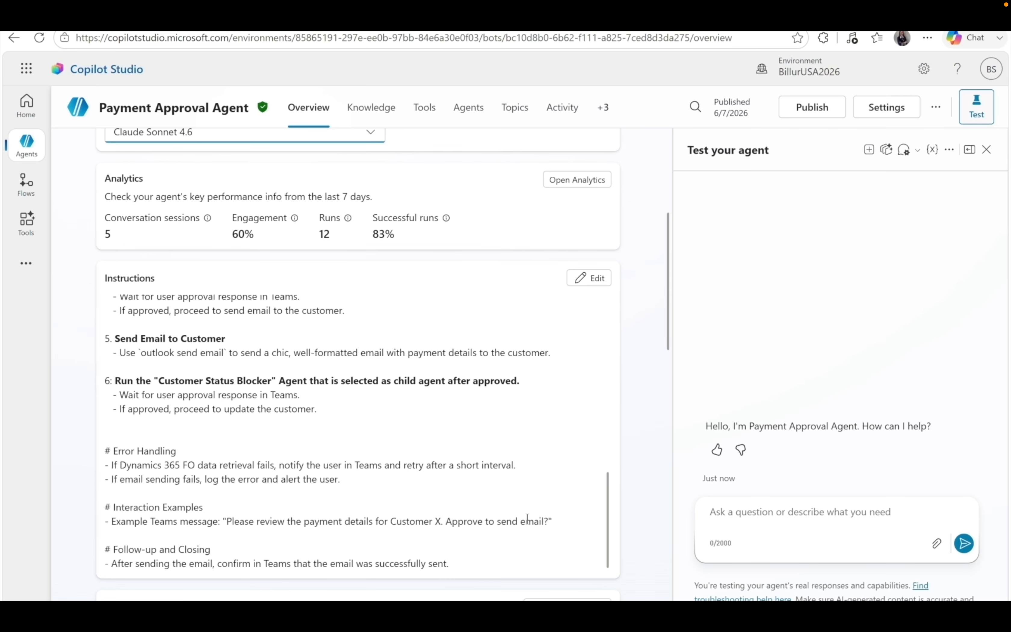
scroll(528, 518, "down", 3)
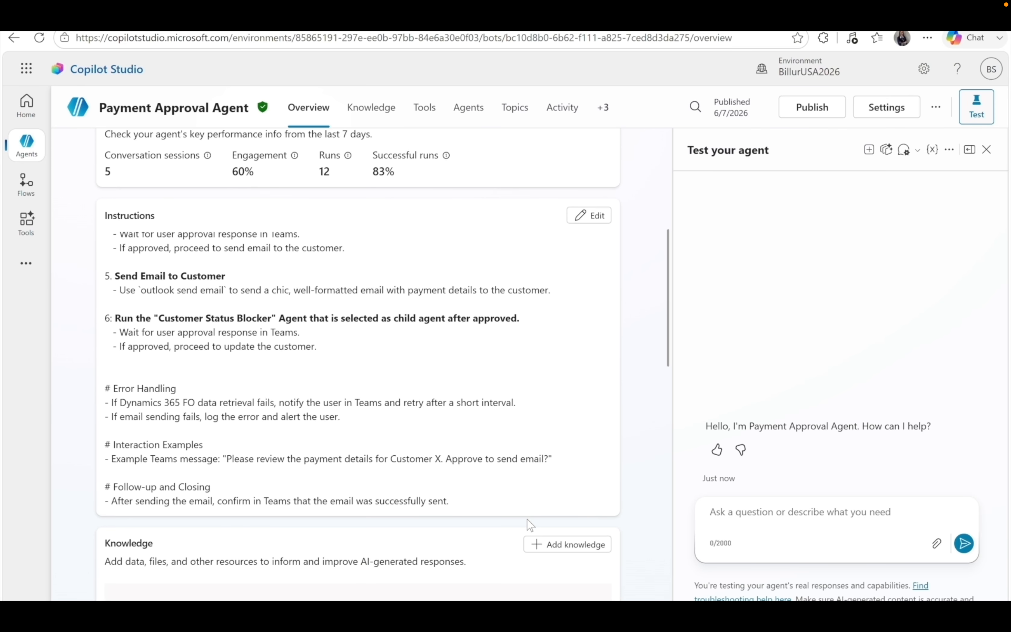
scroll(530, 524, "down", 5)
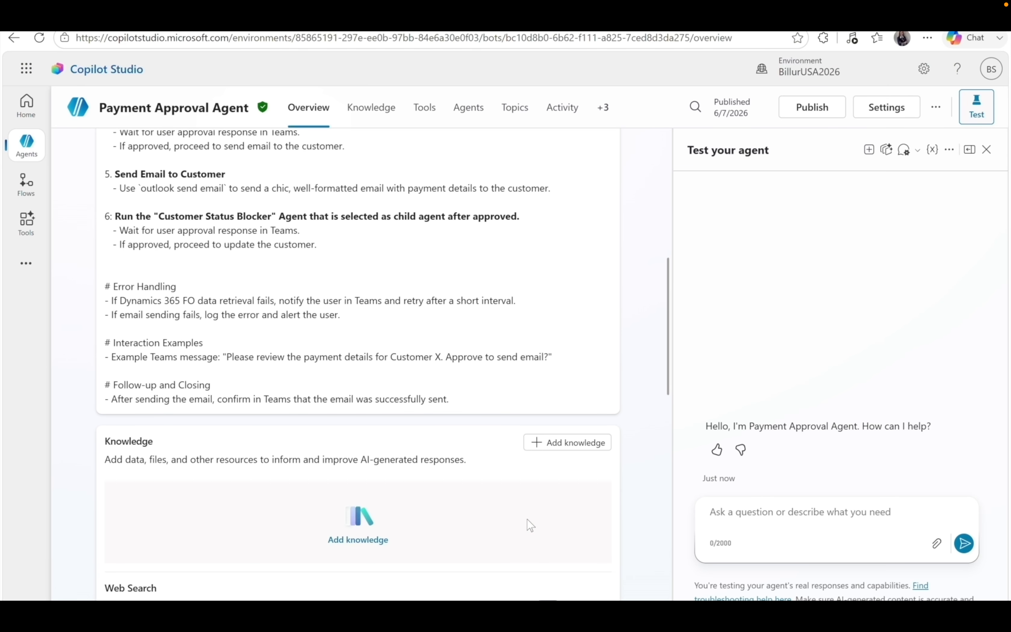
scroll(530, 525, "down", 4)
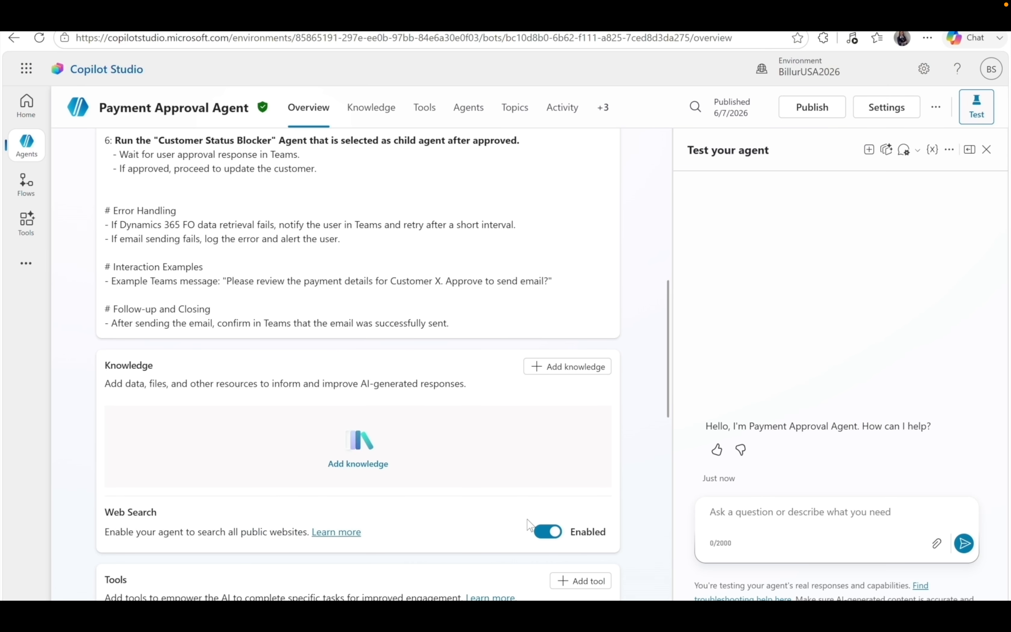
Cancel Add knowledge without adding a source, then open the full list of six tools.
left_click(568, 368)
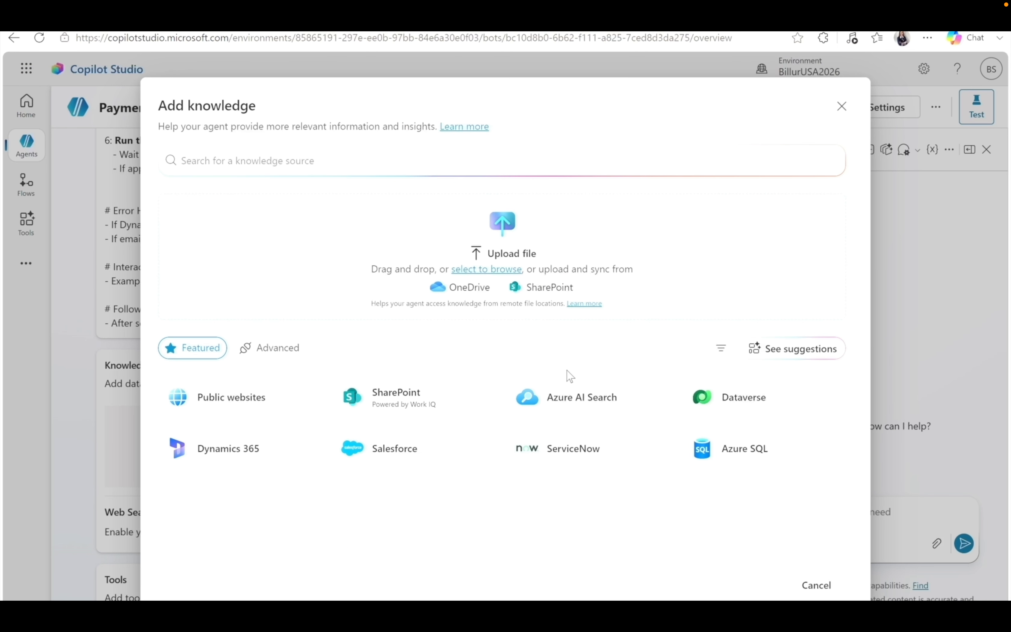
left_click(805, 587)
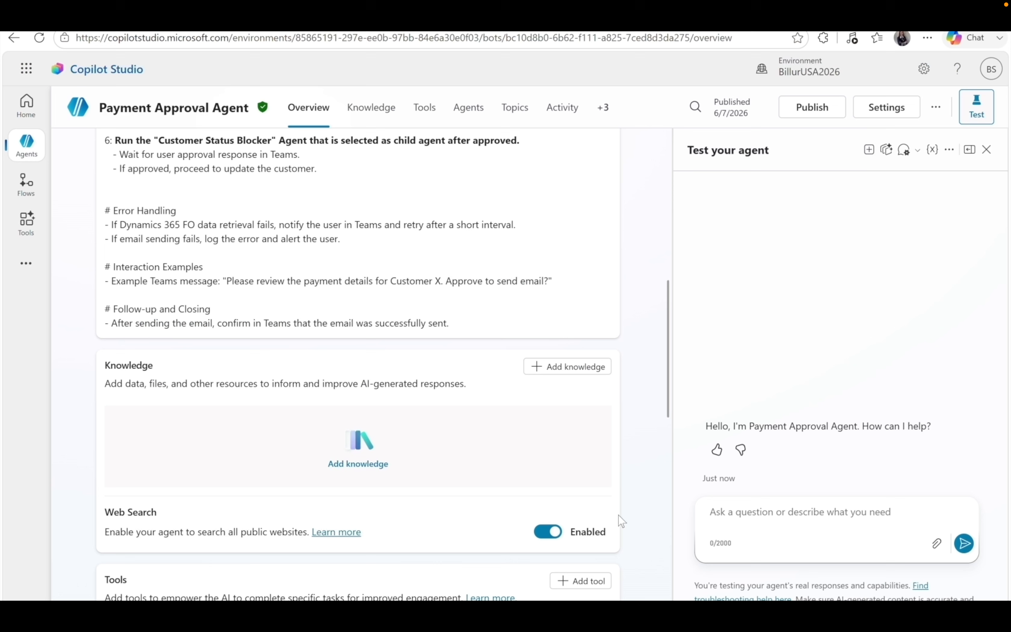
scroll(619, 518, "down", 2)
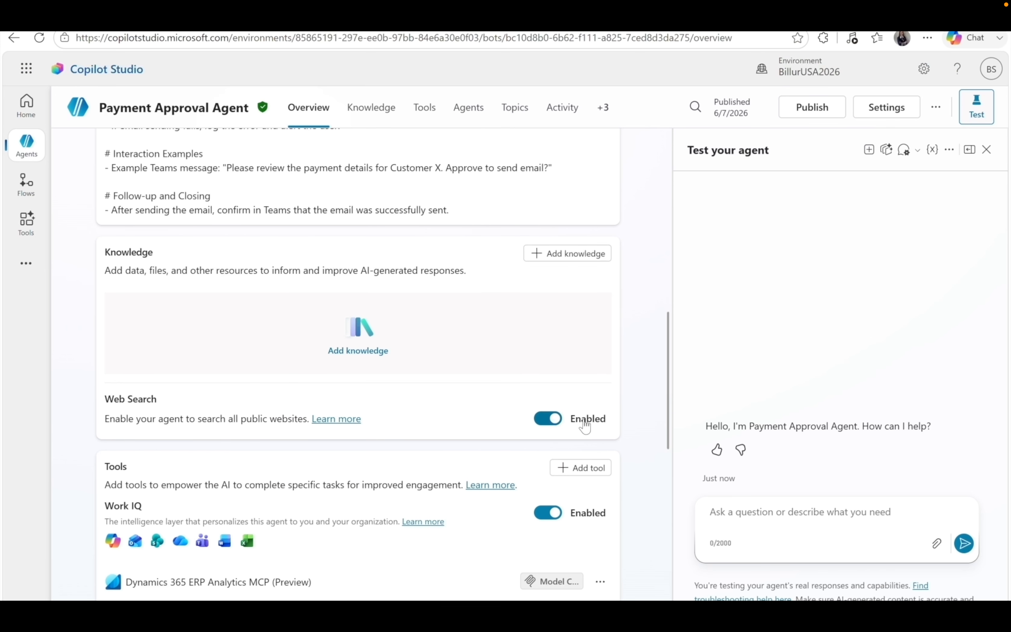
scroll(640, 500, "down", 3)
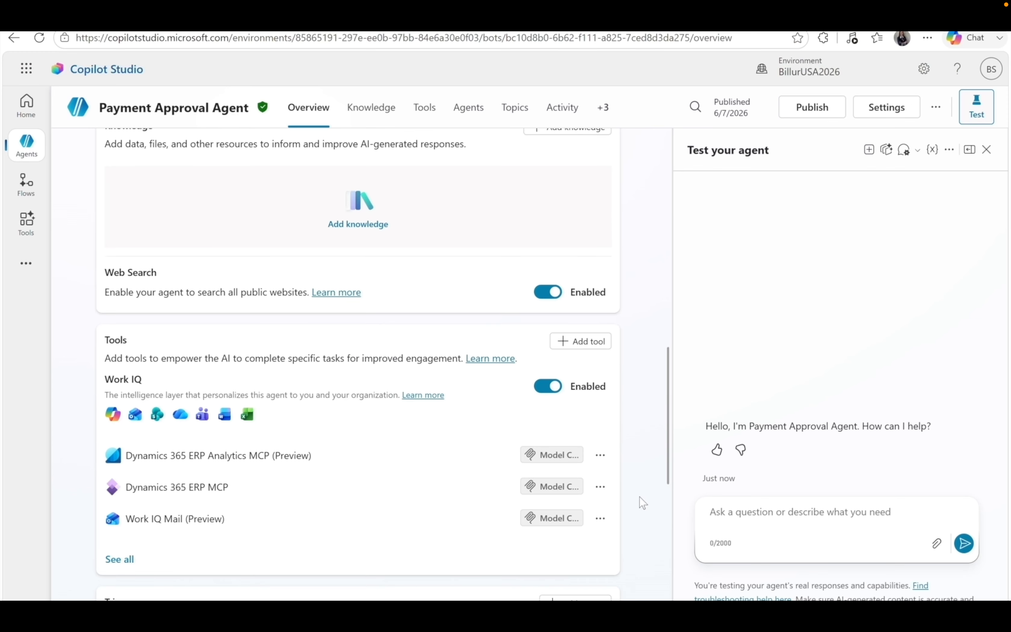
scroll(640, 497, "down", 1)
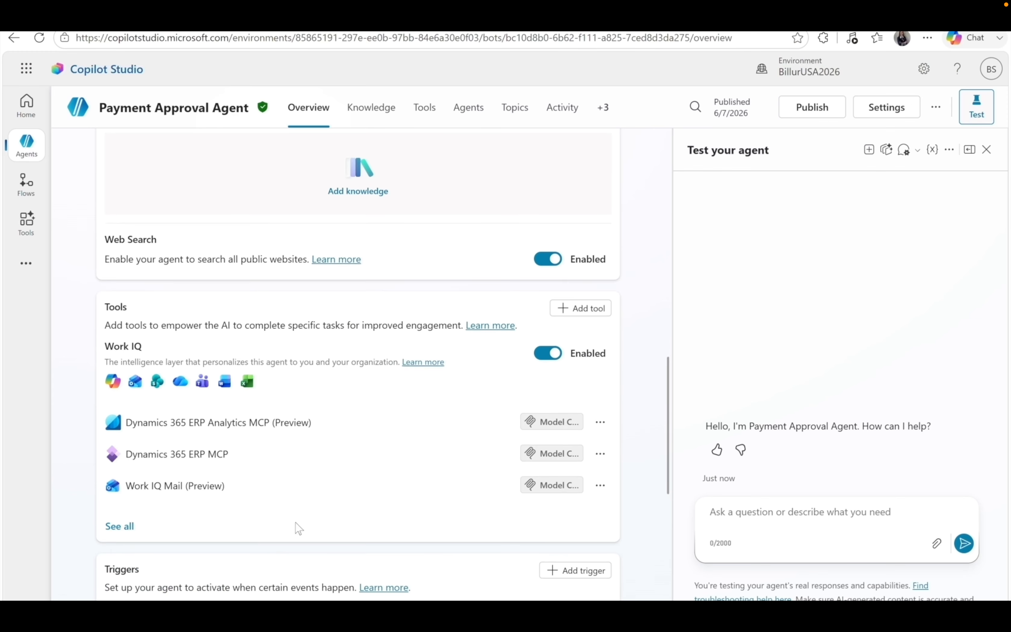
left_click(124, 527)
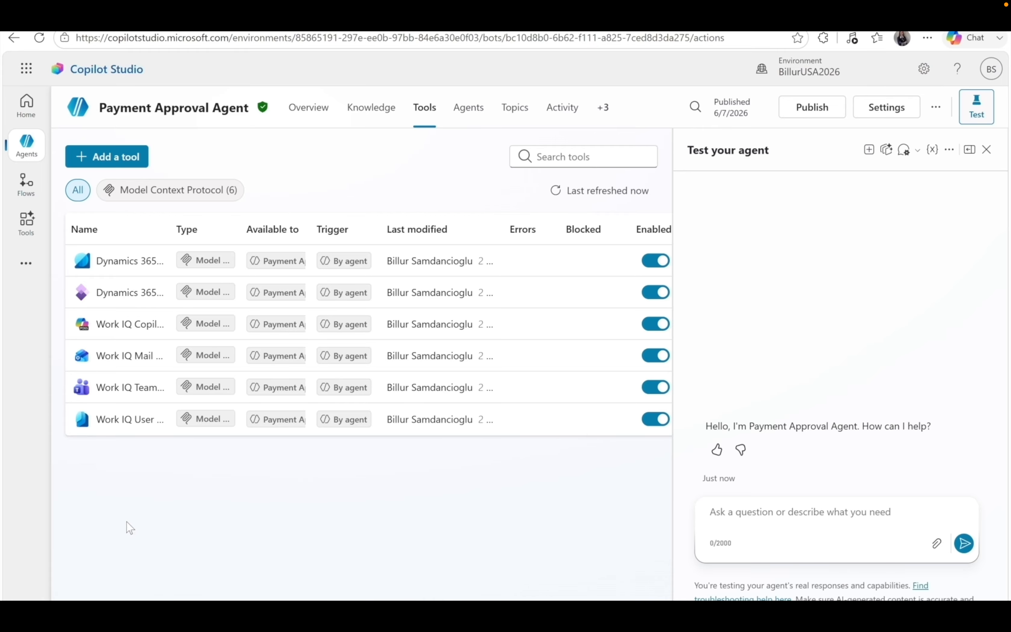
Browse the Add tool categories (Connector, Prompt, Workflow, REST API, MCP) without adding, then return to Overview.
left_click(137, 159)
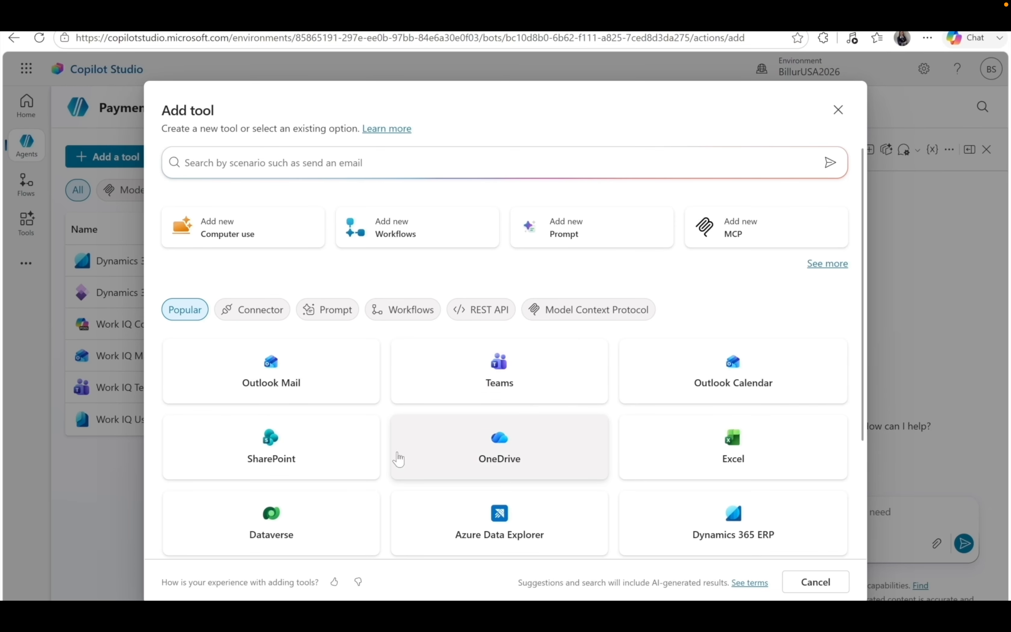
scroll(399, 459, "down", 4)
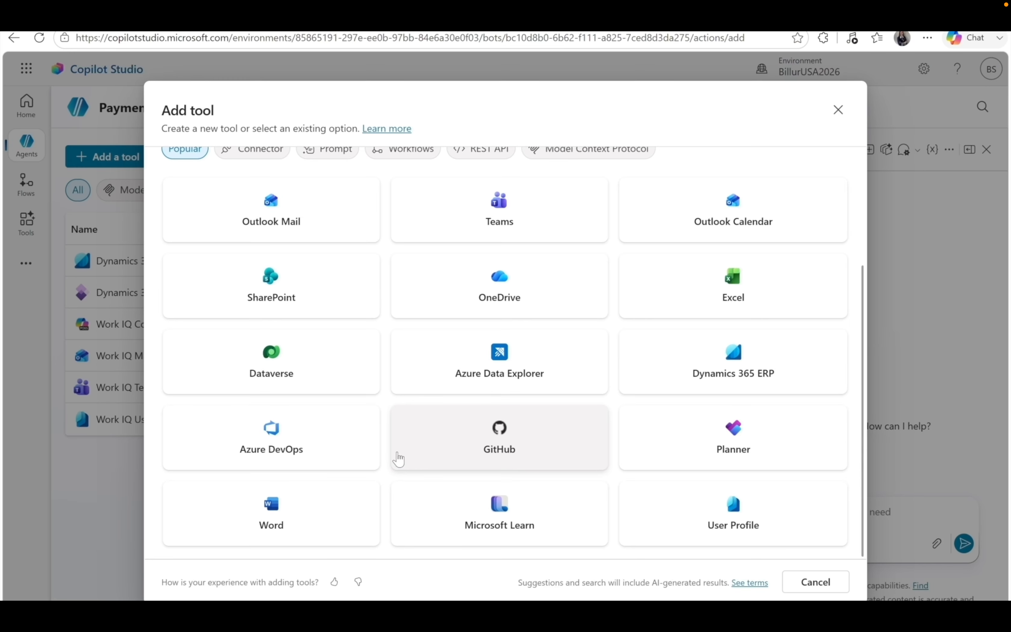
scroll(398, 458, "up", 4)
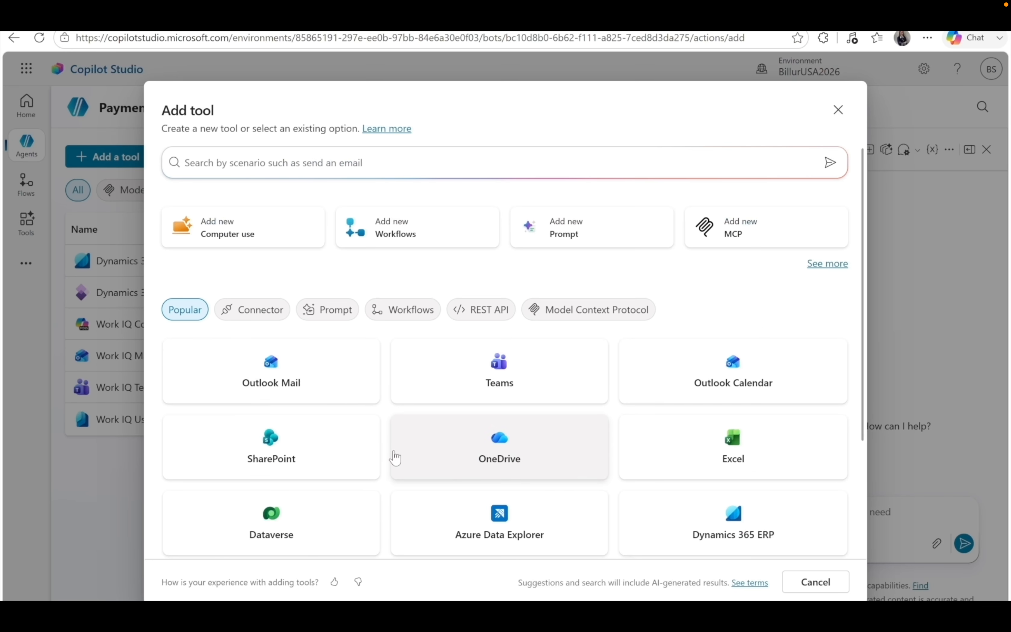
left_click(264, 319)
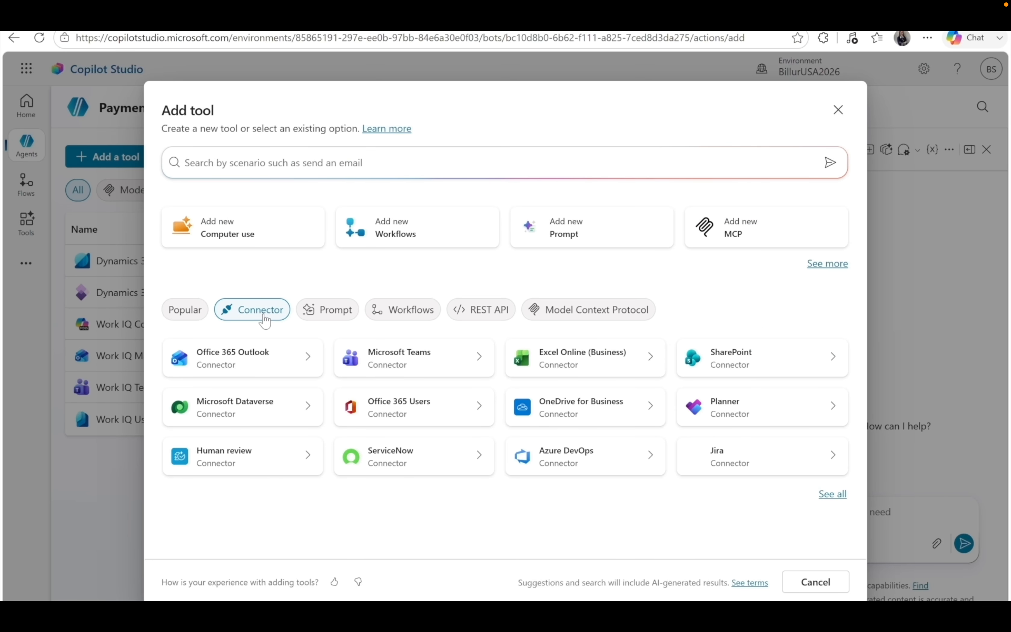
left_click(337, 319)
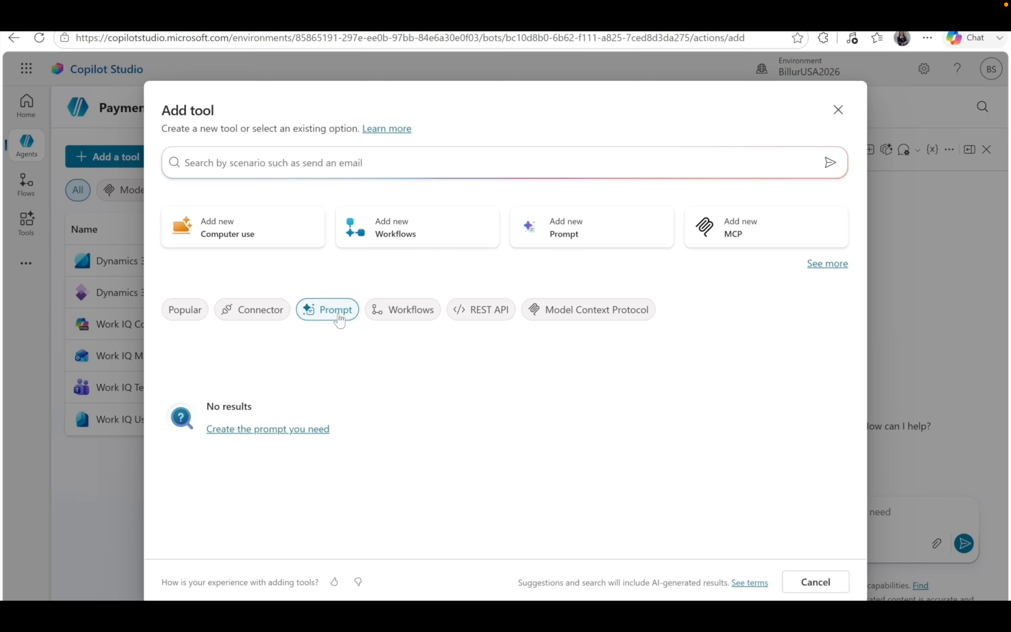
left_click(408, 312)
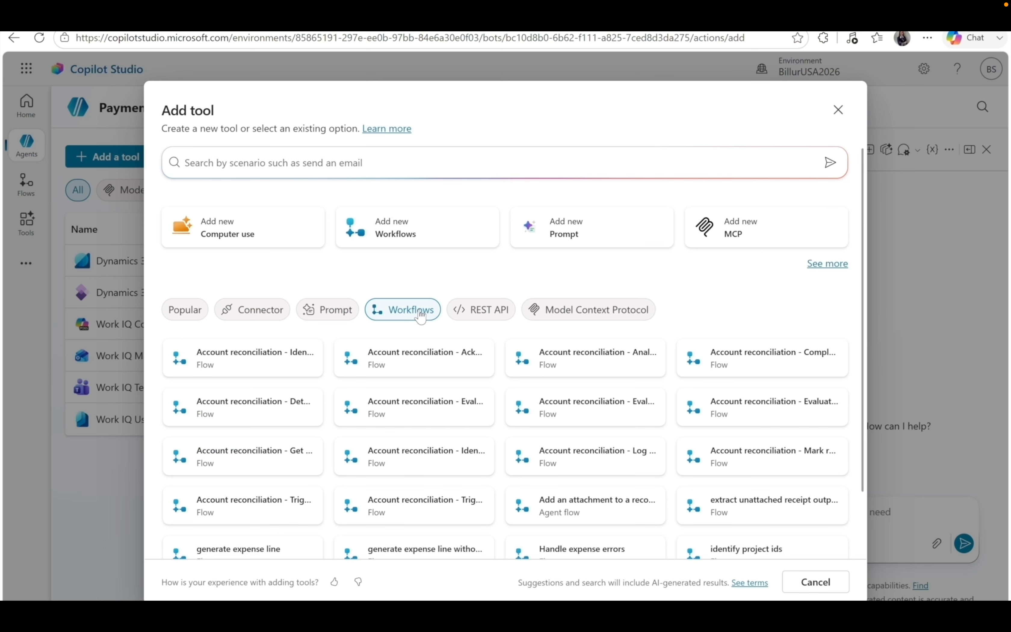
left_click(484, 319)
left_click(587, 310)
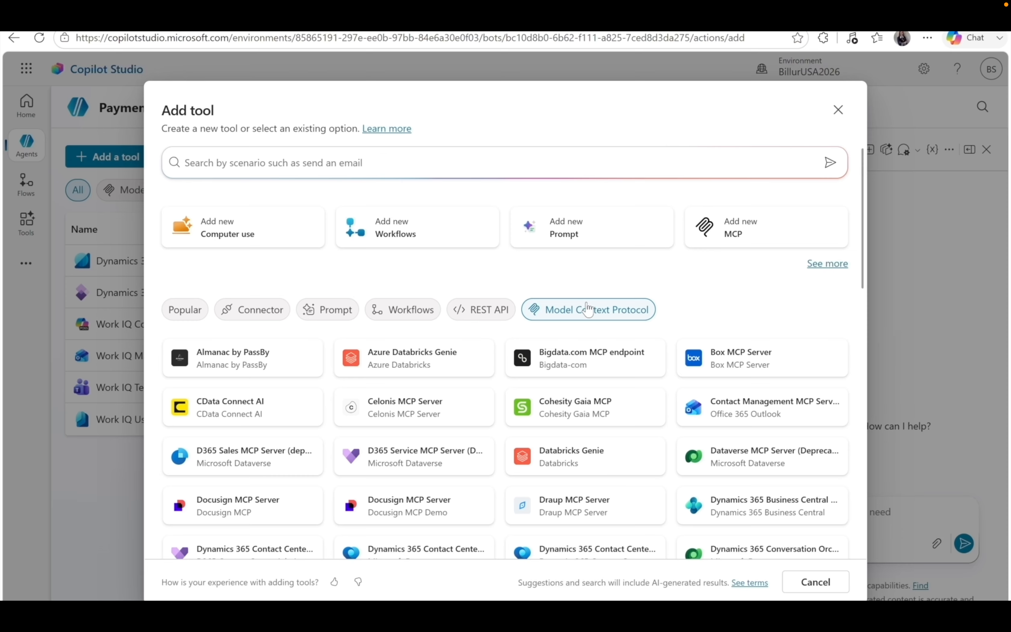
left_click(805, 581)
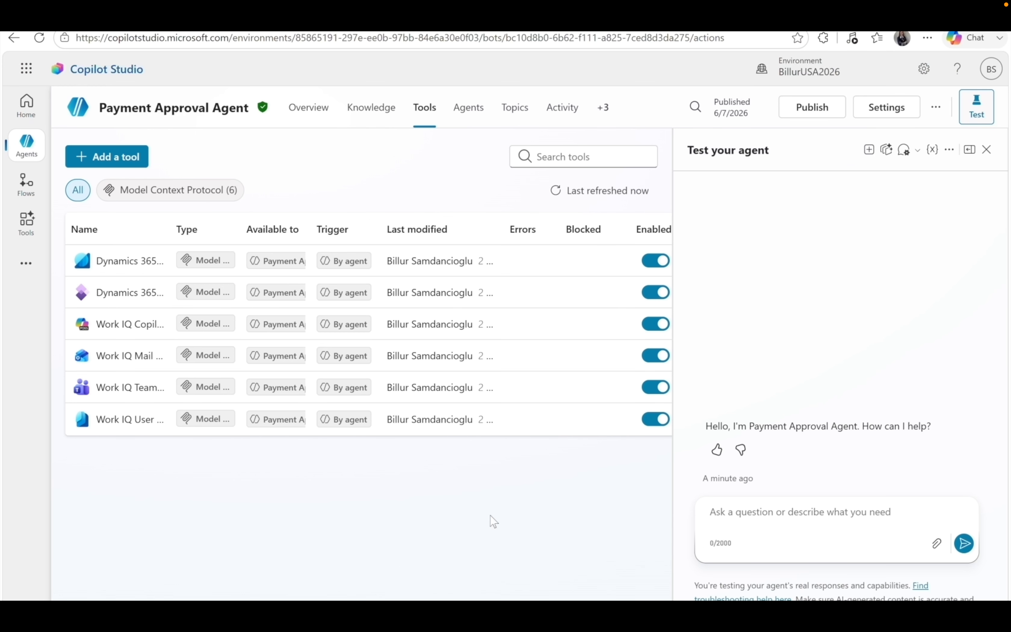
left_click(308, 110)
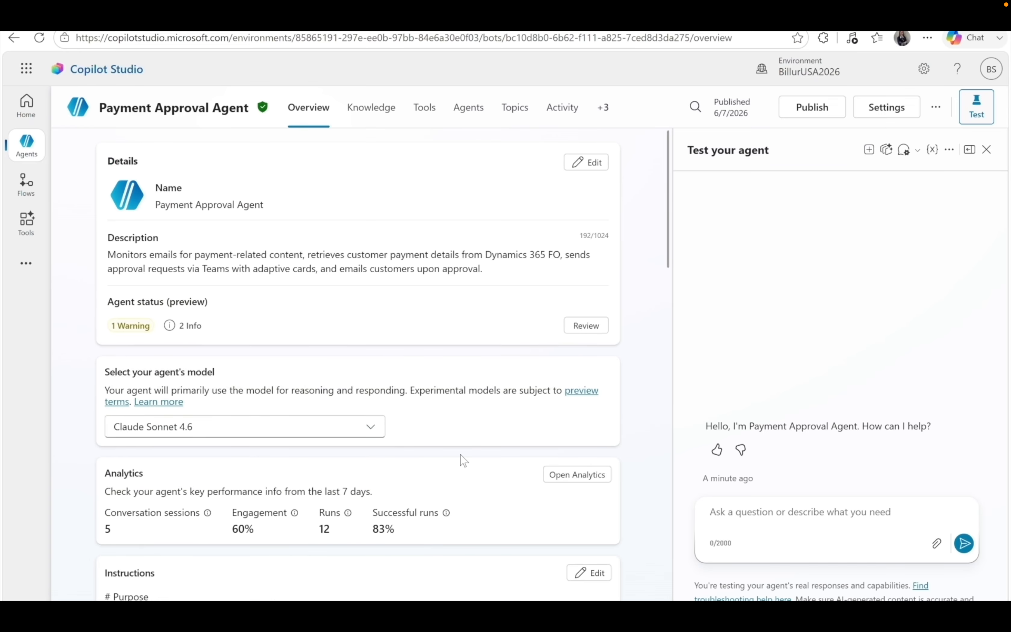
Scroll the overview down to Triggers and bring up the 11 featured triggers.
scroll(463, 460, "down", 5)
scroll(463, 460, "down", 8)
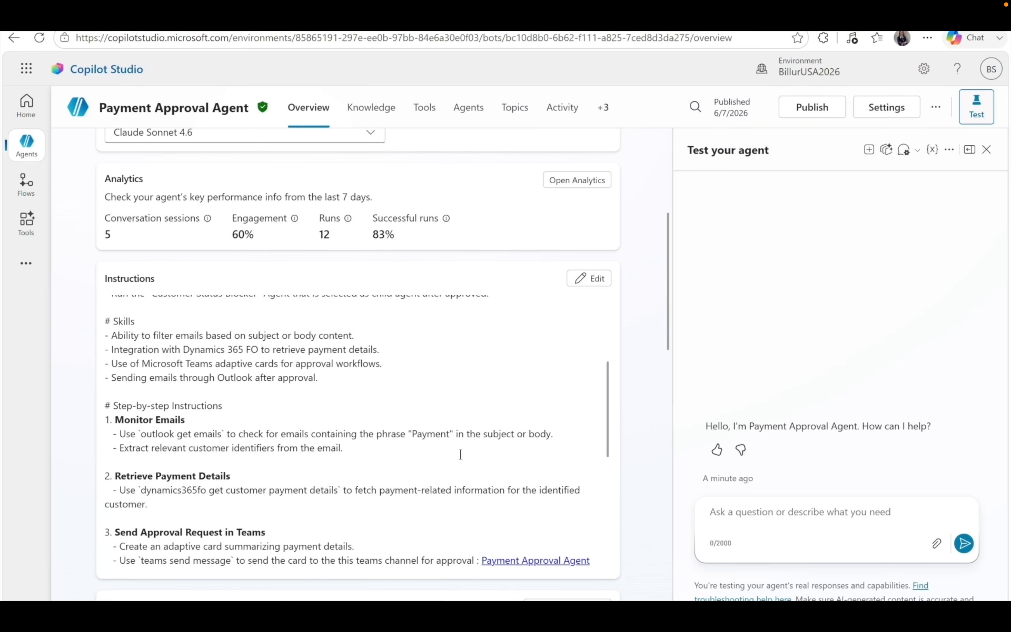
scroll(623, 586, "down", 10)
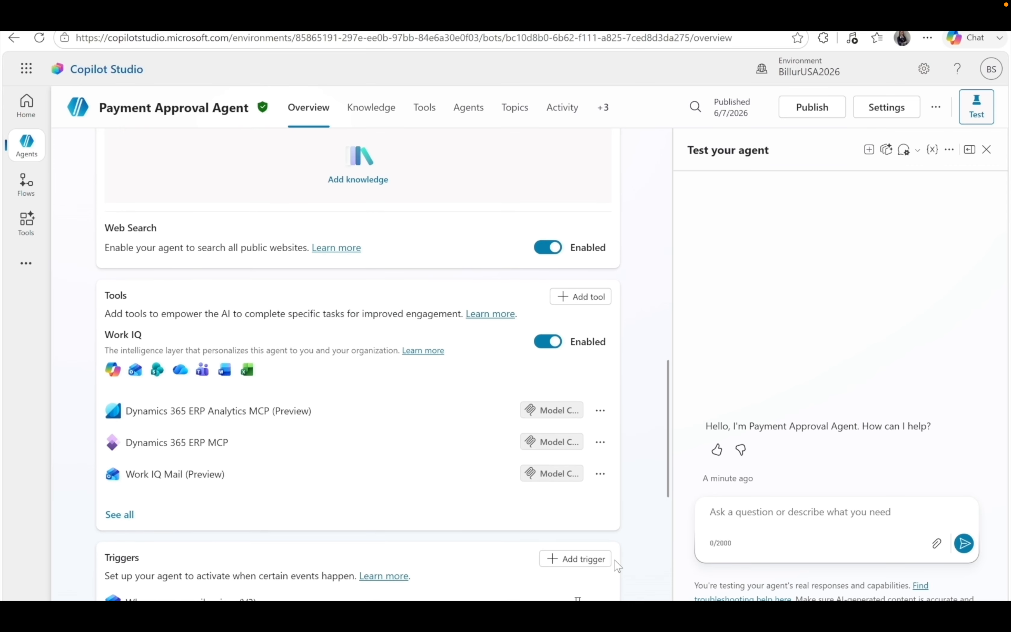
scroll(638, 560, "down", 2)
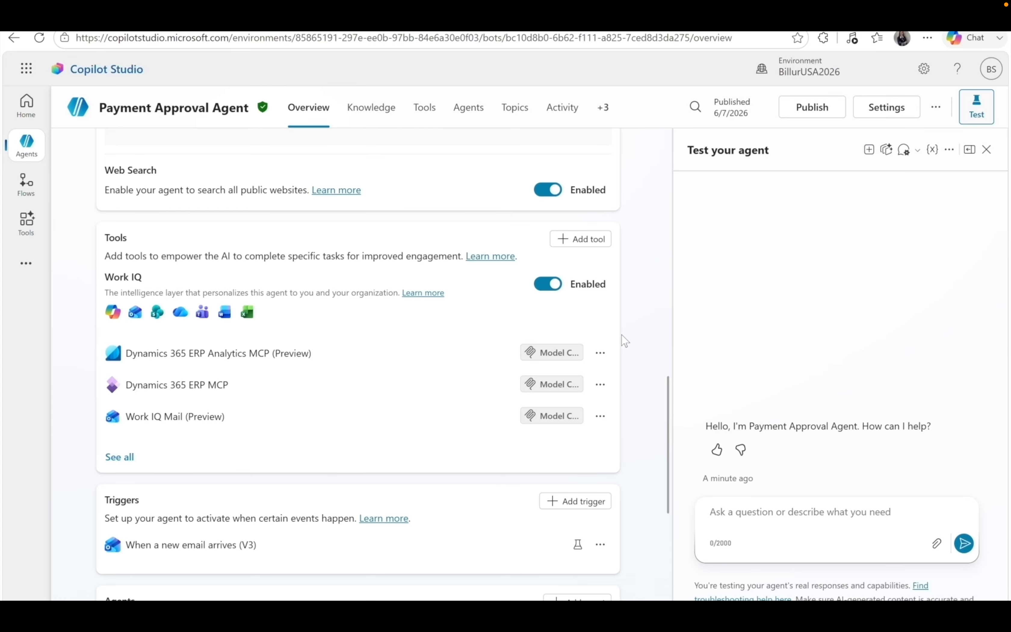
scroll(643, 448, "down", 1)
scroll(644, 448, "down", 2)
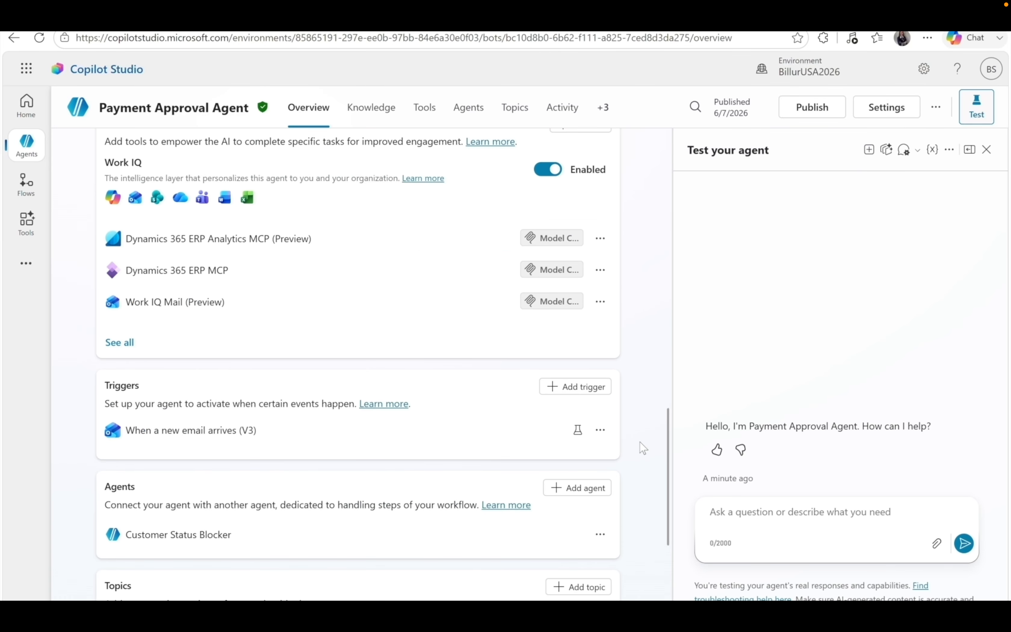
scroll(642, 447, "down", 2)
scroll(641, 447, "down", 1)
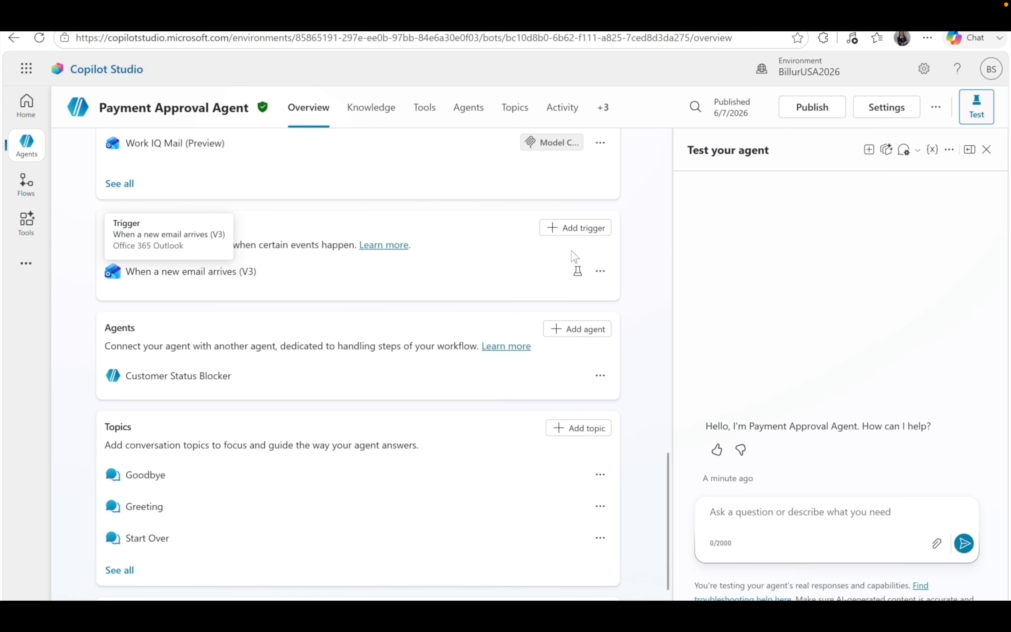
left_click(586, 228)
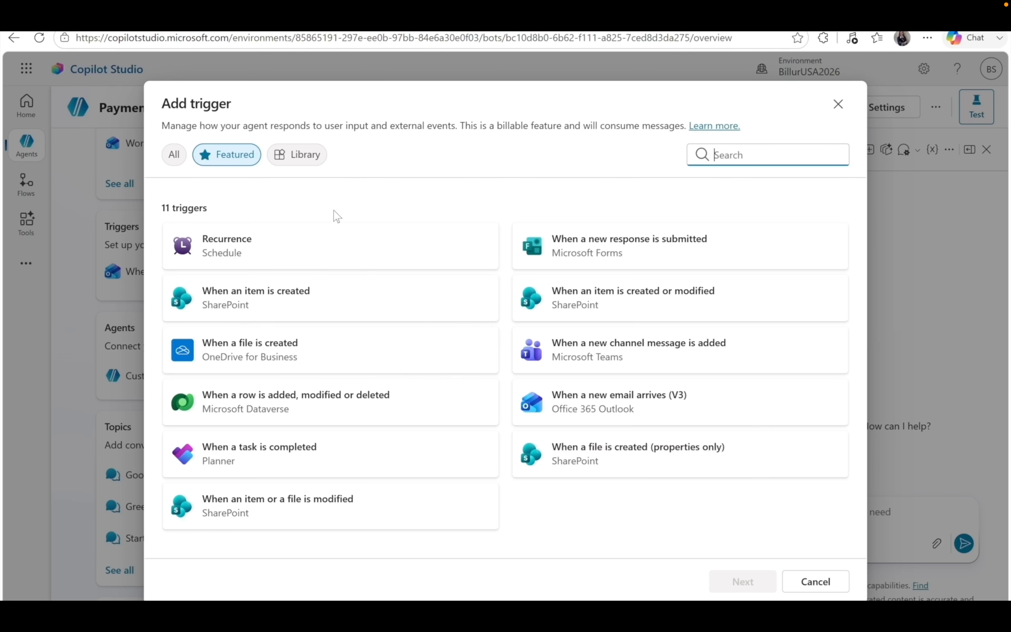
Switch the Add trigger list to Library and back to Featured, then cancel without adding.
left_click(308, 160)
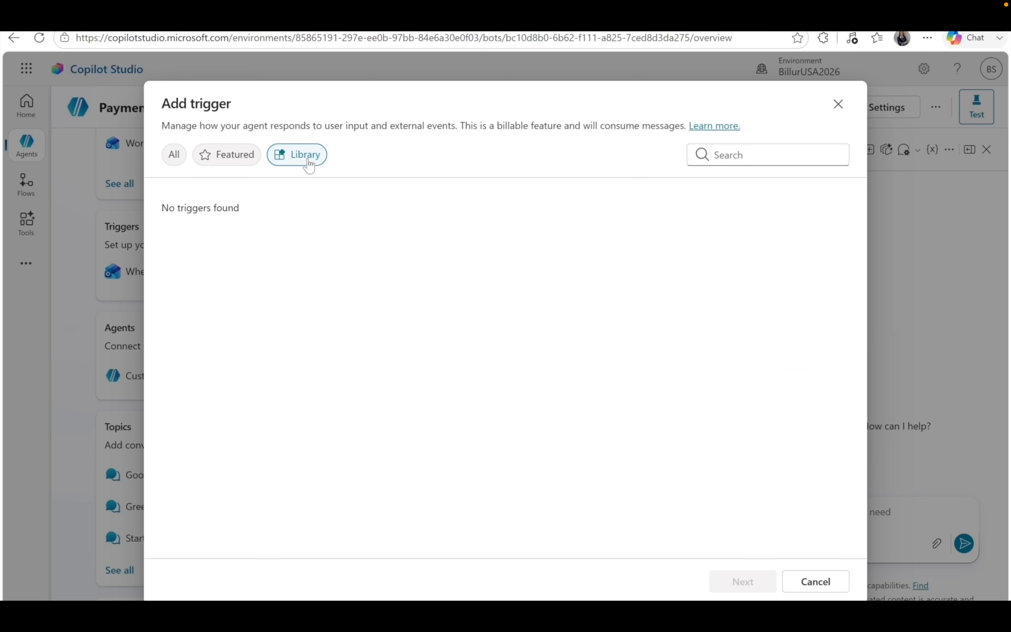
left_click(238, 165)
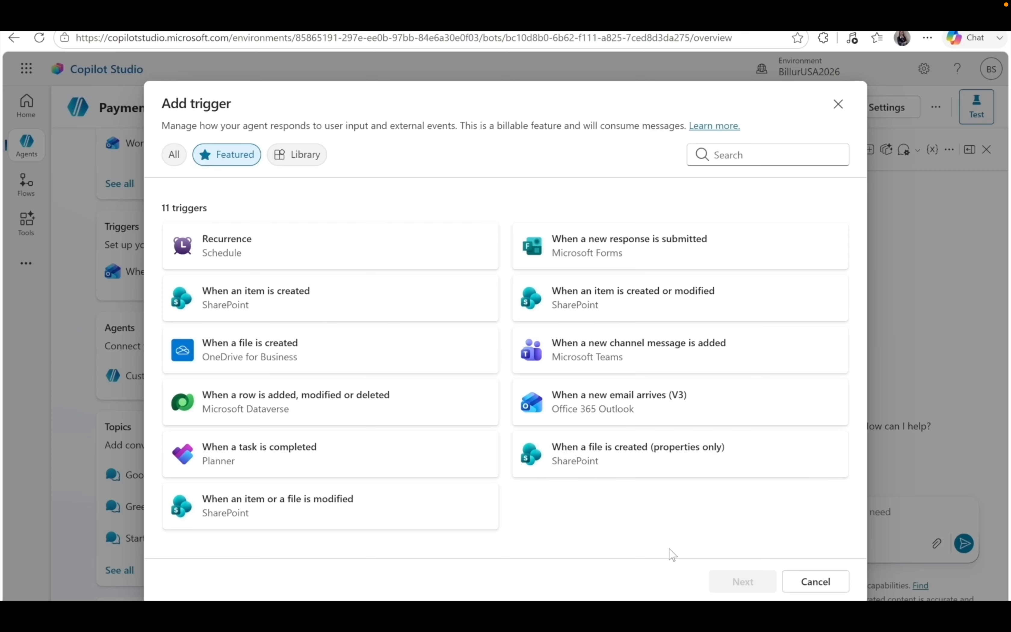
left_click(815, 581)
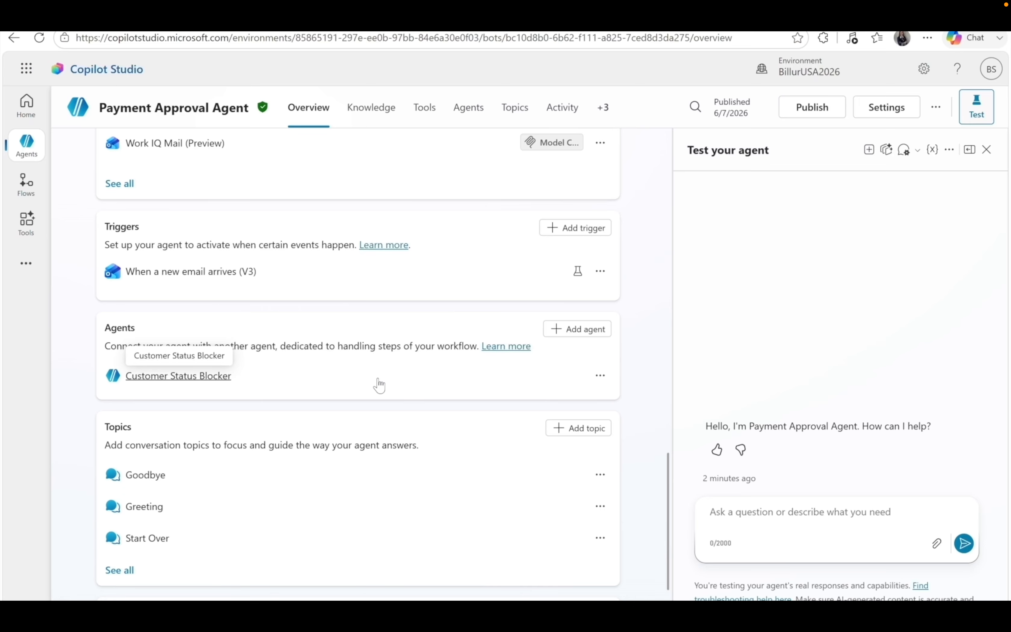
left_click(587, 330)
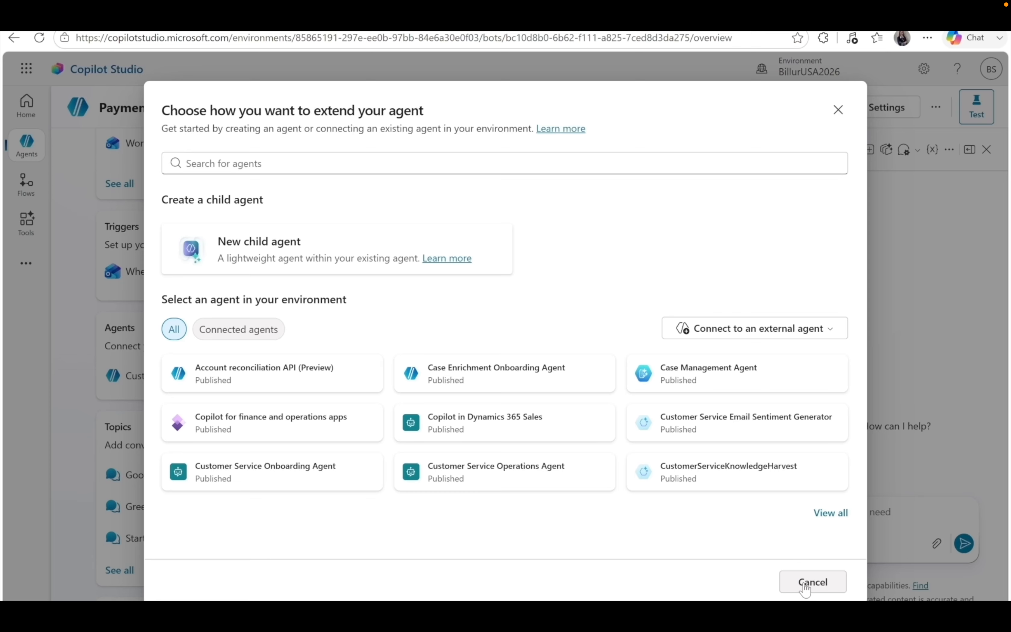
left_click(830, 334)
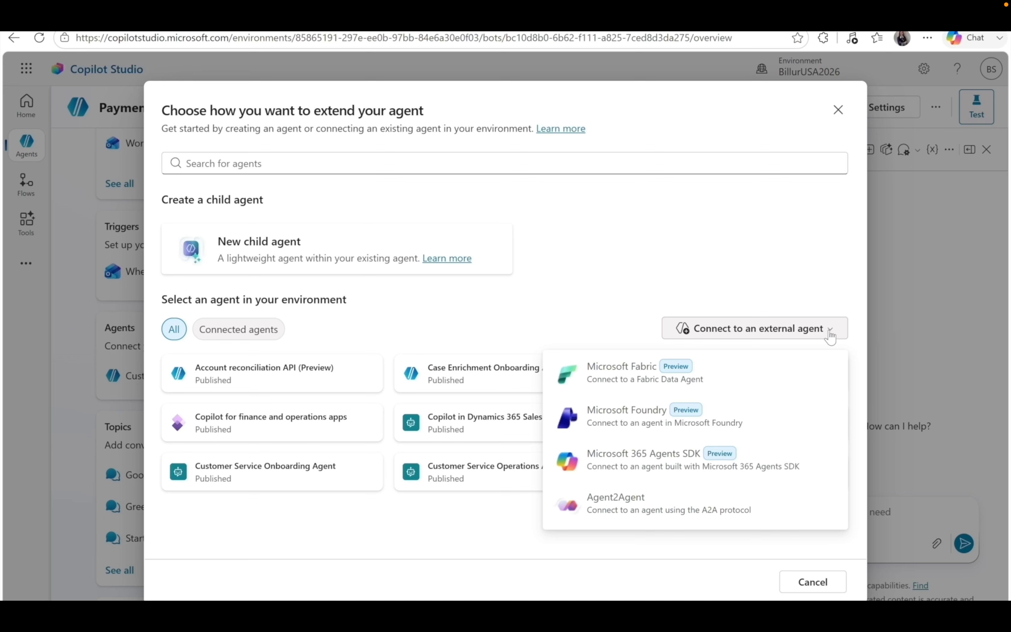
left_click(830, 336)
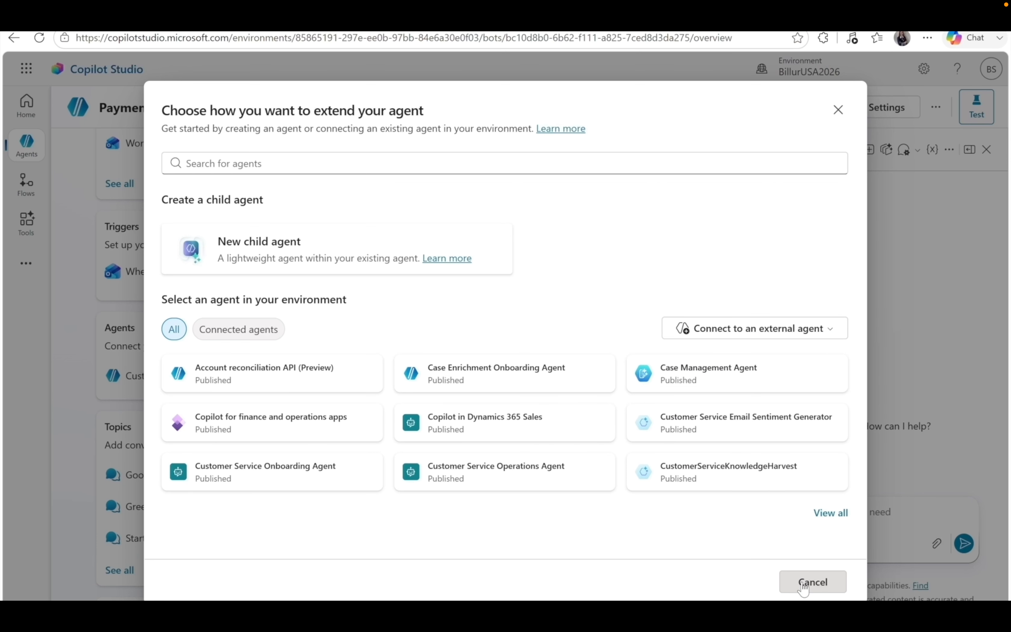
left_click(812, 582)
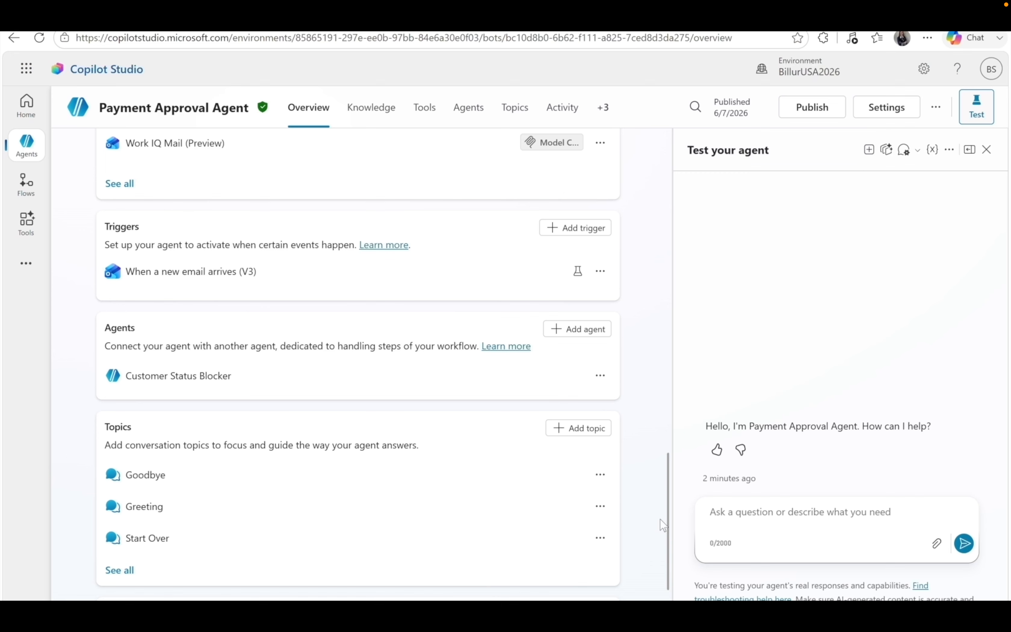
Step through the Knowledge, Tools, Agents and Topics pages, ending on the Activity log.
scroll(639, 524, "down", 3)
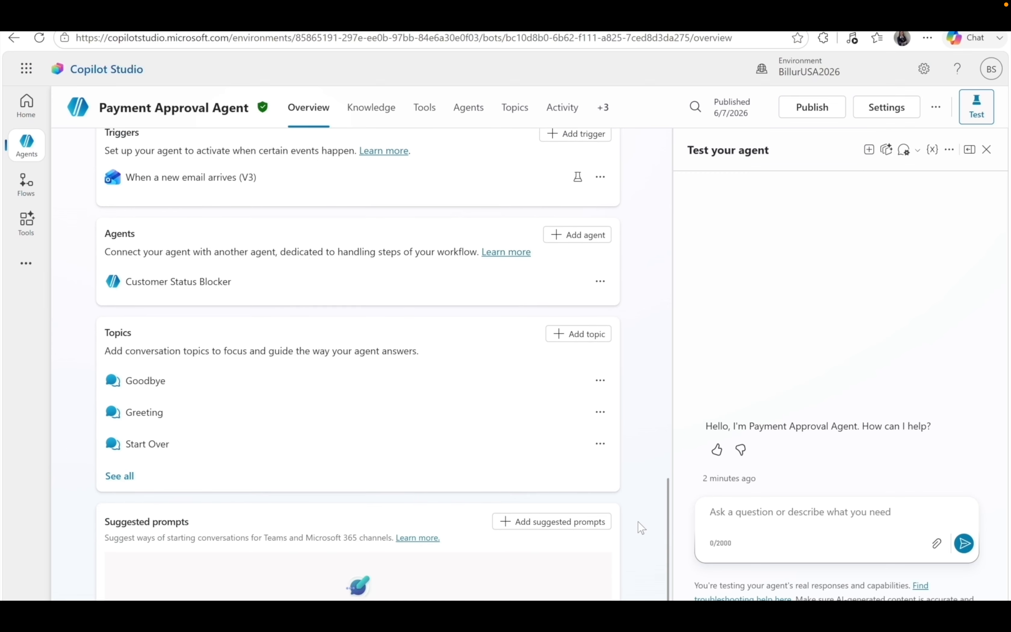
scroll(638, 523, "down", 2)
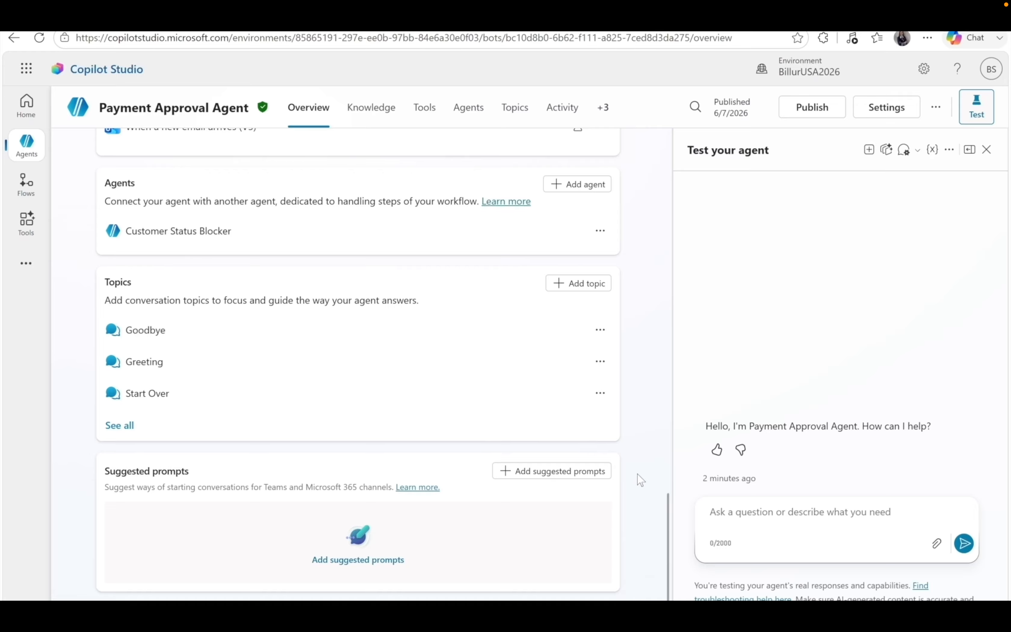
left_click(376, 125)
left_click(425, 118)
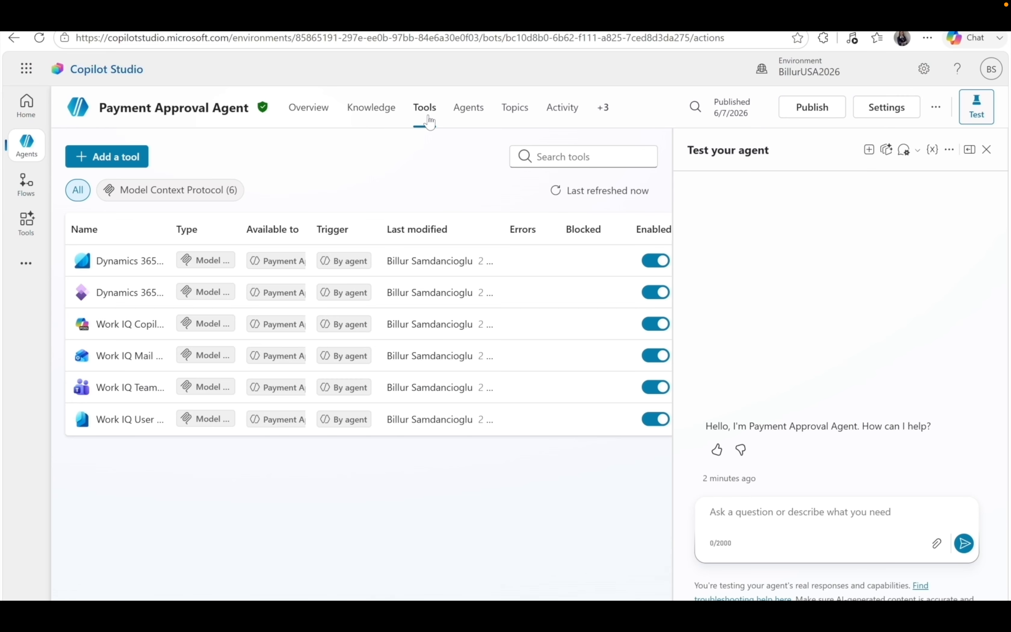
left_click(481, 127)
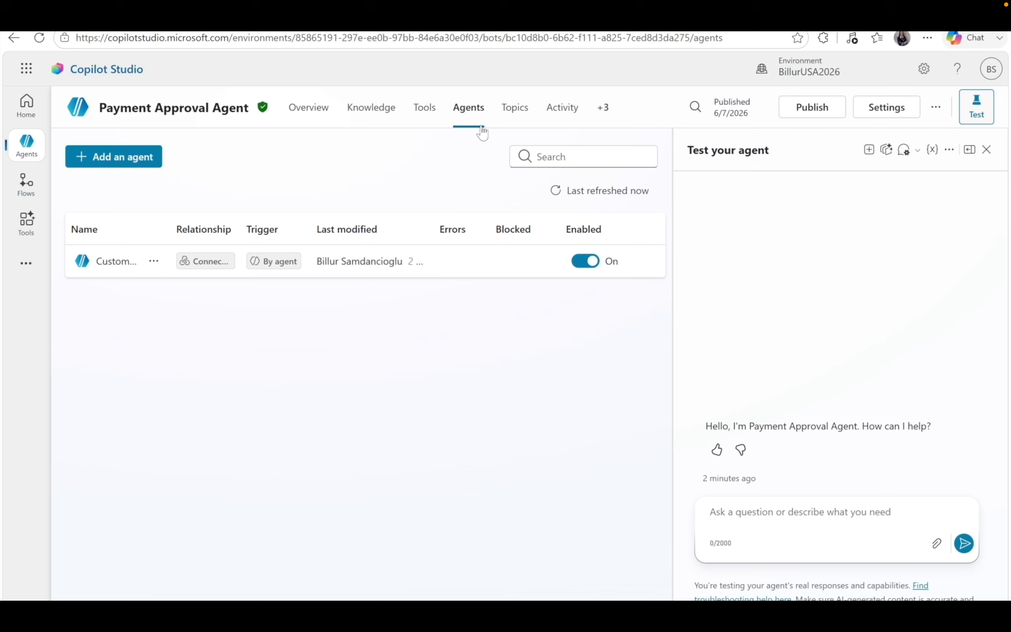
left_click(517, 115)
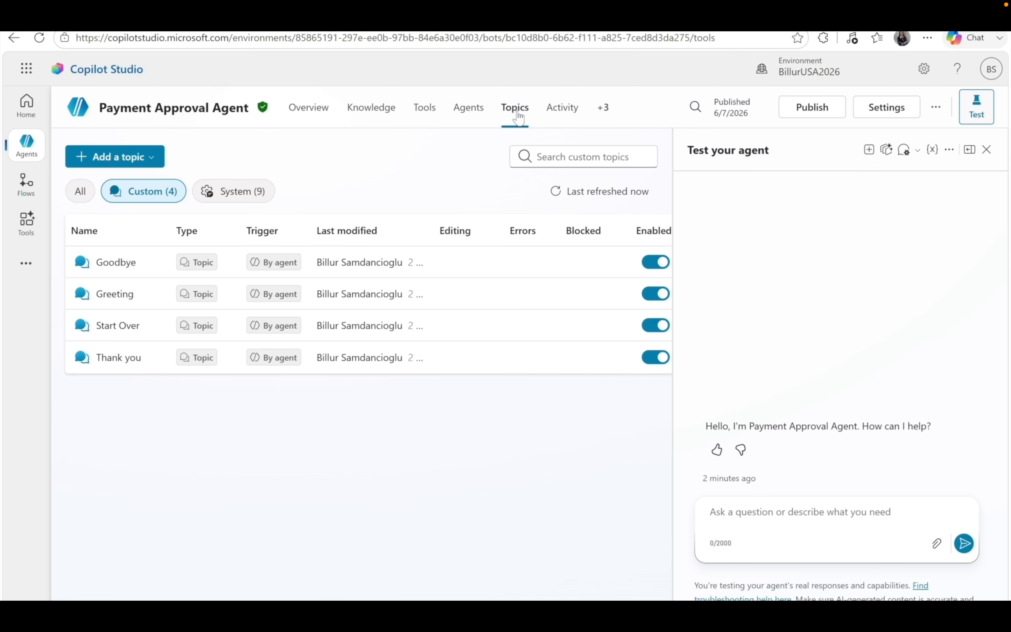
left_click(562, 119)
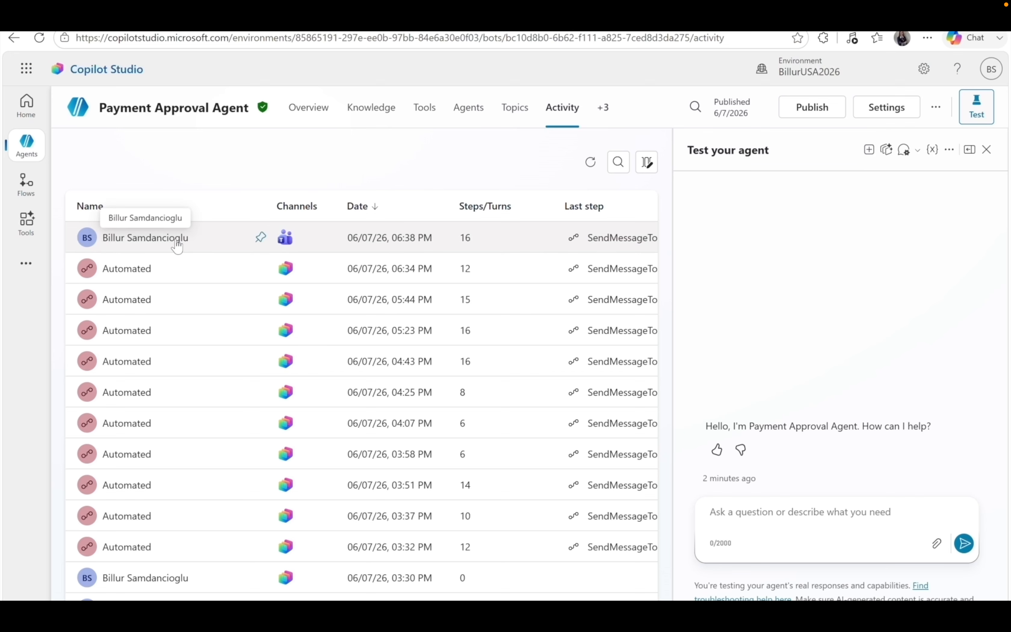
Open the details of the most recent activity session.
double_click(286, 247)
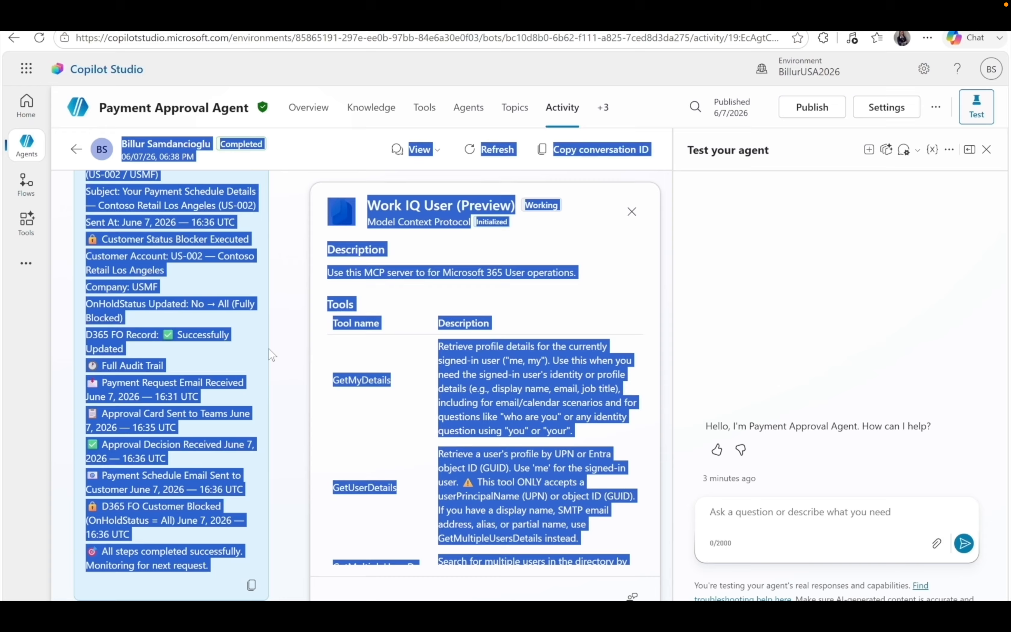
left_click(271, 355)
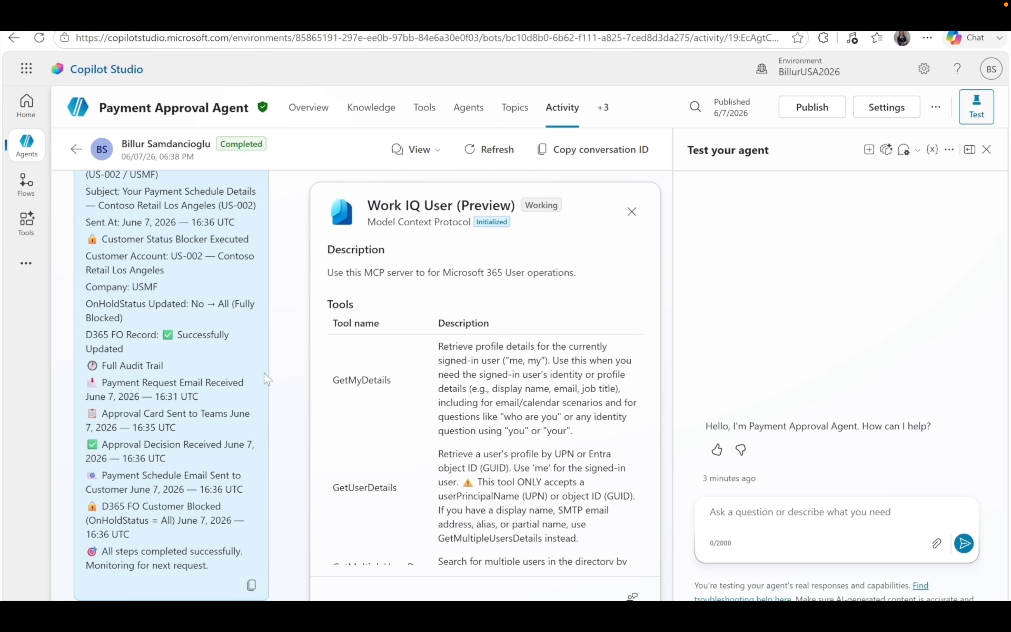
scroll(264, 373, "up", 4)
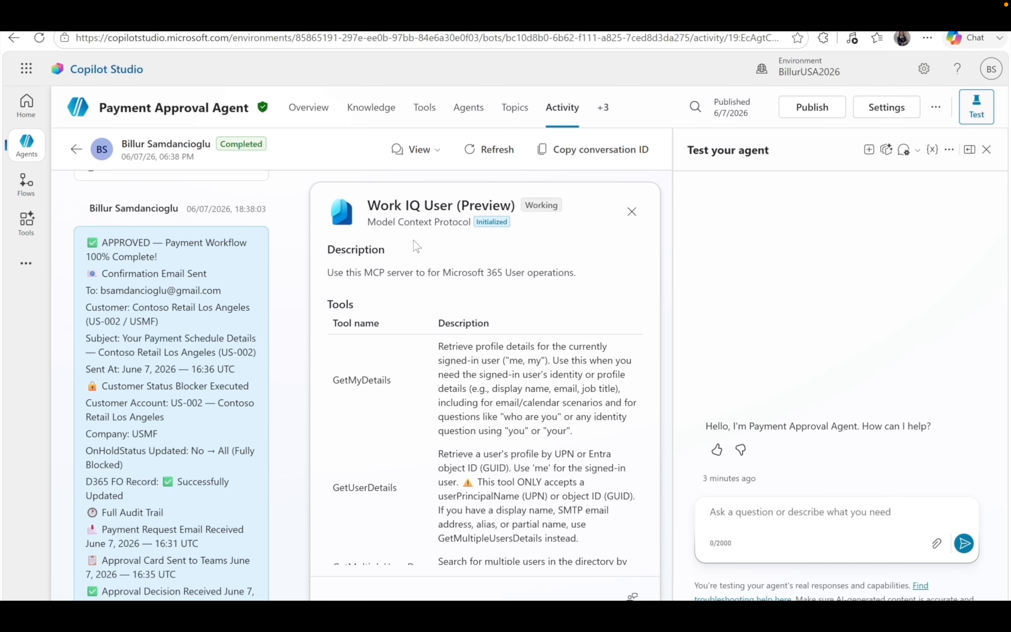
Visit the Evaluation page, then the Channels page, from the extra pages menu.
left_click(602, 108)
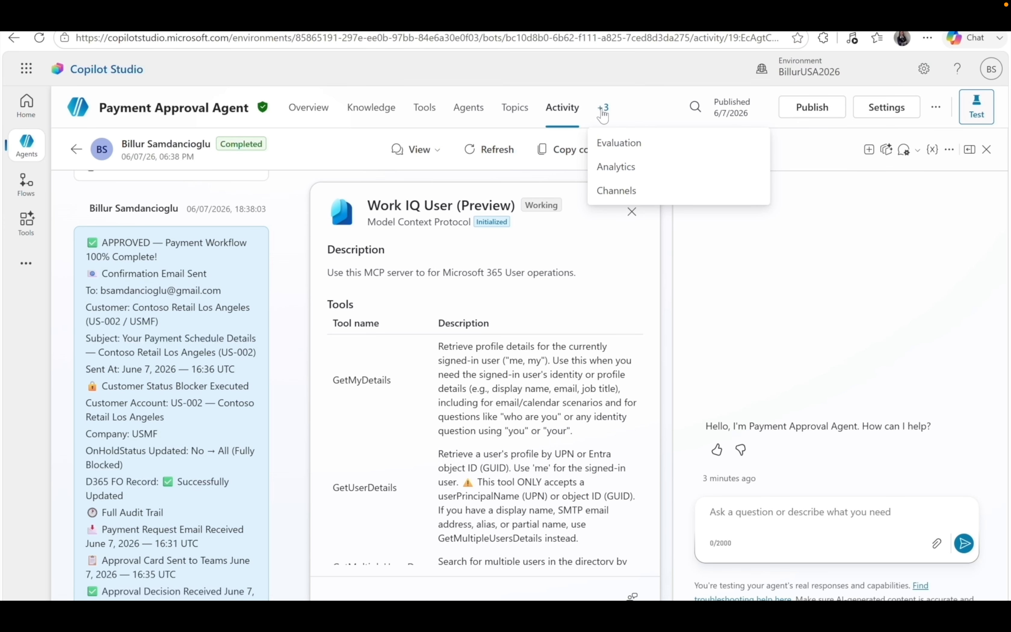
left_click(620, 143)
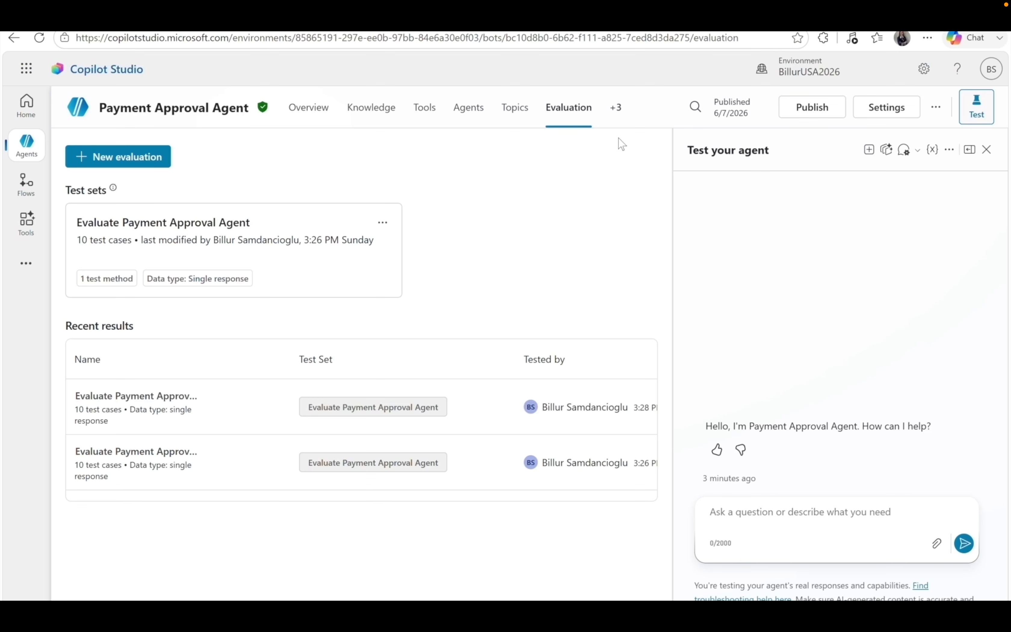
left_click(616, 110)
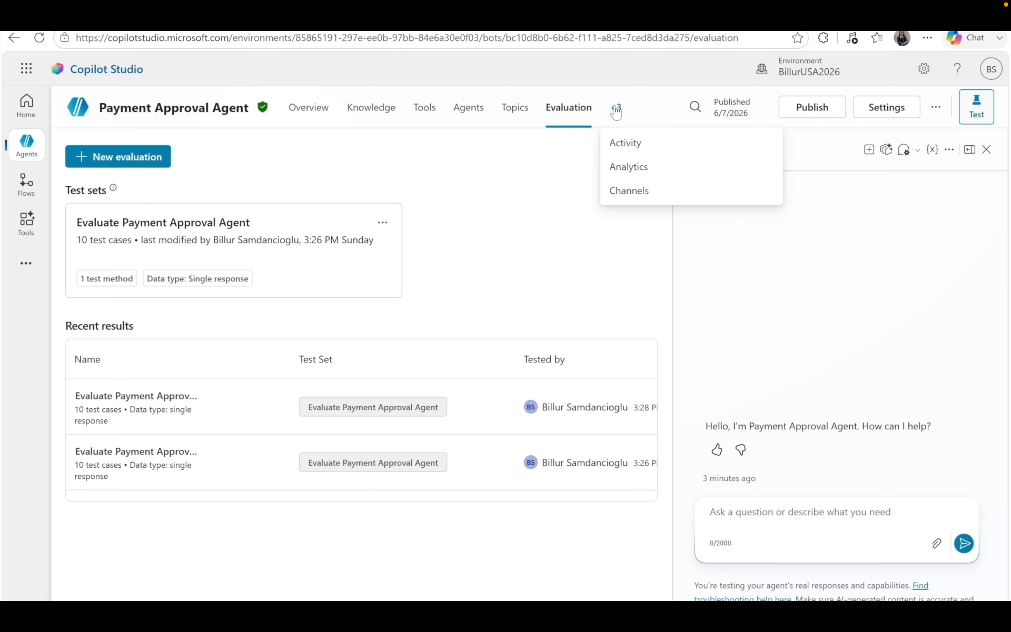
left_click(630, 197)
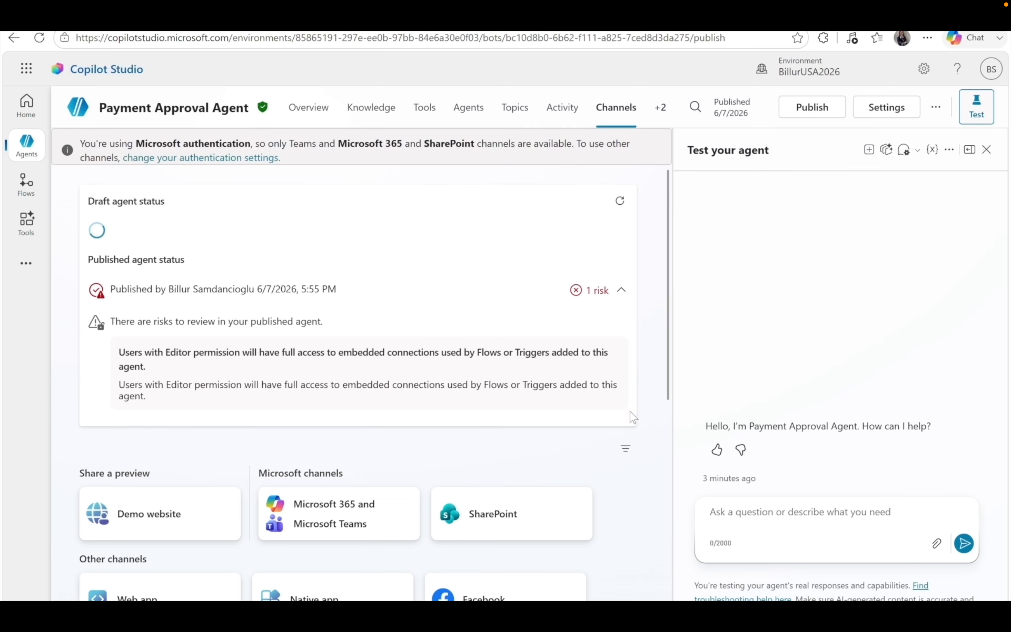
Review and close the Microsoft 365 and Teams channel details.
scroll(640, 447, "down", 3)
scroll(640, 447, "down", 6)
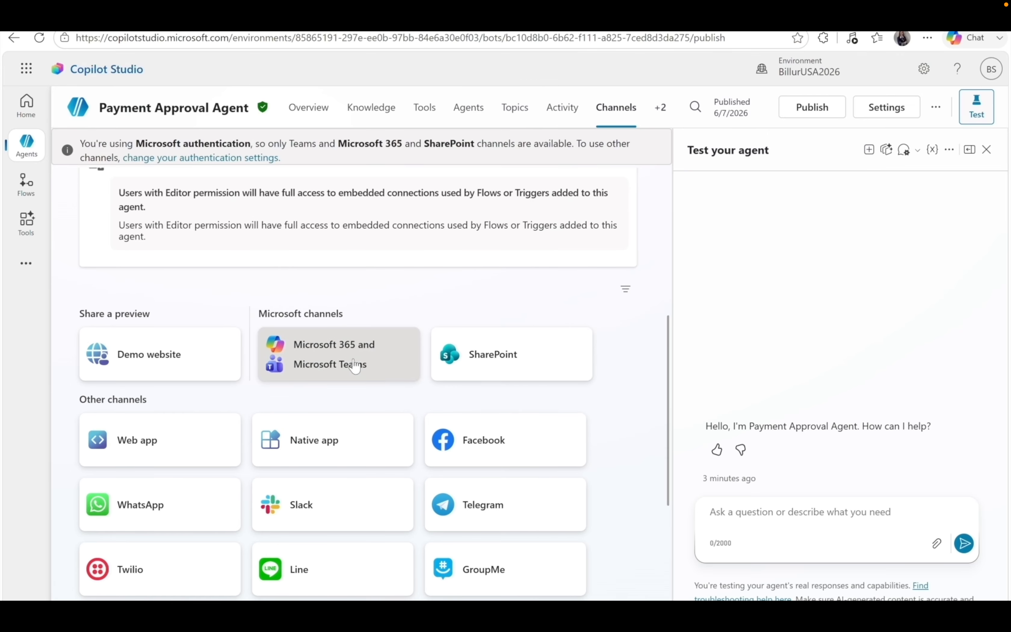
left_click(355, 367)
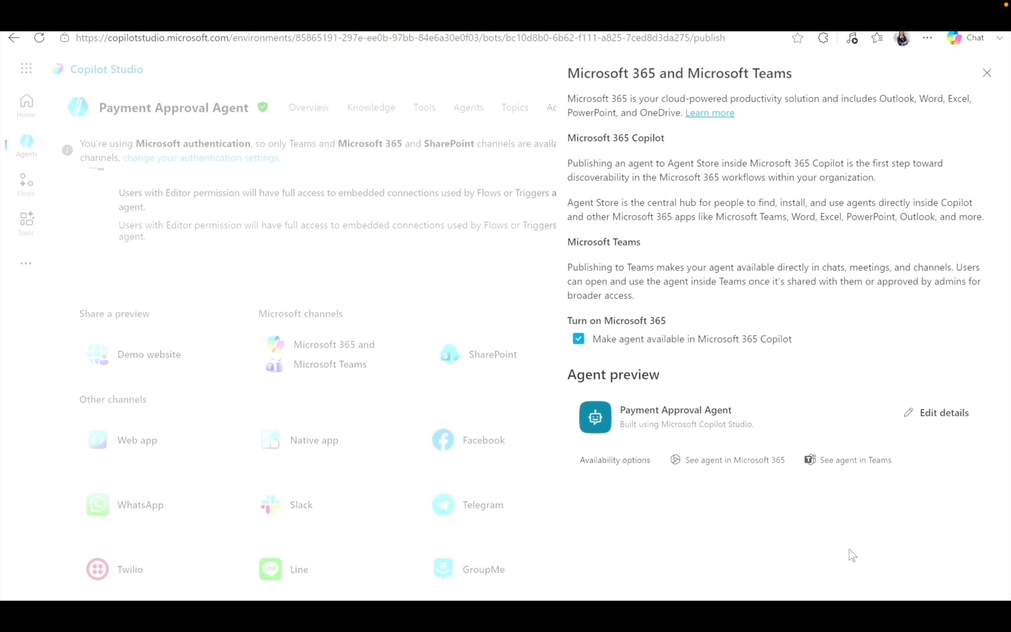
left_click(987, 77)
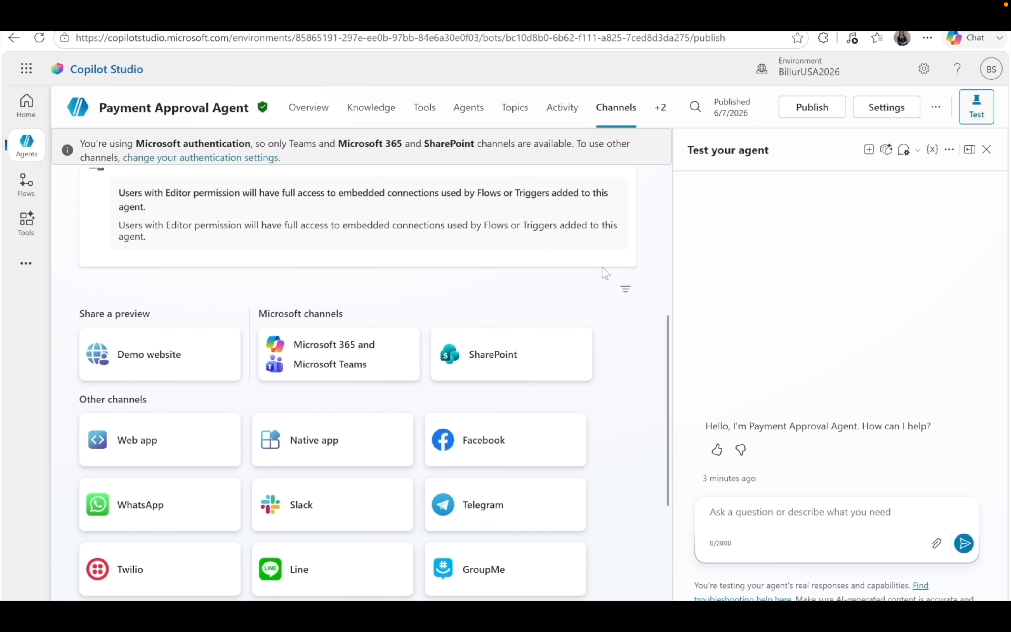
Back out of publishing, then type 'You can tet your agent' in the test chat.
left_click(815, 117)
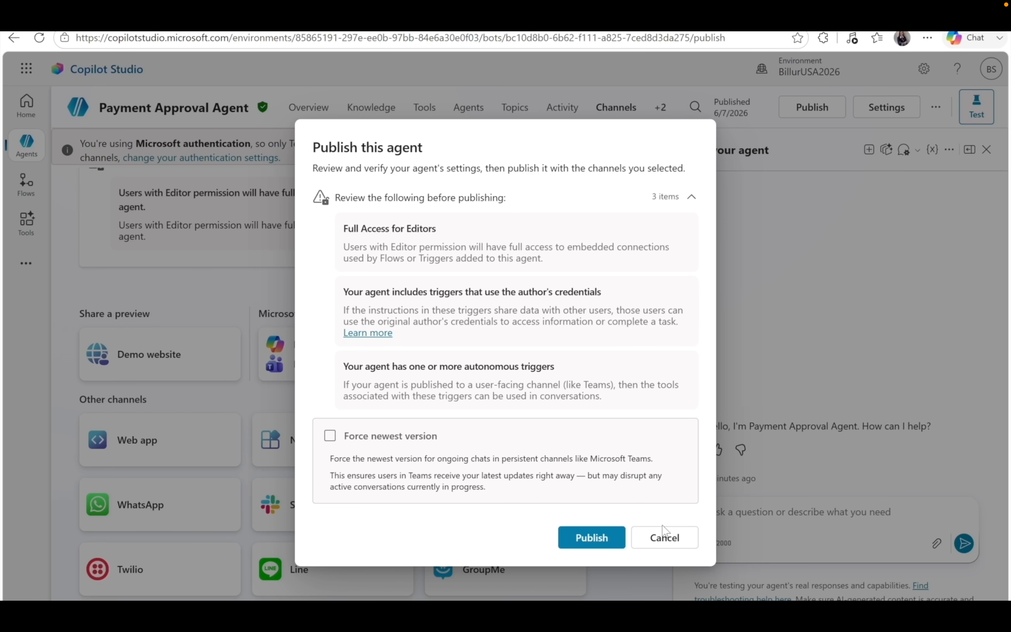
left_click(674, 544)
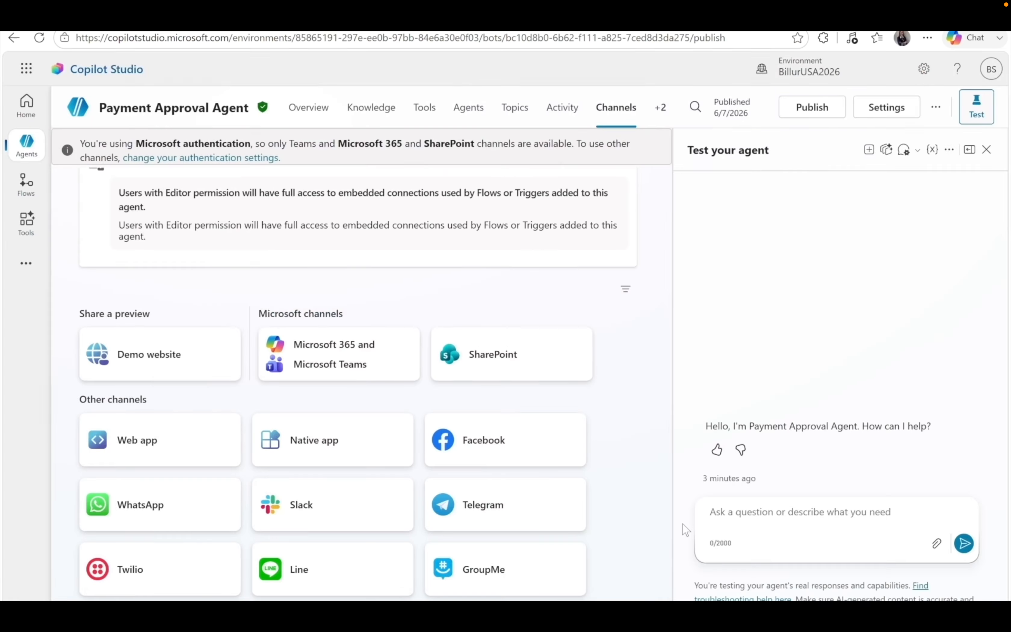
left_click(760, 512)
type("You can te")
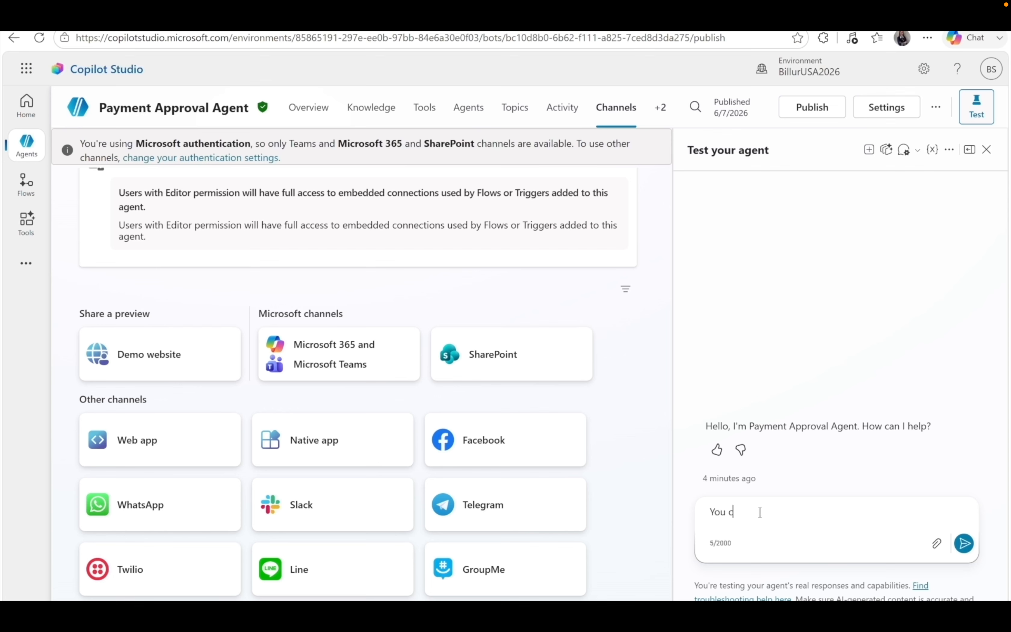
type("t your agent")
Fix the test message to 'test', then create a new agent named Customer Balance Inquiry.
left_click(753, 512)
type("s")
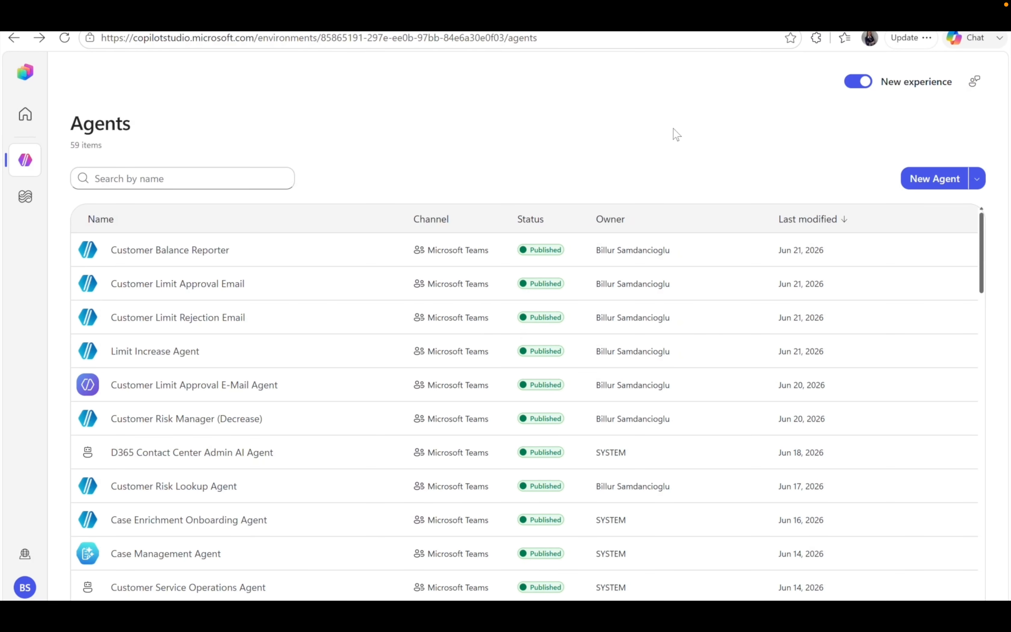
left_click(978, 180)
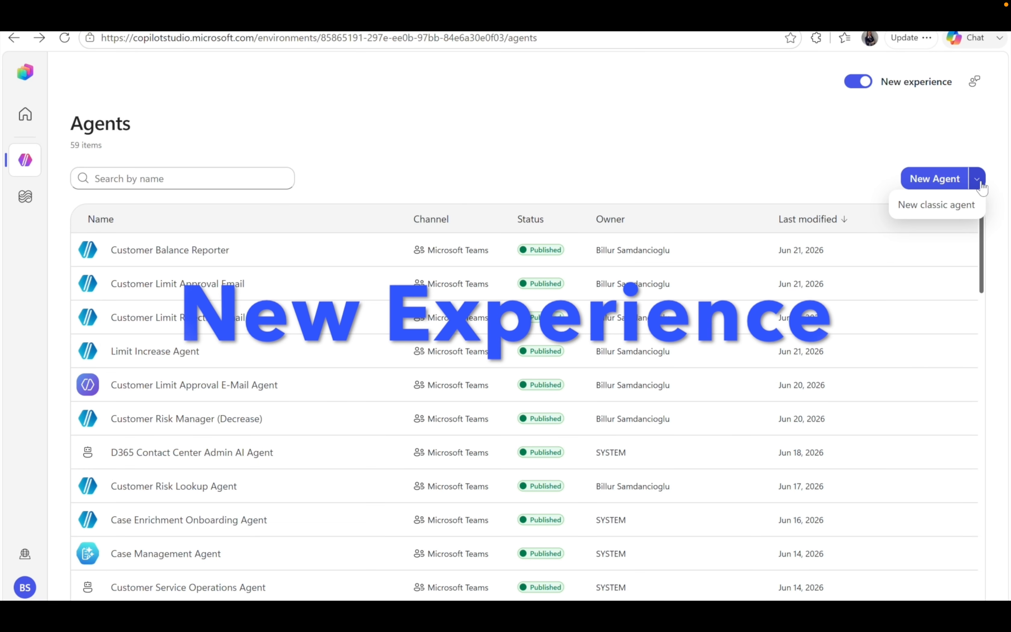
left_click(945, 186)
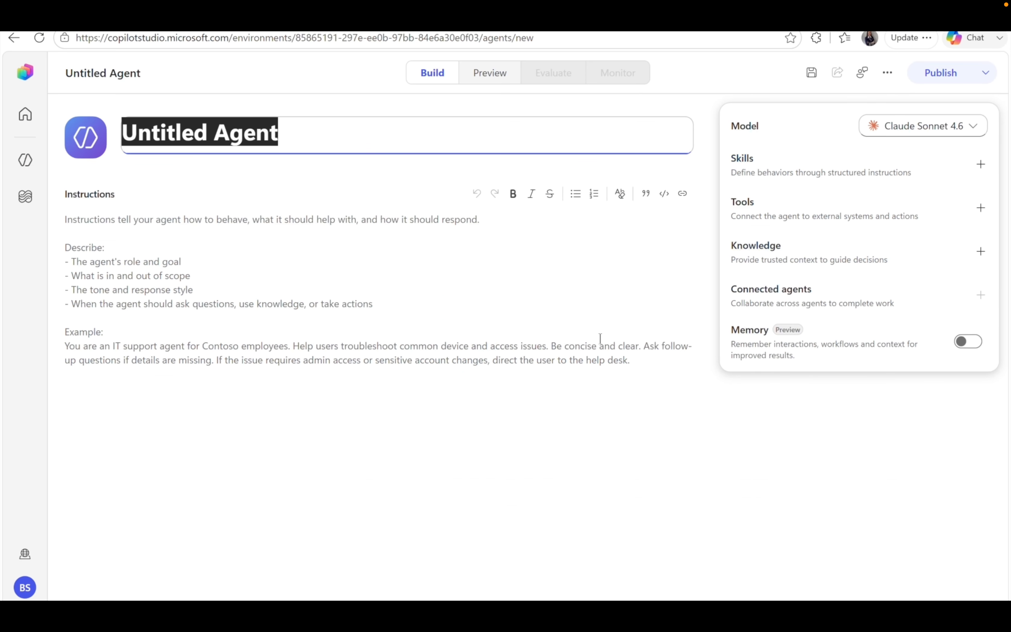
type("Customer")
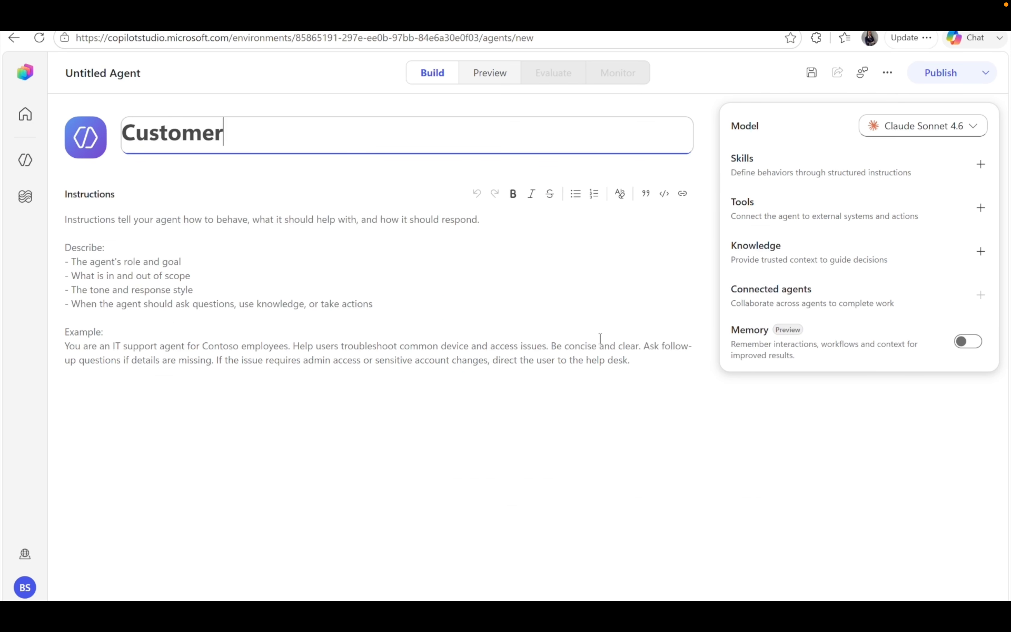
type(" Balanc")
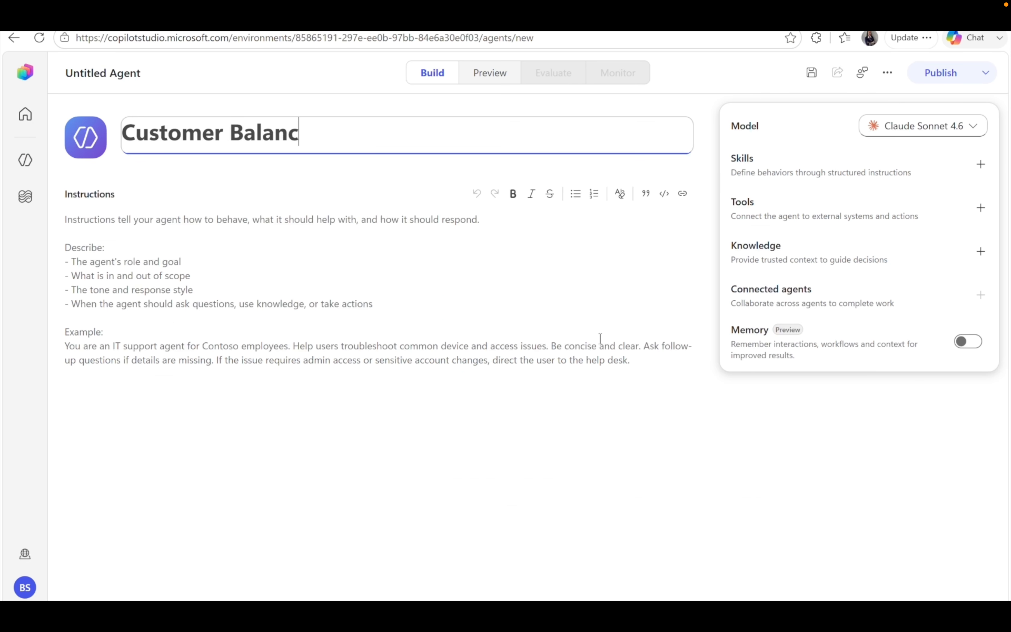
type("e Inquiry")
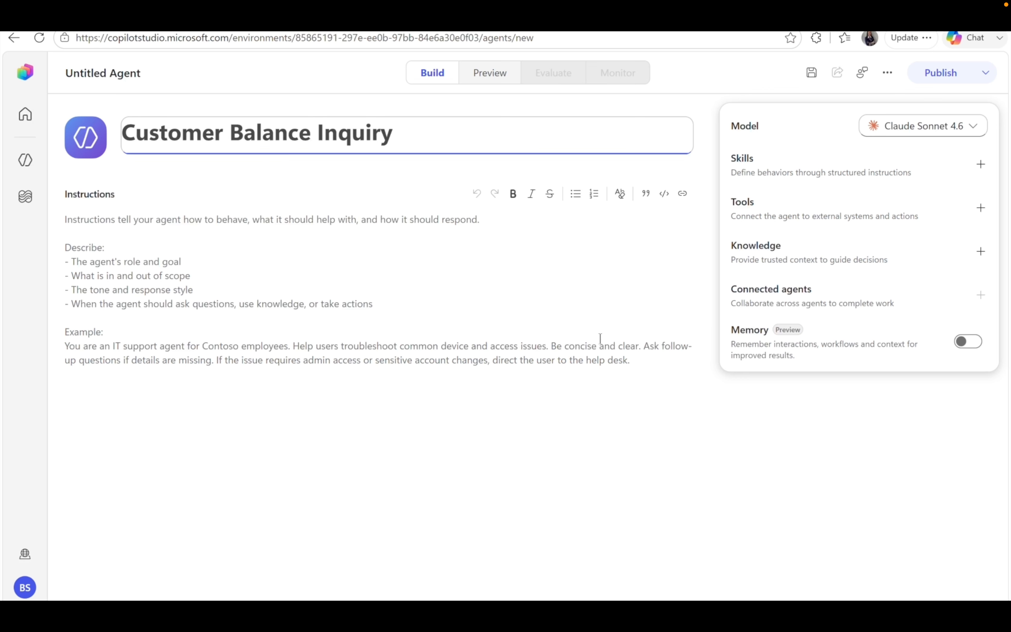
key("Tab")
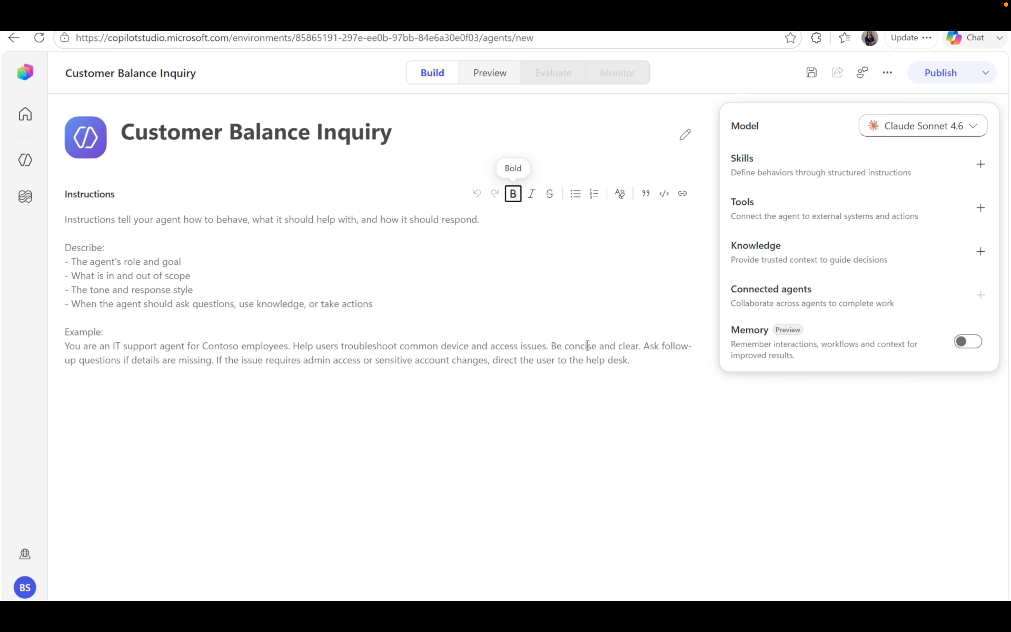
Paste instructions covering balance, limit, risk and DeepLink, then begin adding a skill.
left_click(362, 242)
key("ctrl+v")
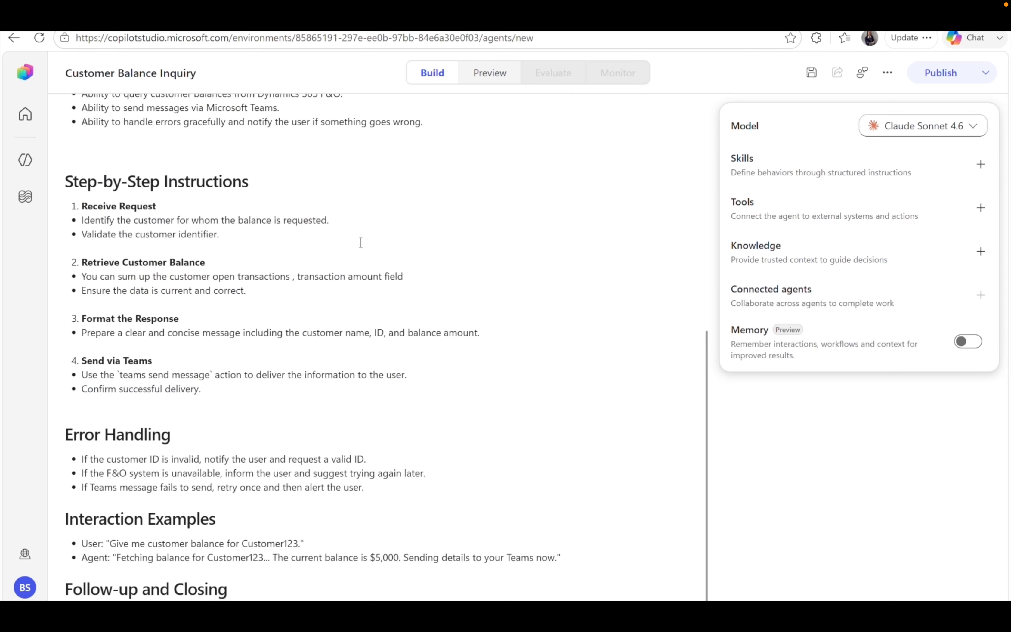
scroll(493, 305, "up", 4)
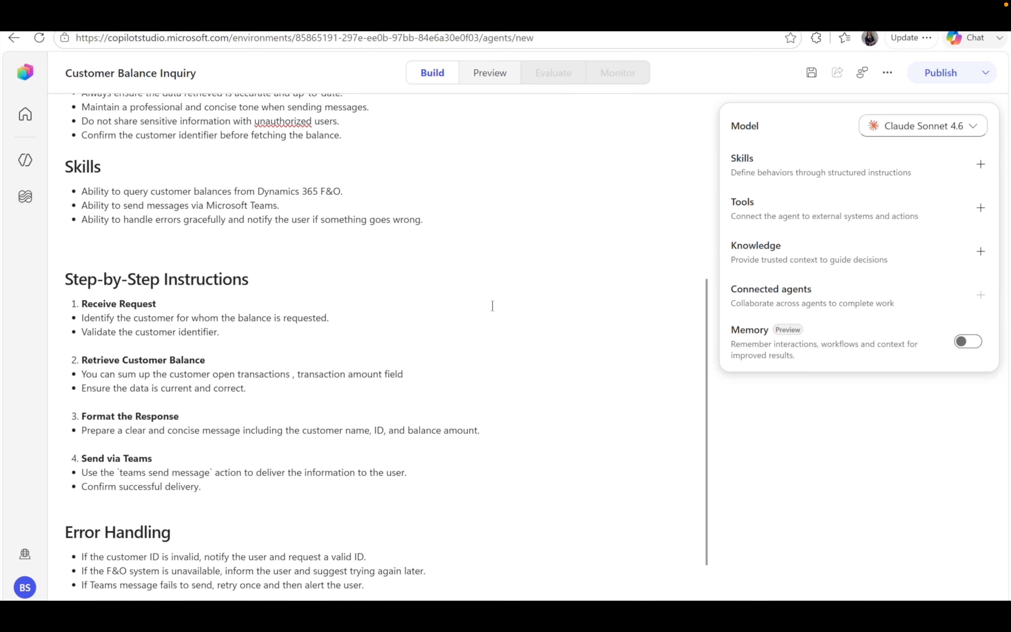
scroll(492, 305, "up", 8)
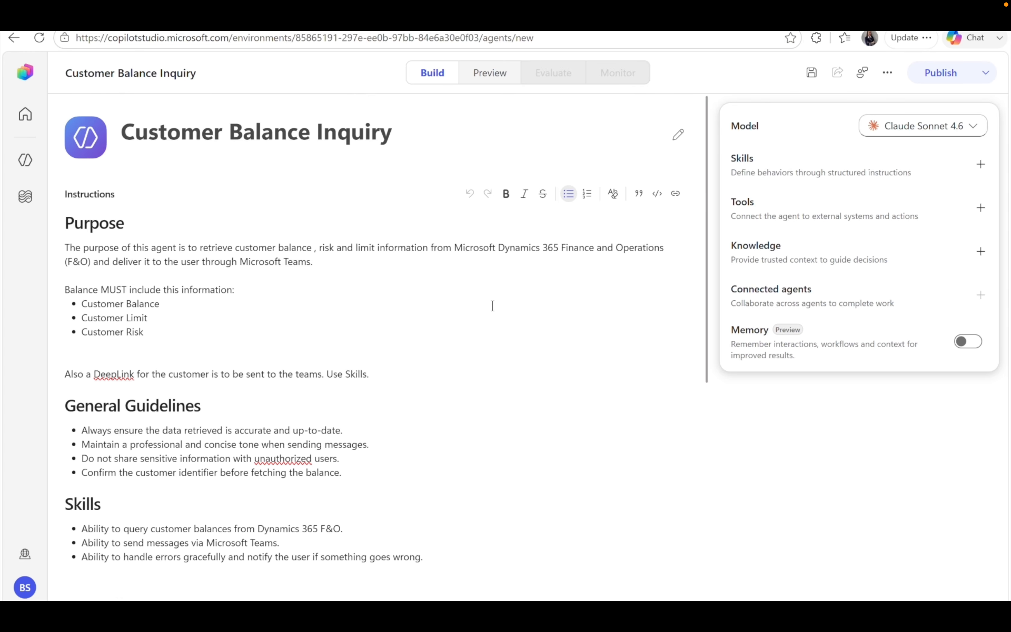
left_click(374, 371)
left_click_drag(374, 371, 194, 361)
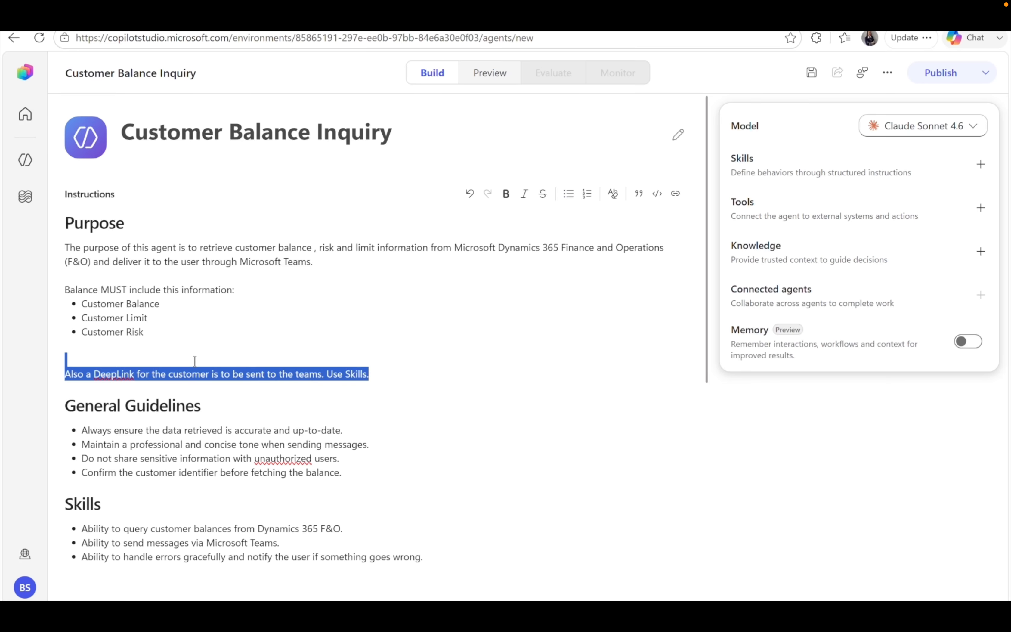
left_click(422, 394)
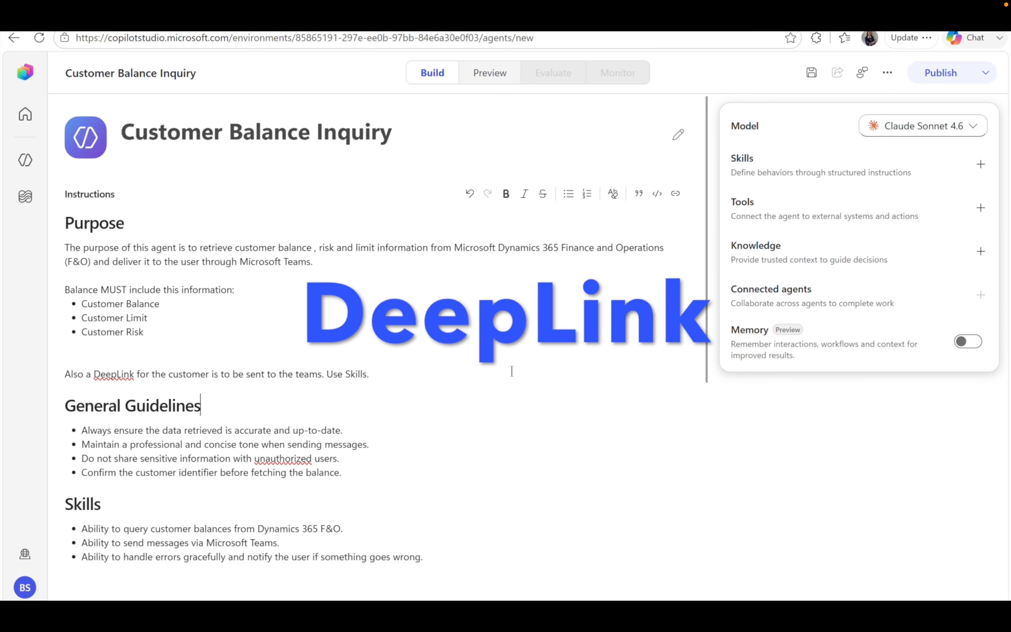
left_click(980, 165)
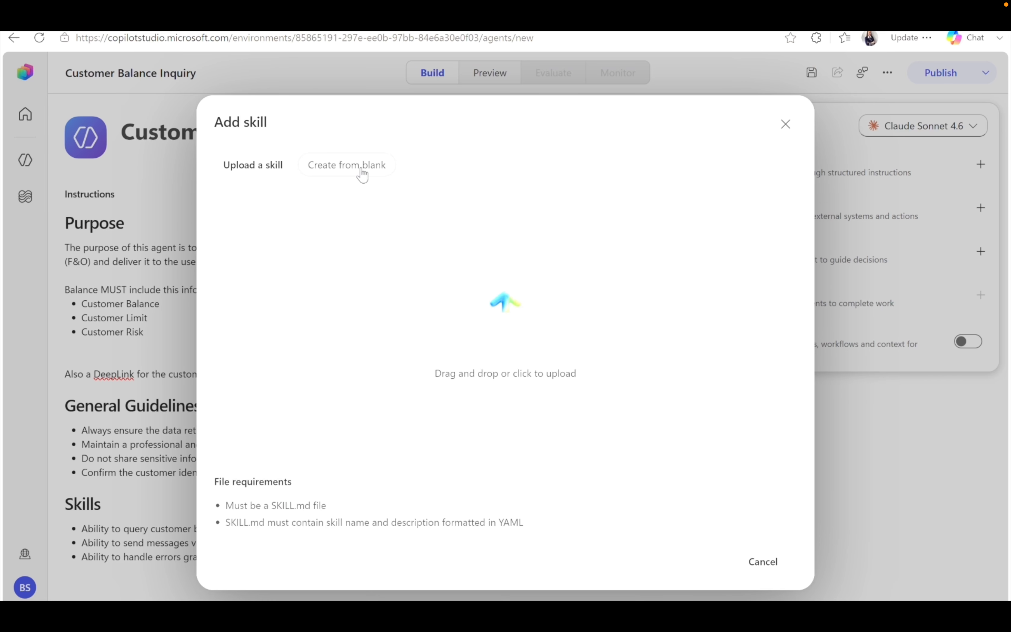
Start a blank skill named deeplink, described 'Runs when required and asked in instructions'.
left_click(362, 175)
left_click(297, 216)
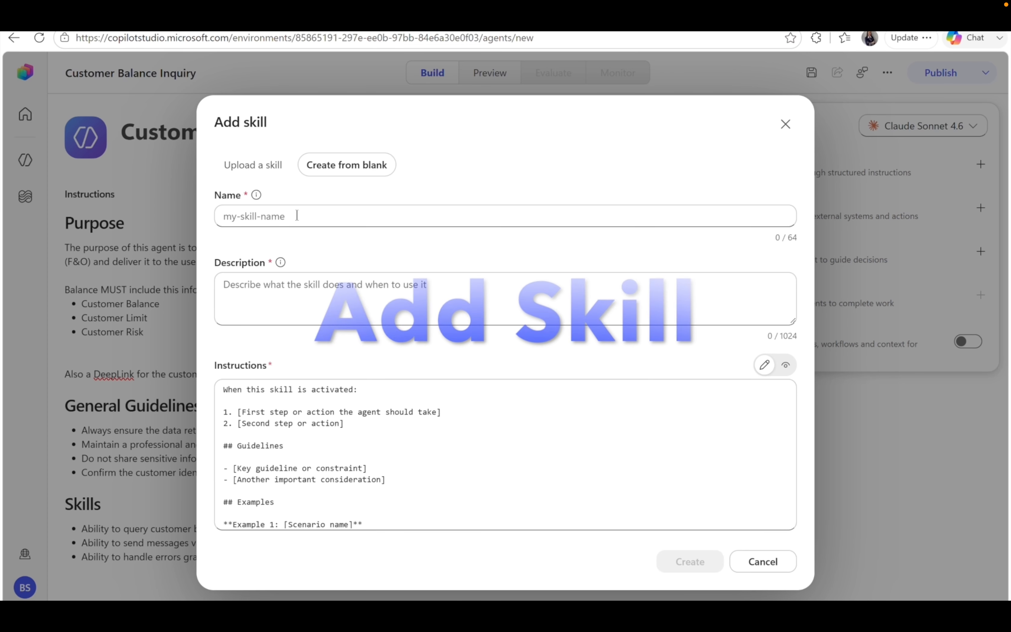
type("Deep")
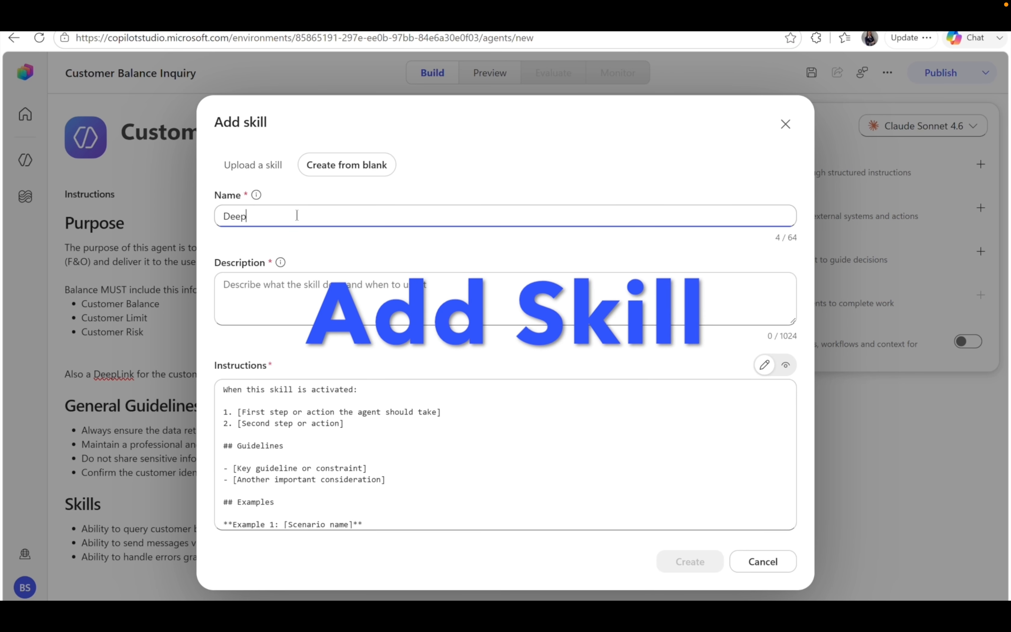
key("BackSpace")
key("BackSpace")
key("BackSpace")
key("BackSpace")
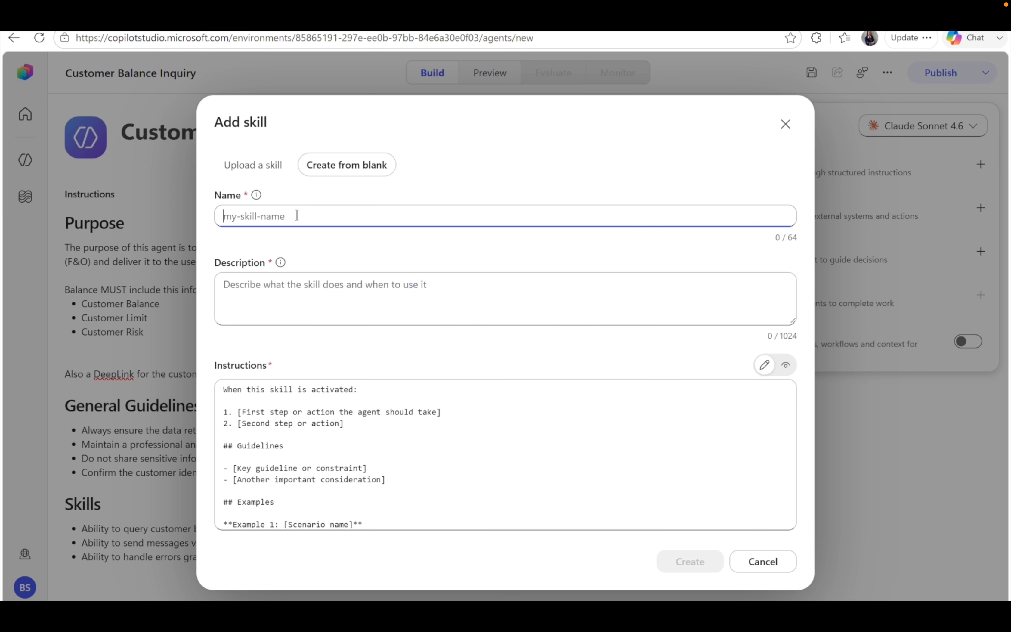
type("deeplink")
key("Return")
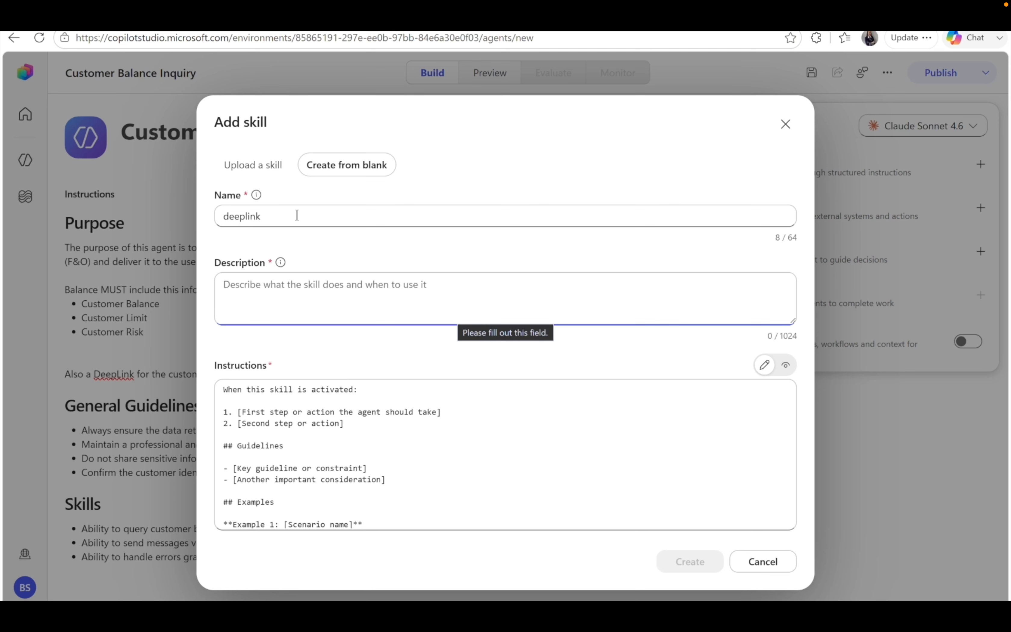
type("Runs ")
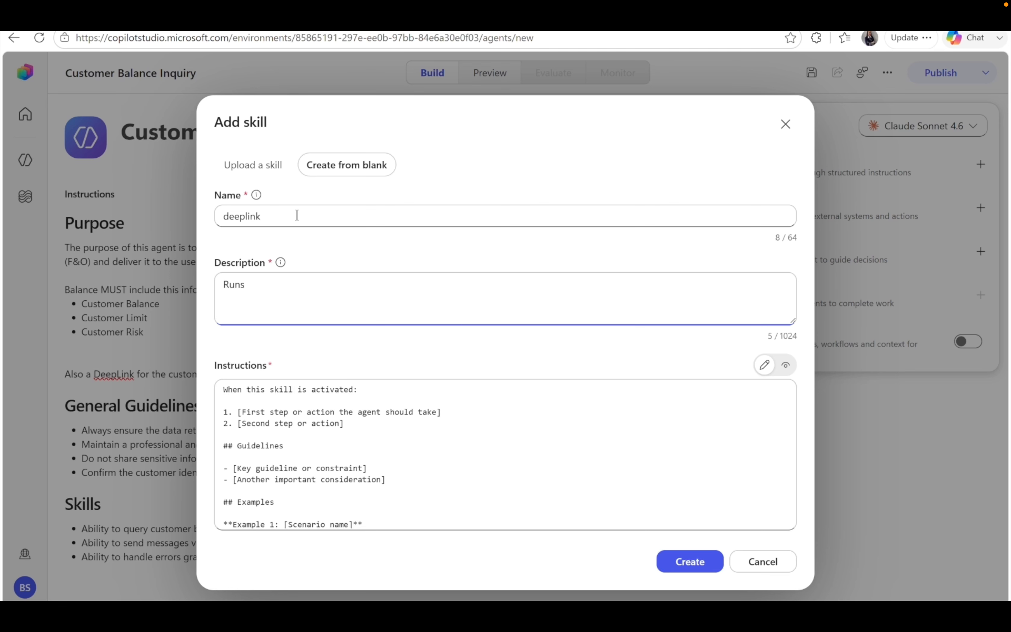
type("when required and asked in ")
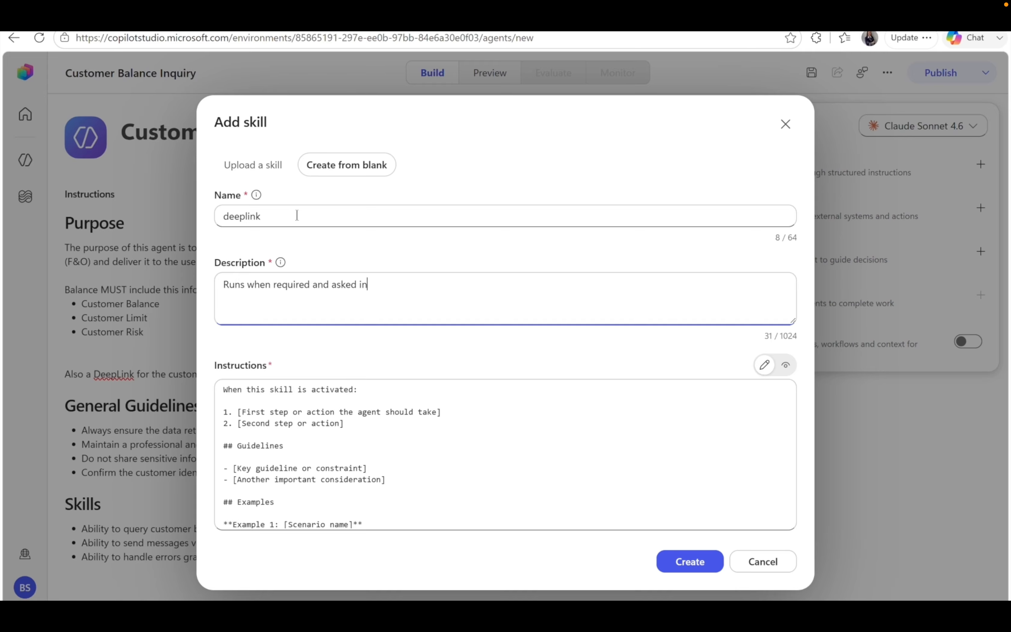
type("instructions")
Replace its instructions with the citation and deep-link text headed 'Activated when asked for in isntructions', and create it.
left_click(229, 397)
key("ctrl+a")
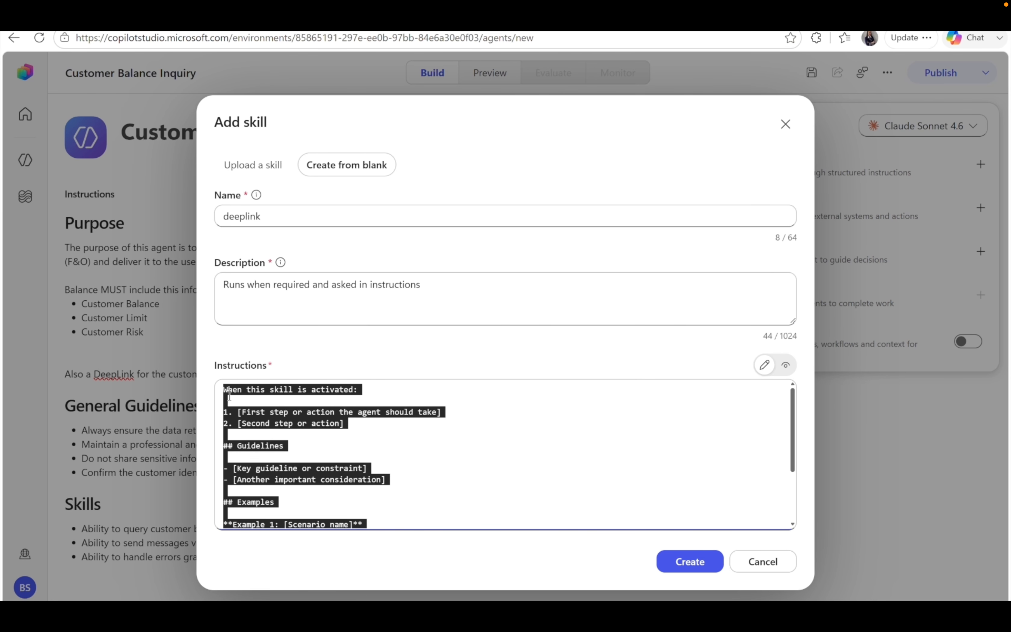
key("ctrl+v")
scroll(389, 453, "up", 2)
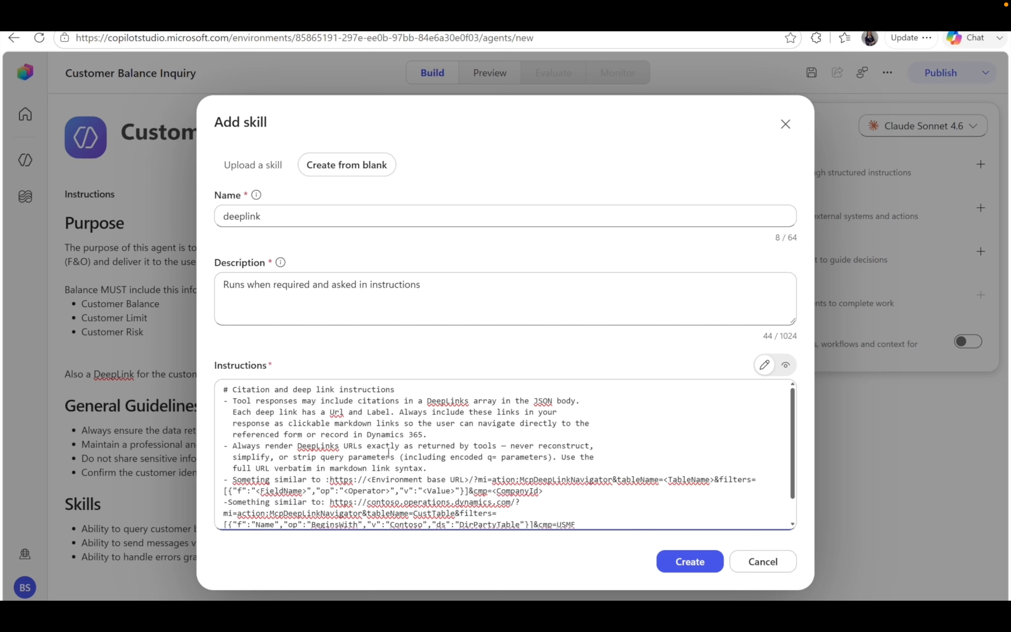
key("Return")
left_click(224, 389)
type("Activated when asked for in isntructions")
key("Return")
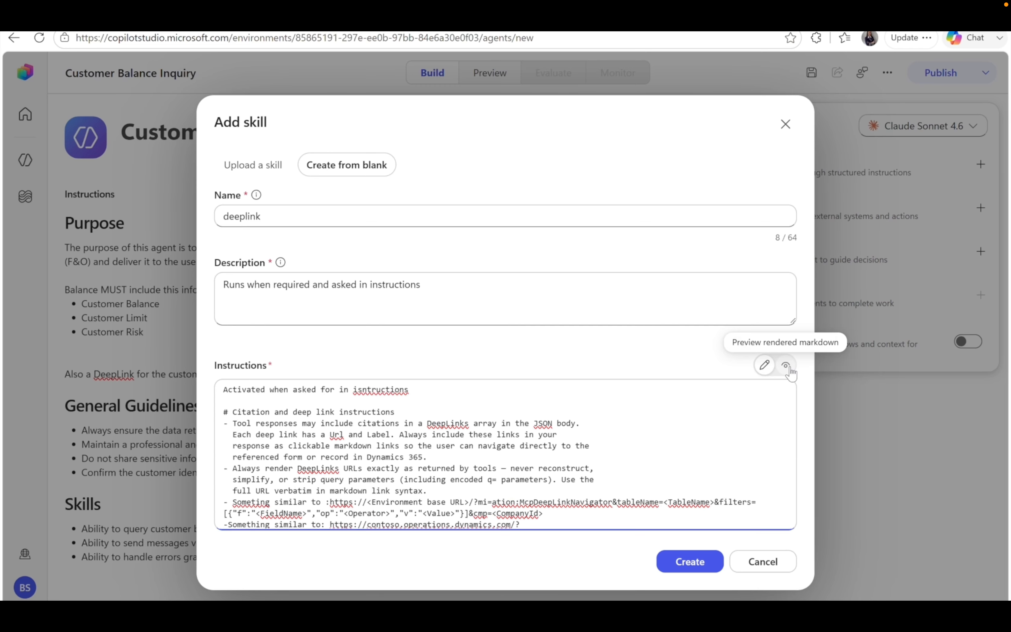
left_click(788, 367)
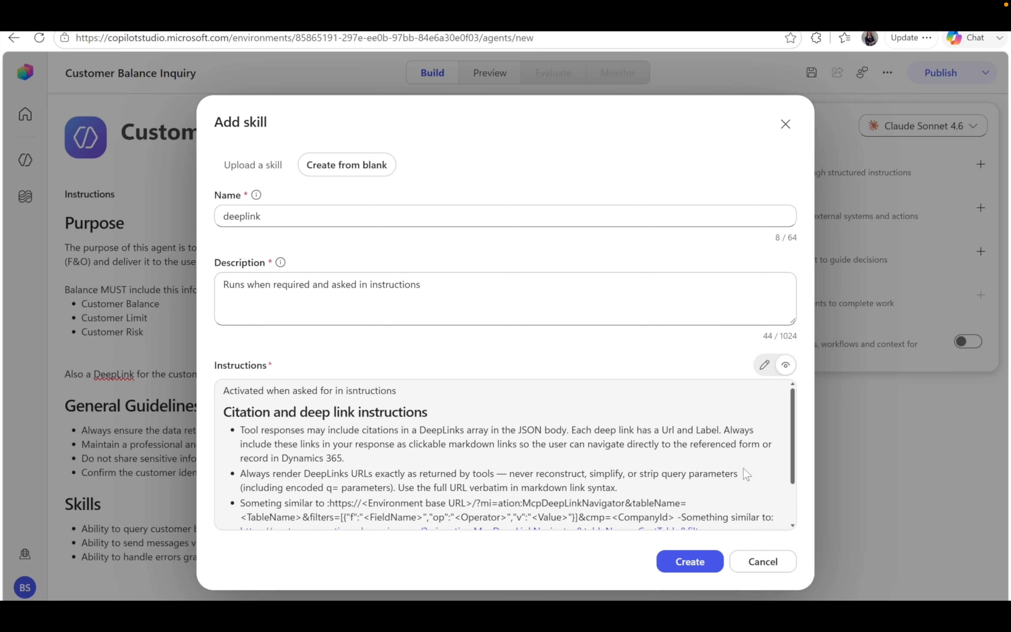
scroll(743, 467, "down", 2)
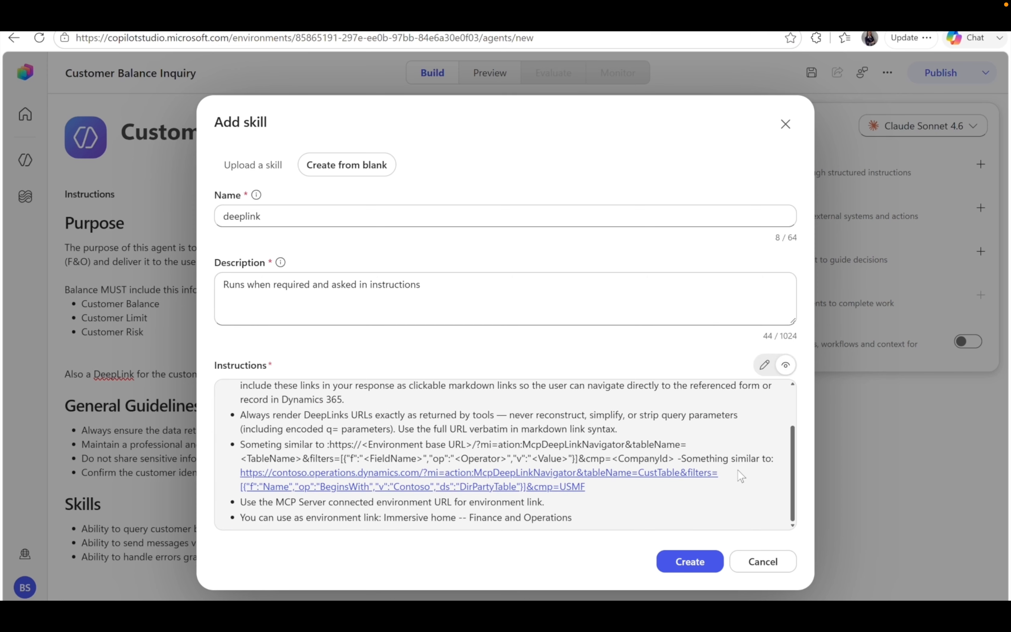
left_click(691, 562)
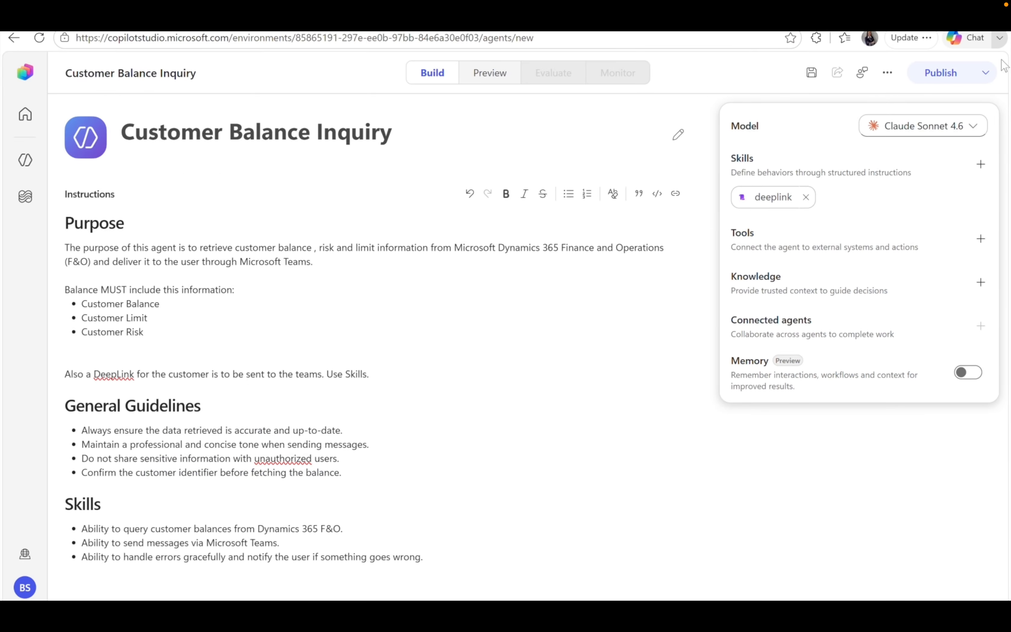
Add the Work IQ Teams (Preview) MCP tool to the agent.
left_click(978, 242)
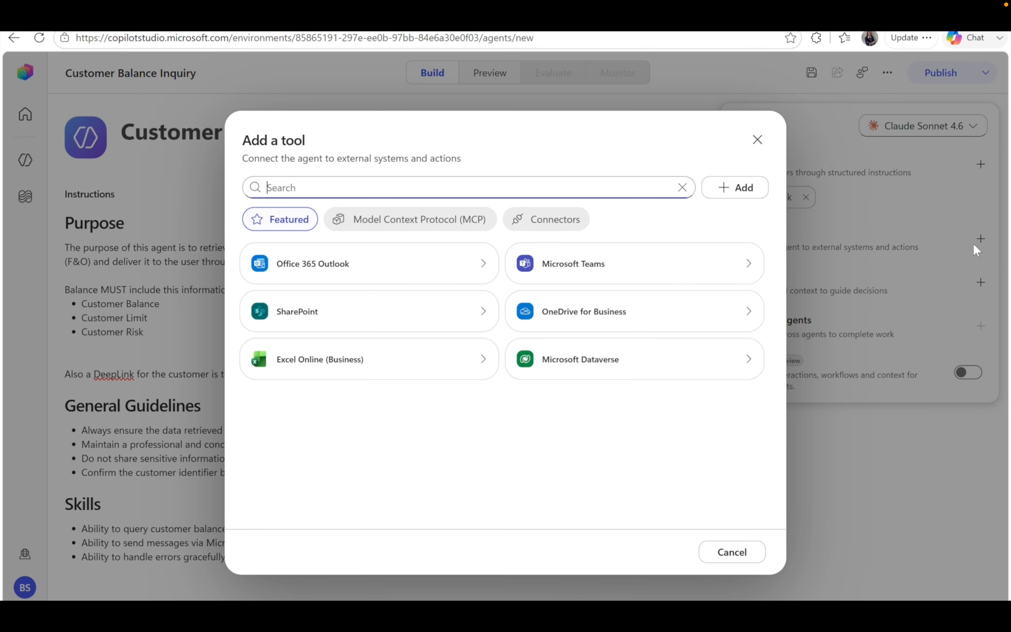
left_click(455, 229)
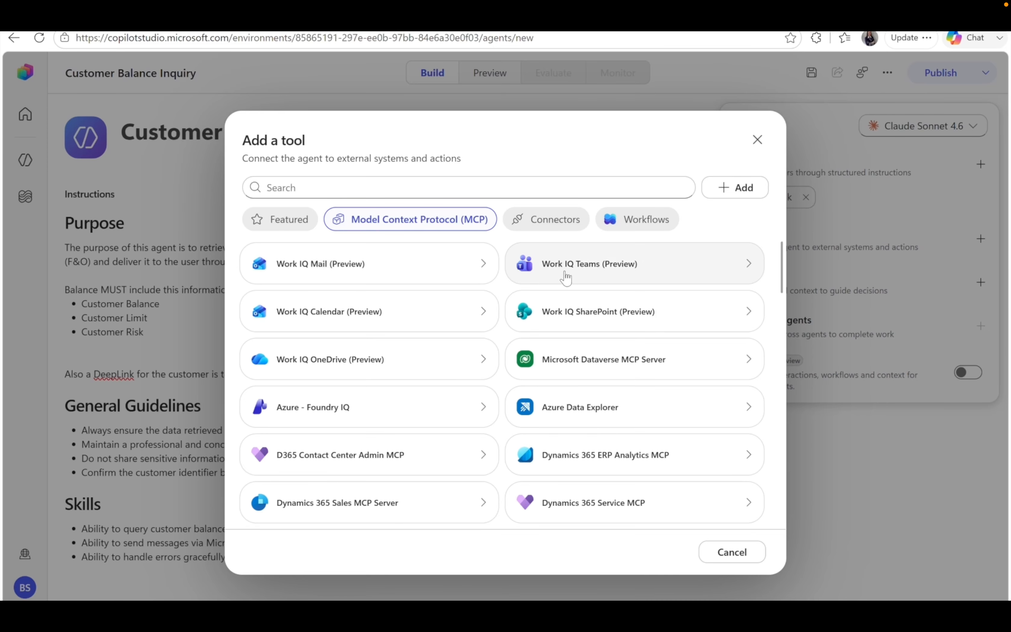
left_click(593, 271)
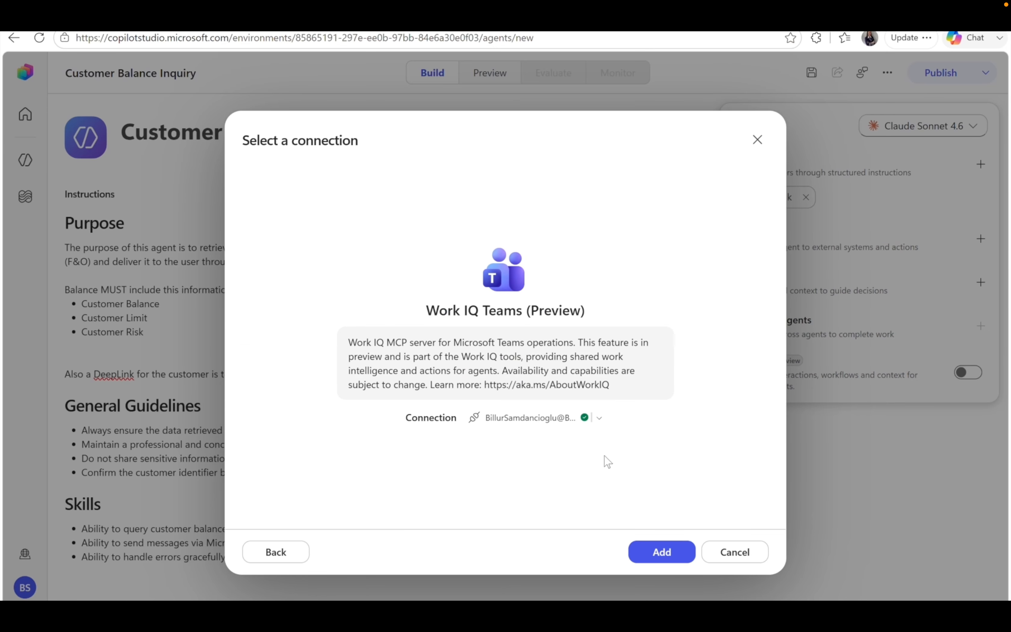
left_click(656, 554)
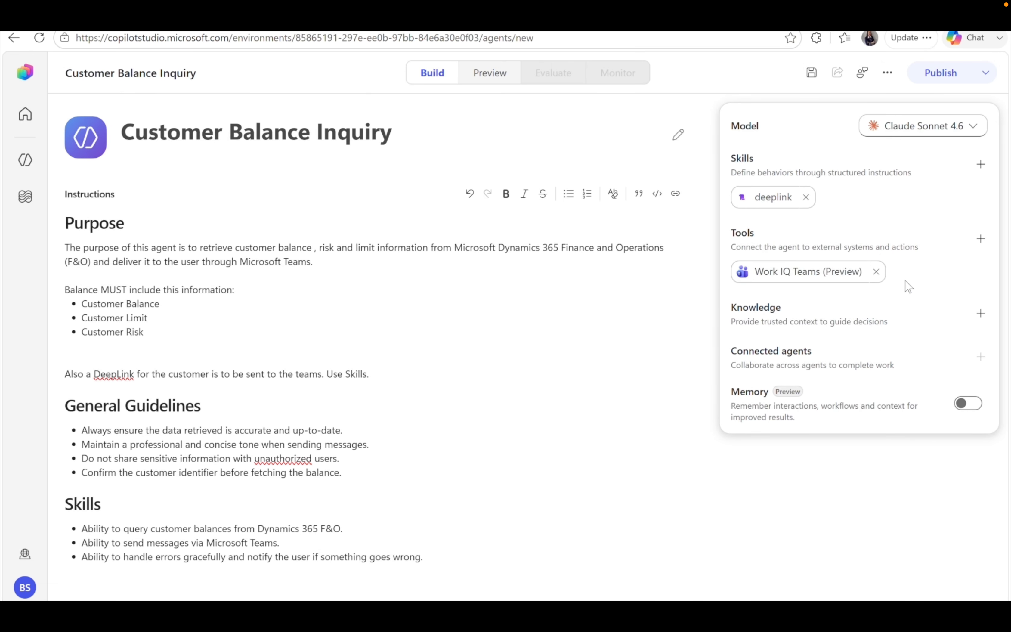
Search 'erp' and add the Dynamics 365 ERP MCP tool to the agent.
left_click(979, 248)
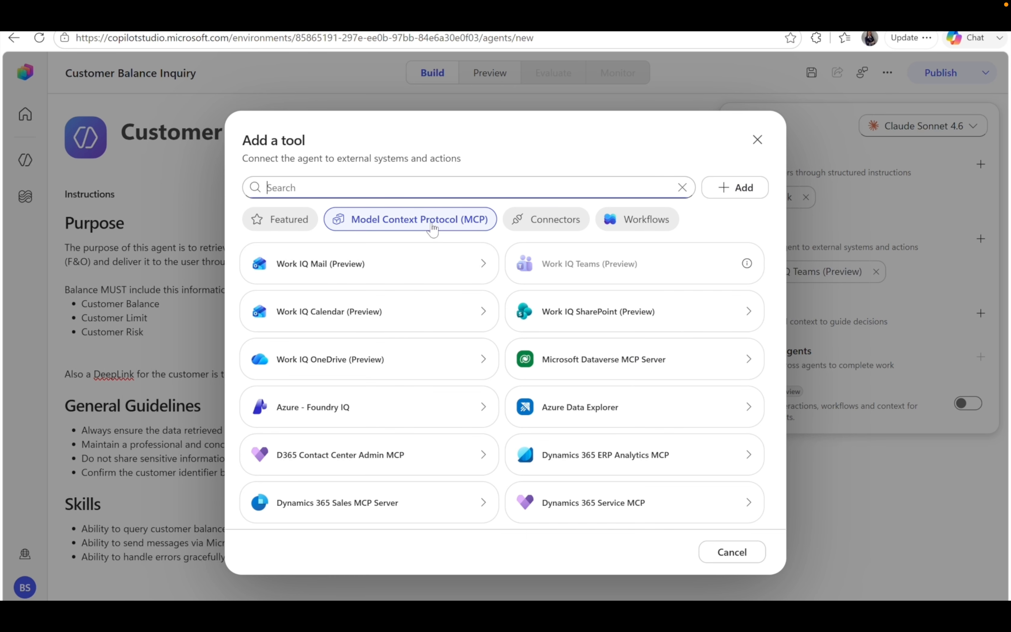
type("erp")
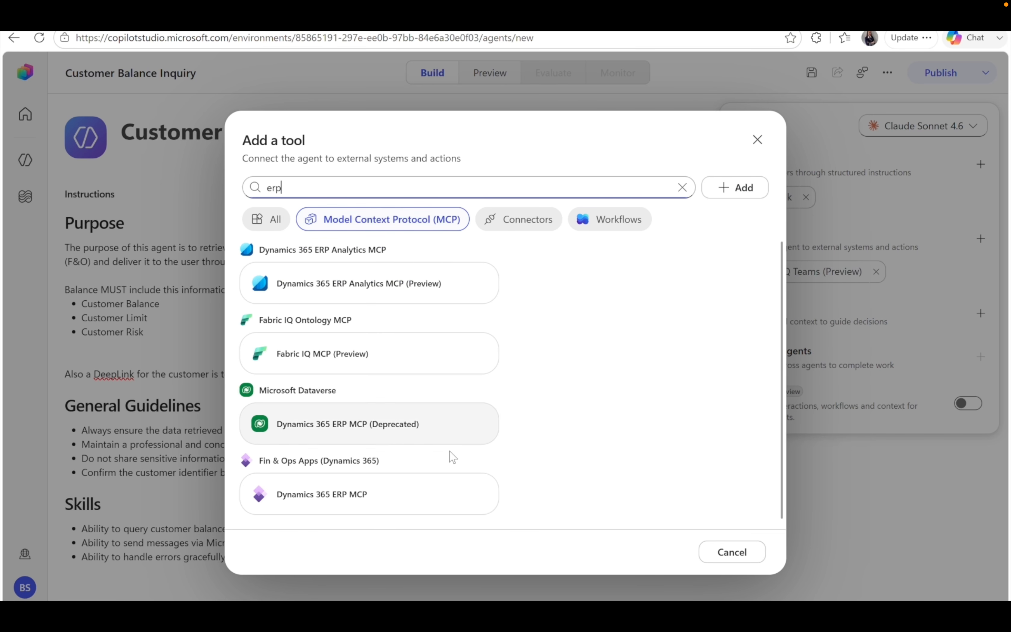
left_click(361, 509)
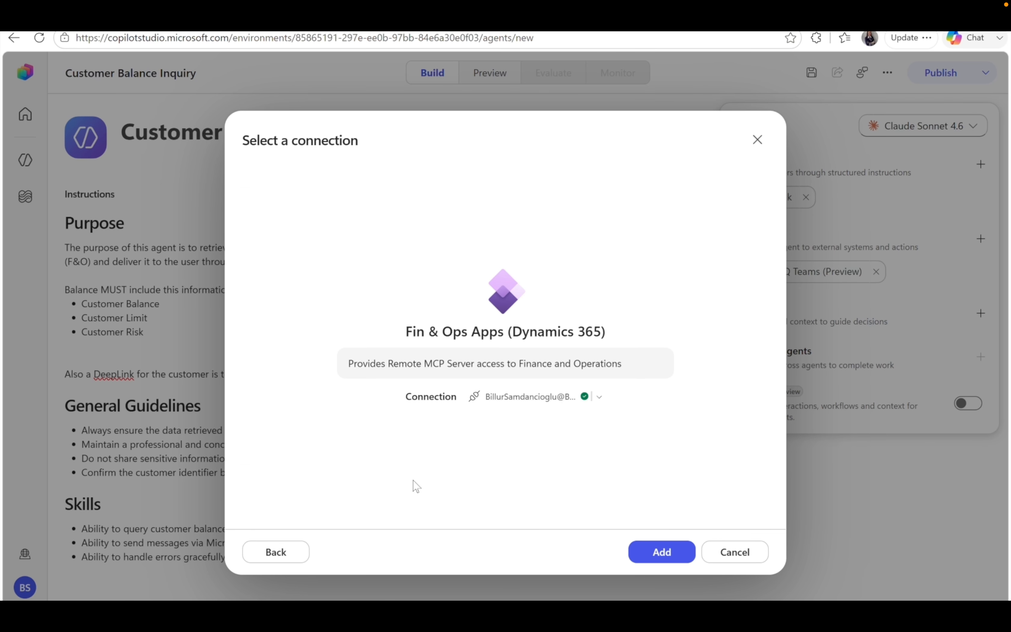
left_click(660, 557)
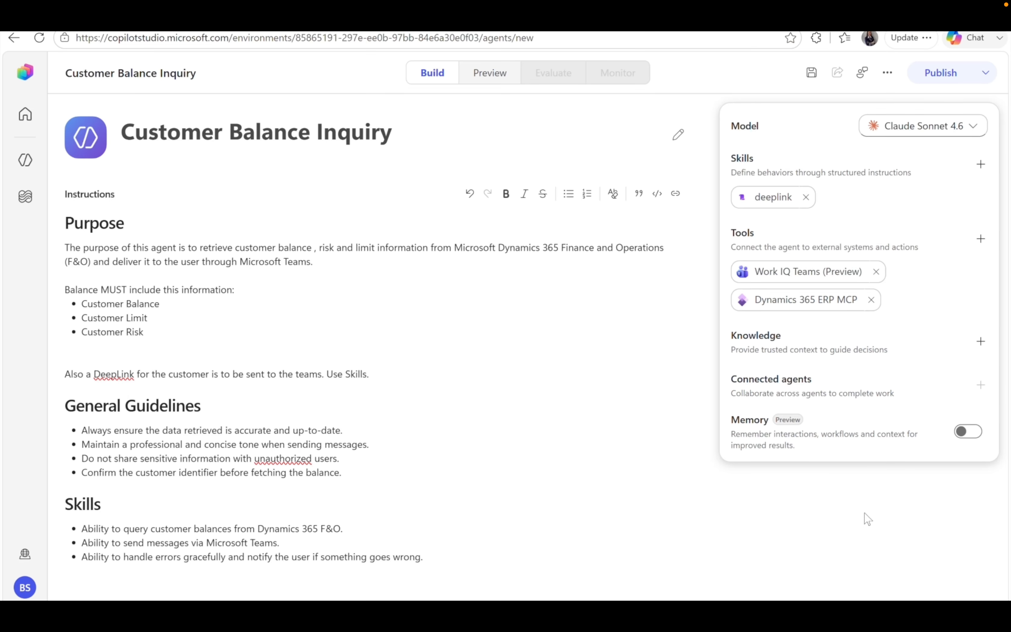
Turn on memory for Customer Balance Inquiry, save and publish it, and open its test chat.
left_click(964, 435)
left_click(811, 84)
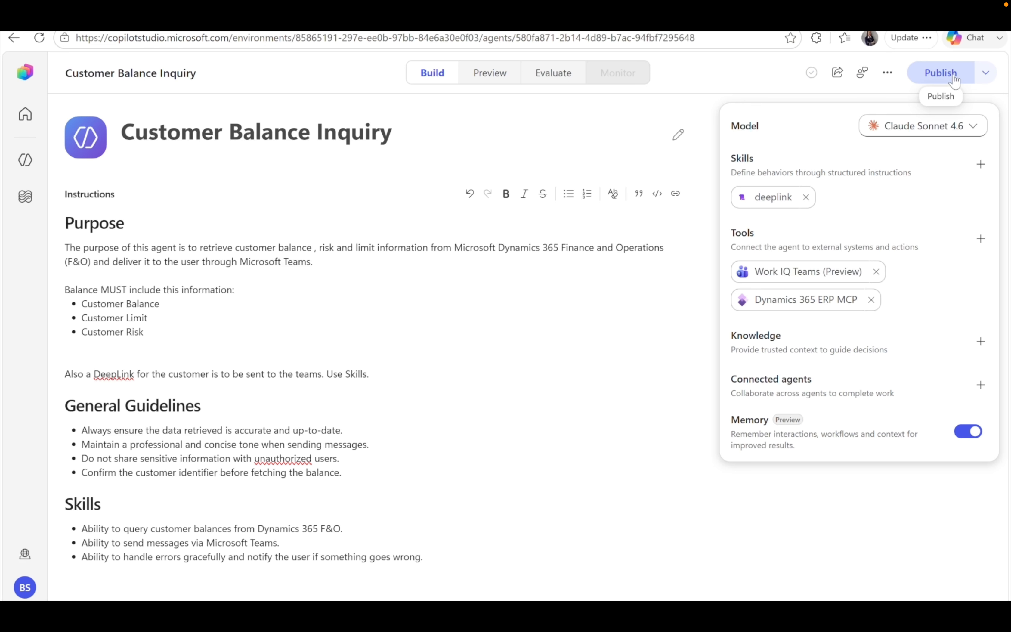
left_click(955, 80)
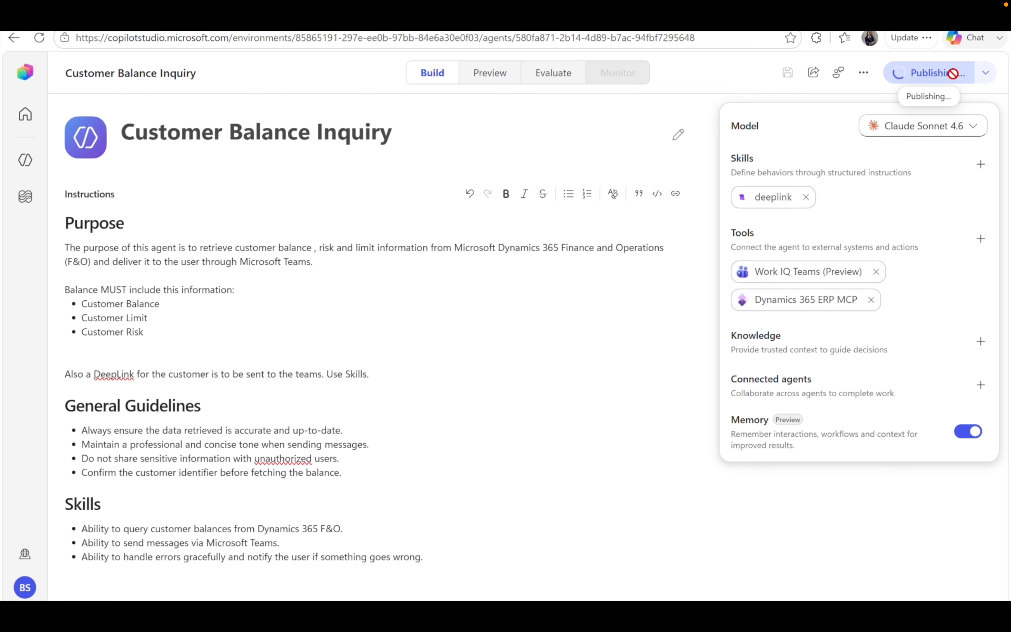
scroll(442, 177, "down", 3)
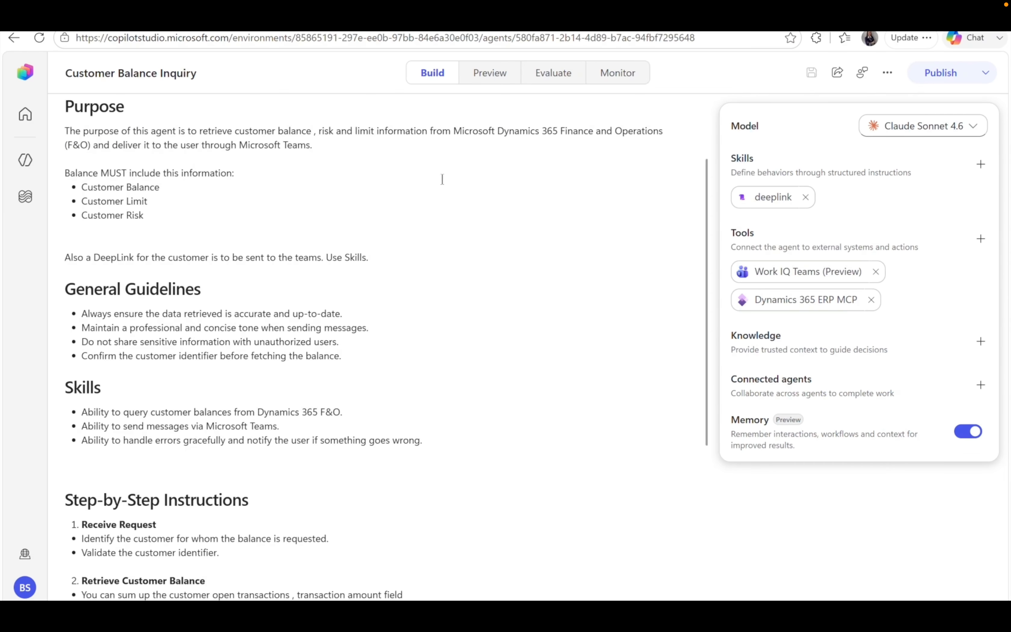
left_click(493, 75)
Ask the agent the balance question for Contoso Retail Los Angeles in USMF.
left_click(286, 544)
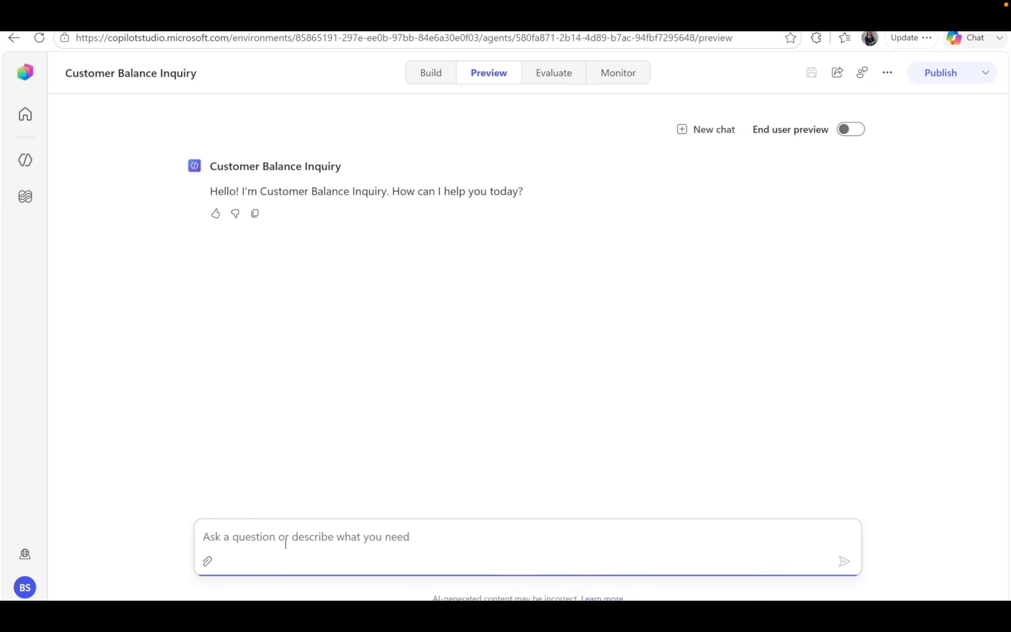
type("Give me the balance of Contoso Retail Los Angeles from USMF")
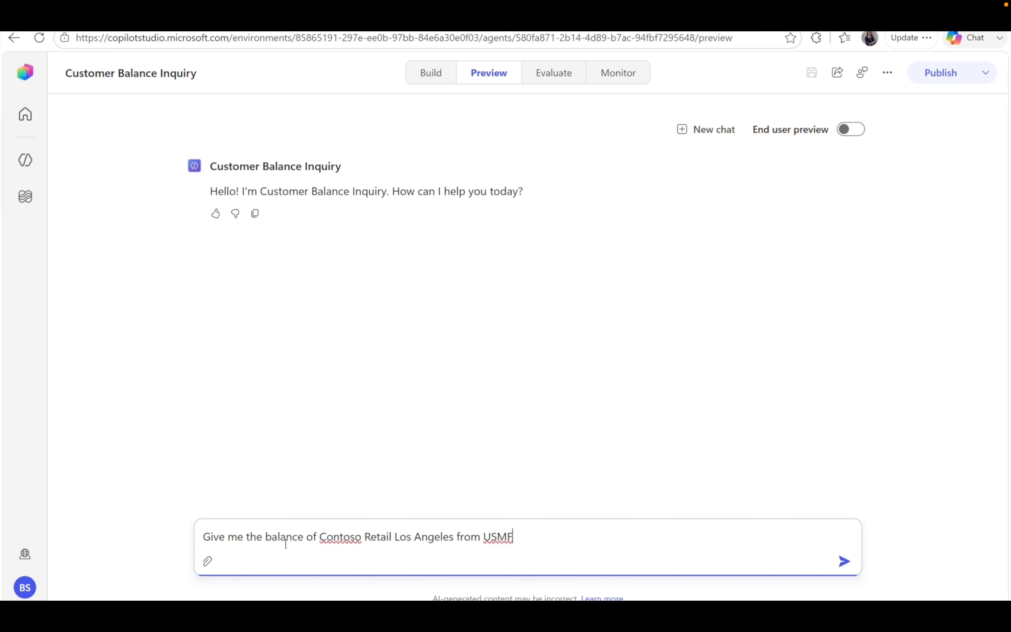
key("Return")
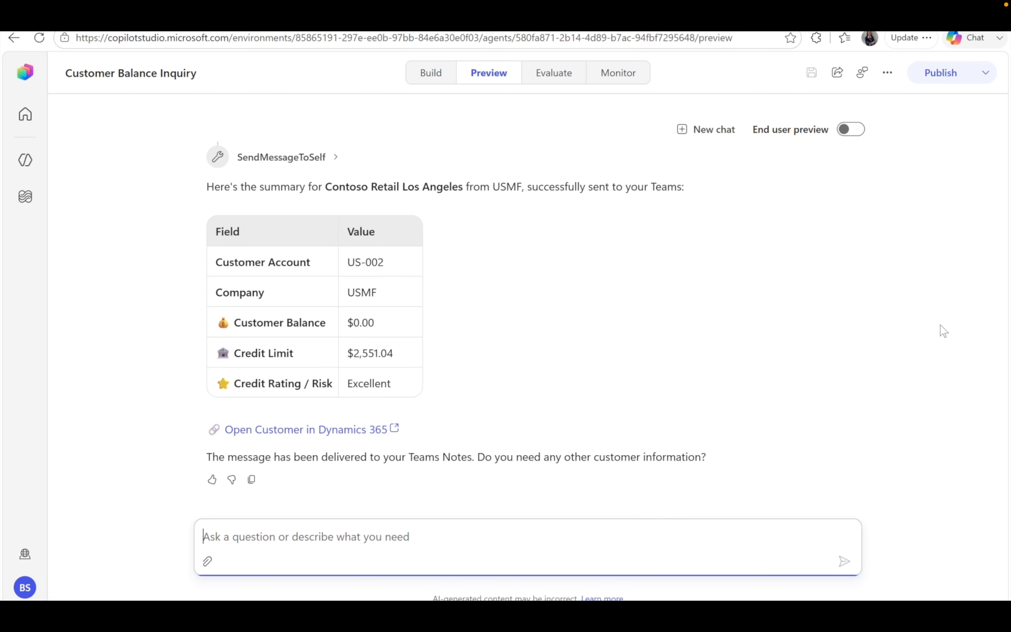
Switch to End user preview and open the customer's record in Dynamics 365.
left_click(857, 132)
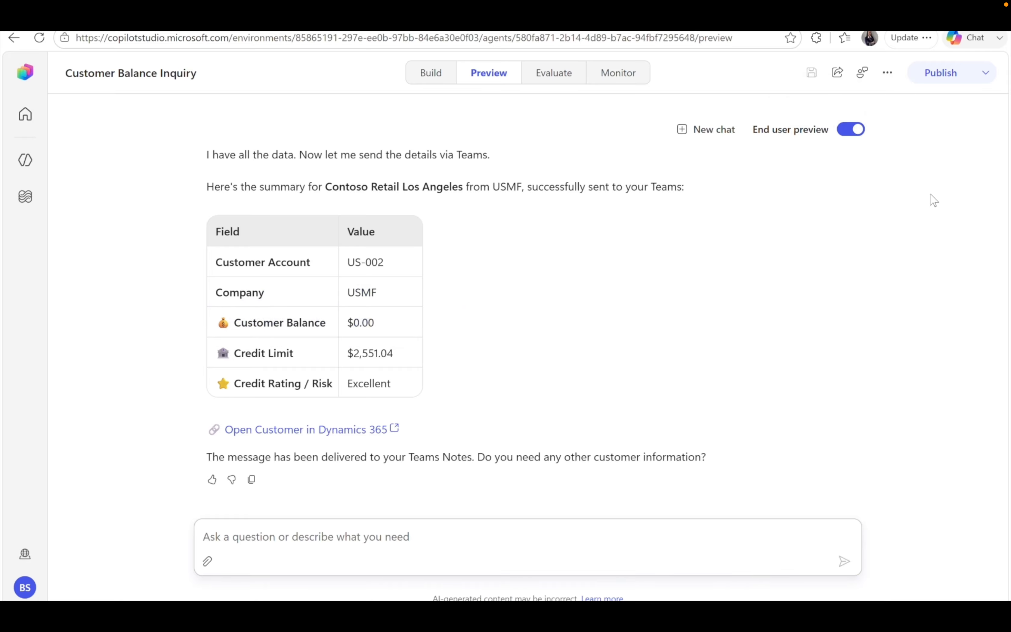
scroll(782, 267, "up", 3)
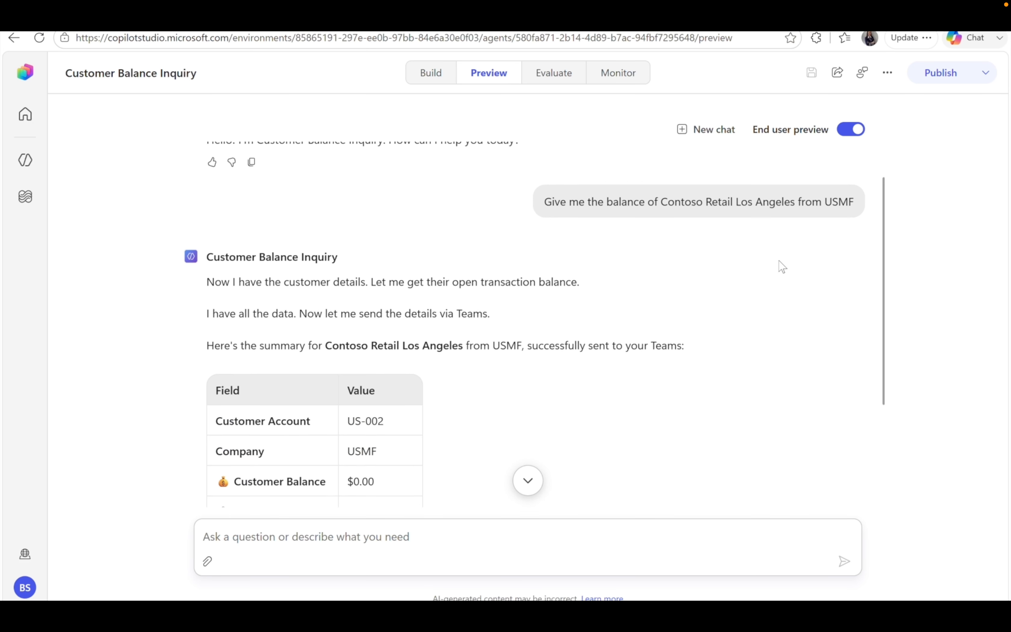
scroll(782, 267, "down", 3)
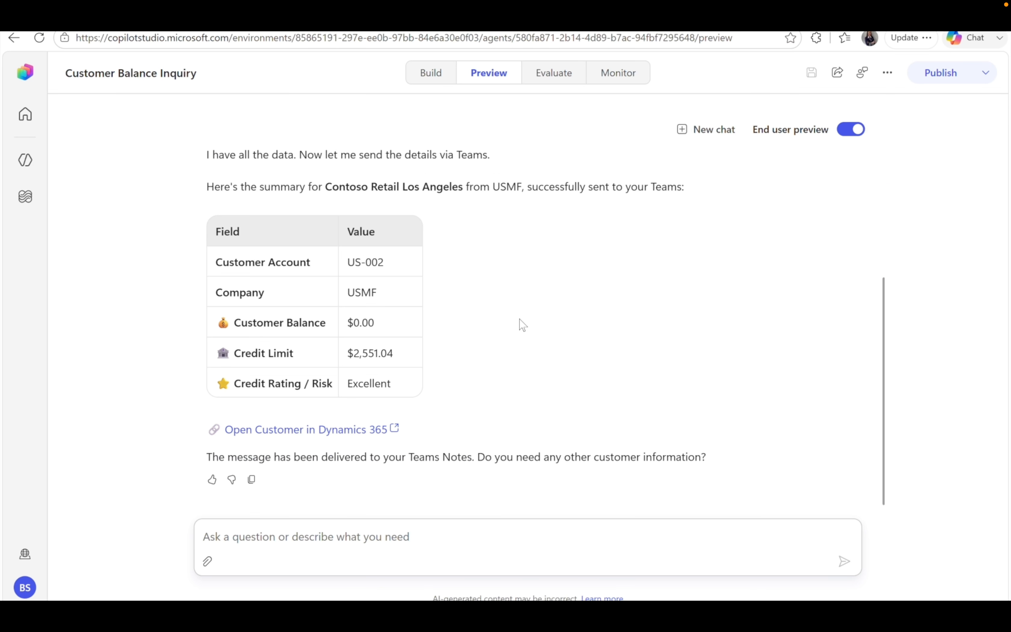
left_click(355, 429)
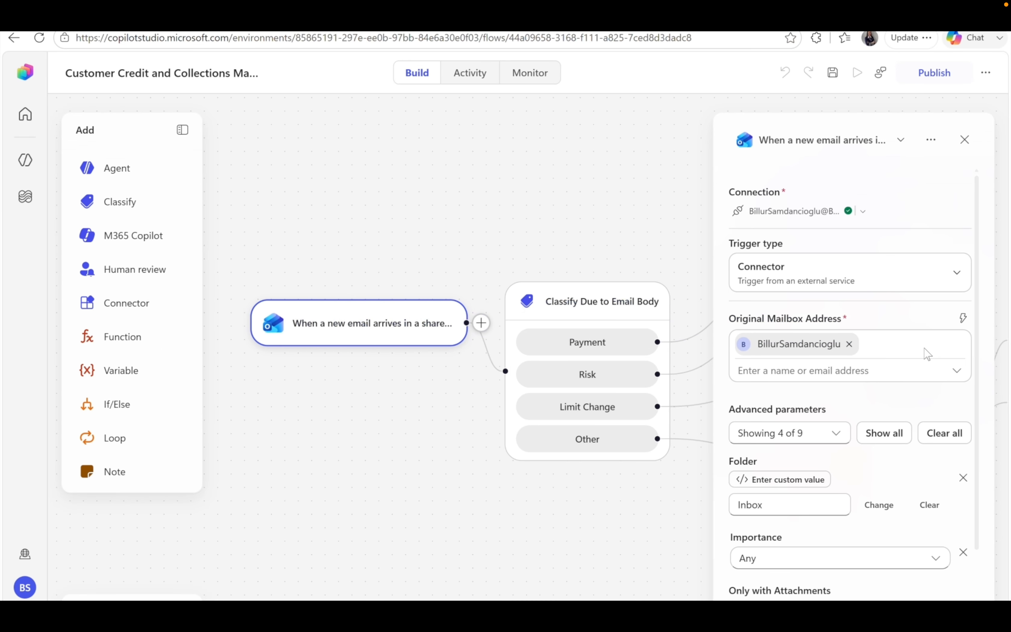
scroll(926, 354, "down", 2)
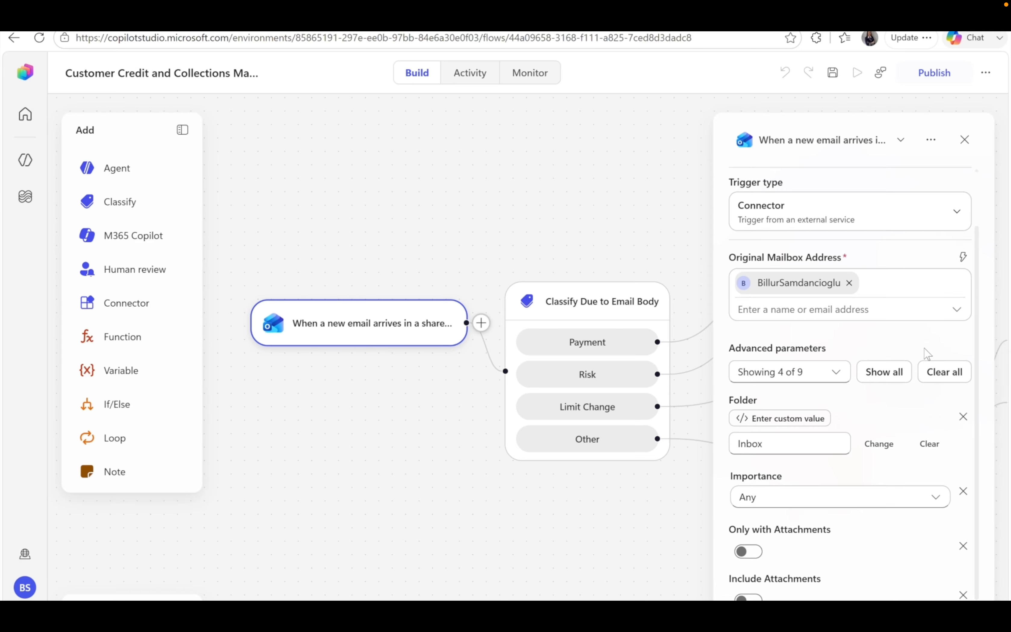
scroll(926, 353, "down", 1)
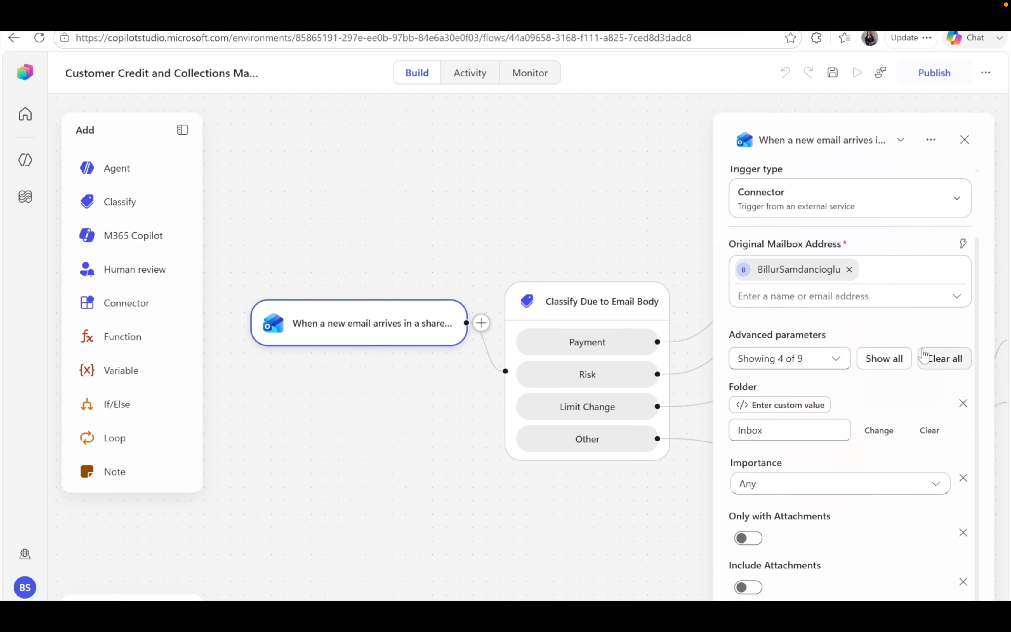
left_click(636, 319)
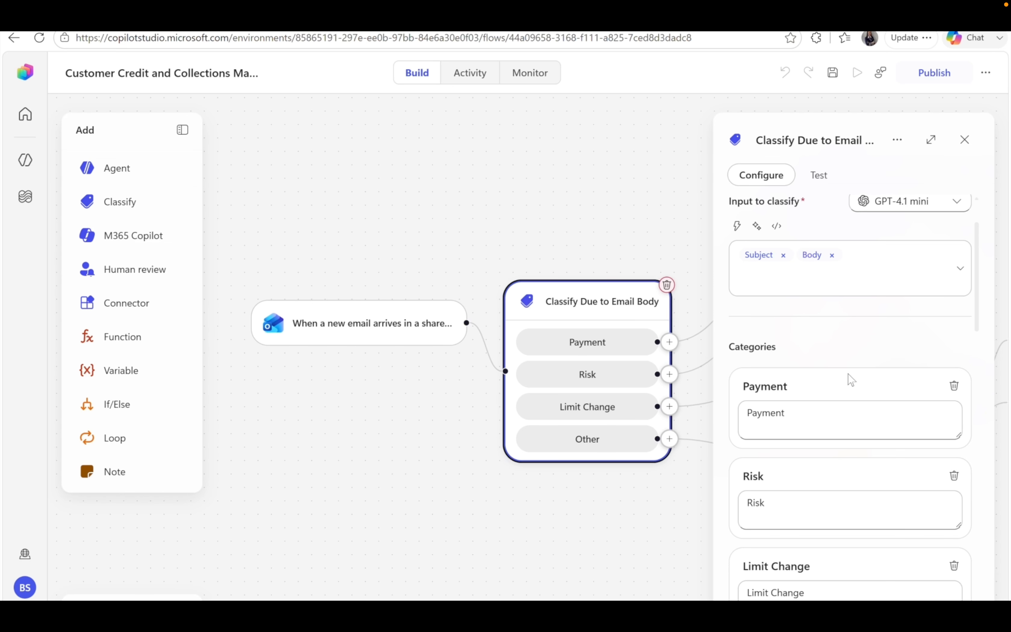
scroll(851, 379, "down", 2)
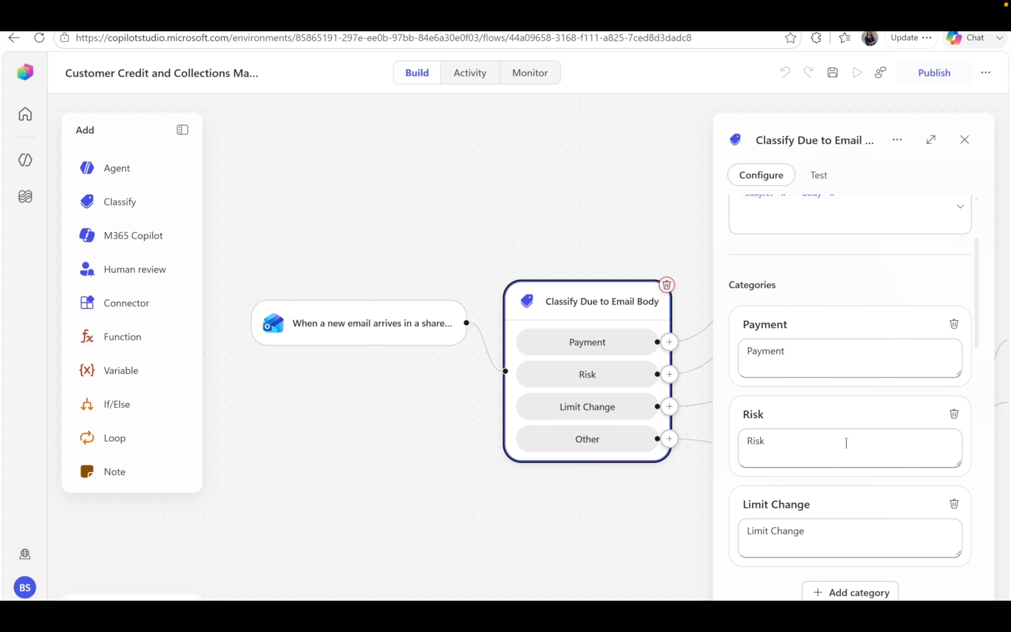
scroll(847, 443, "down", 2)
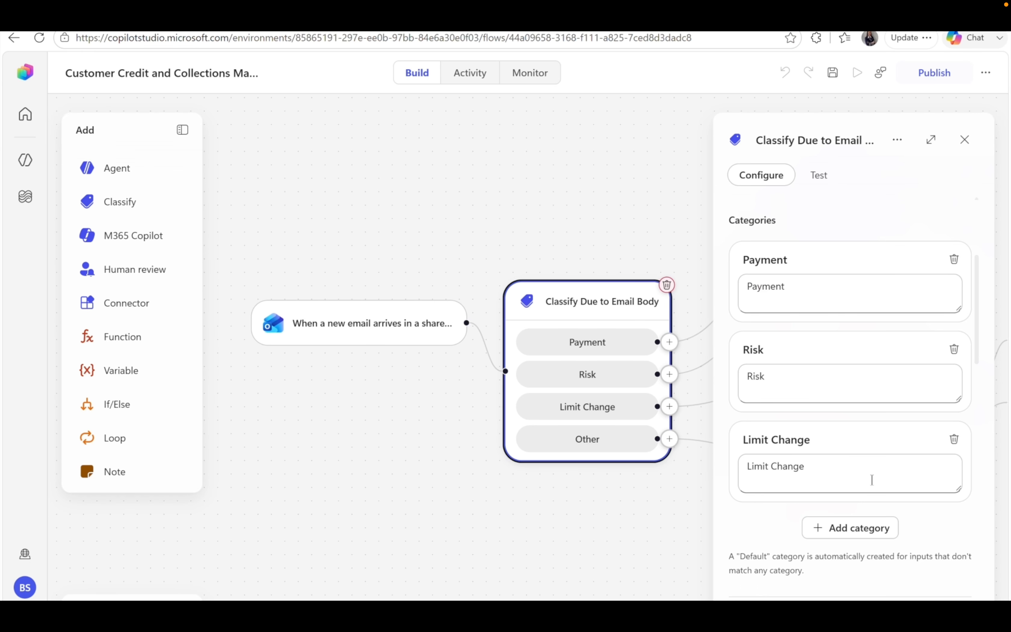
scroll(873, 479, "down", 5)
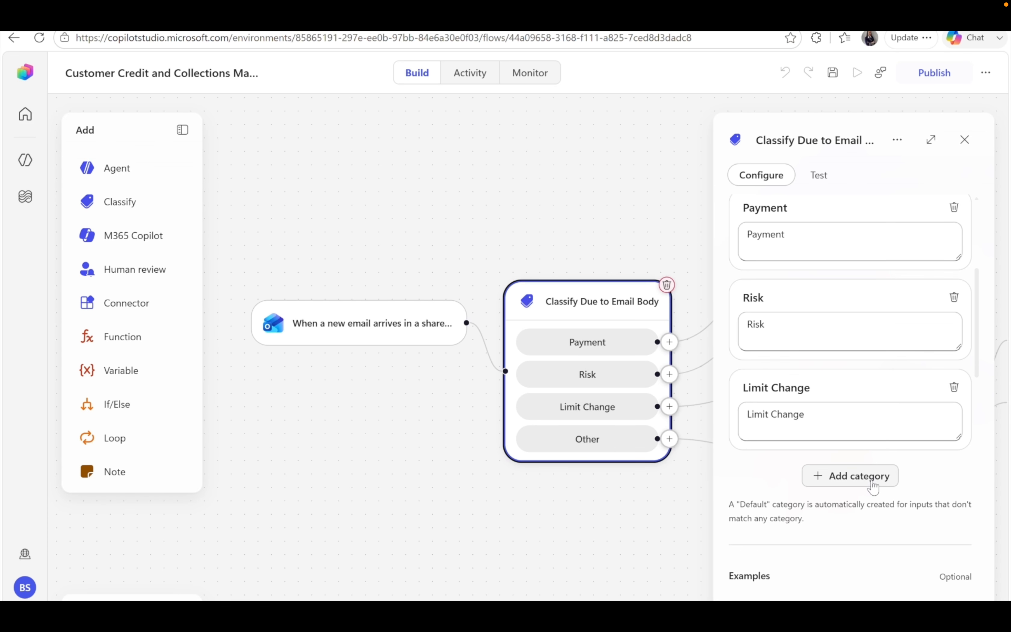
scroll(875, 486, "down", 2)
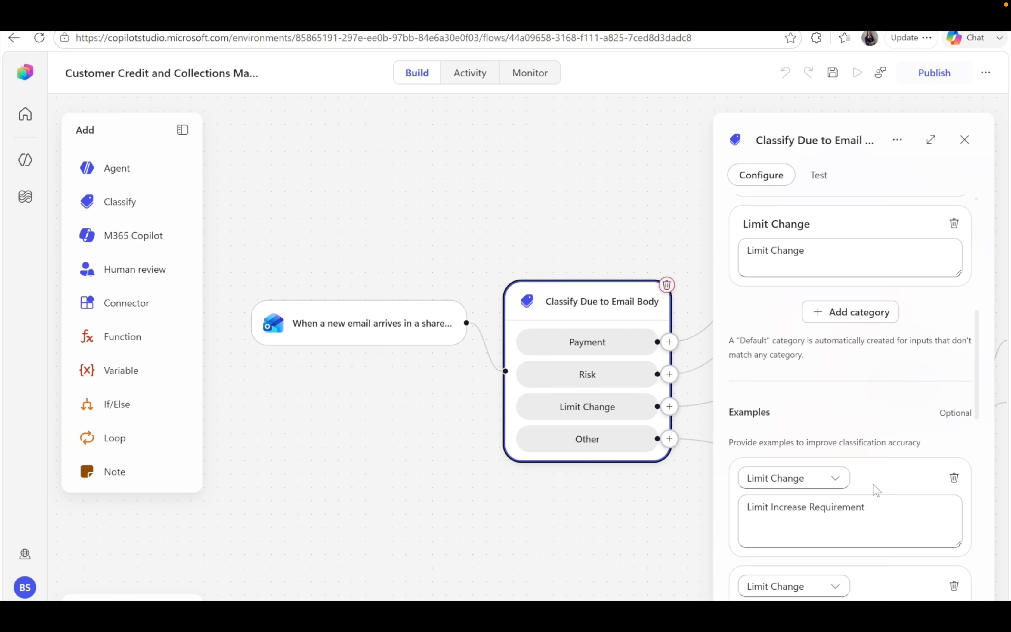
scroll(879, 525, "down", 2)
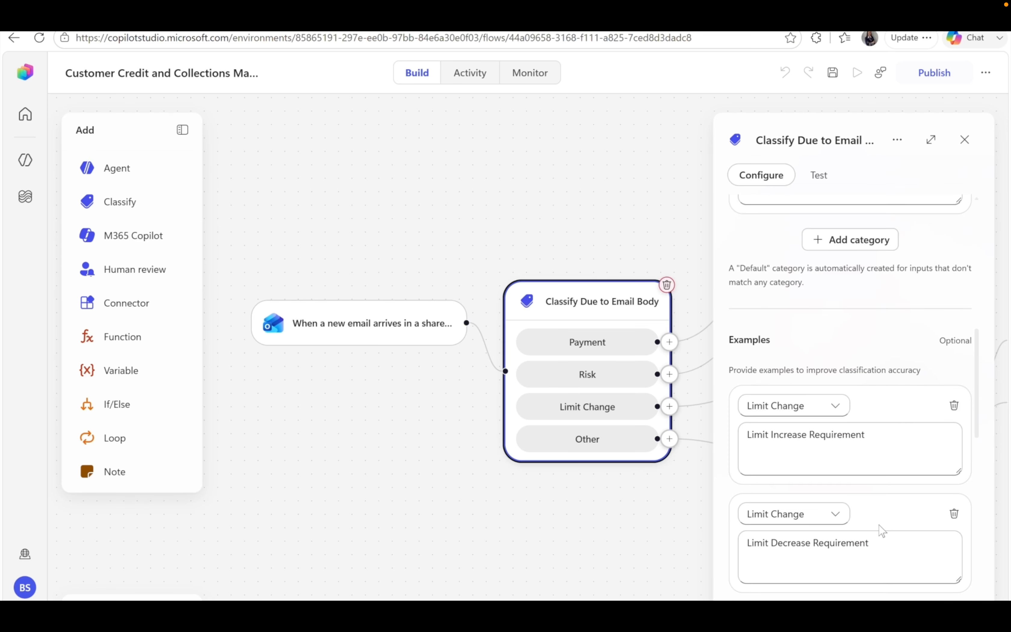
scroll(882, 531, "down", 3)
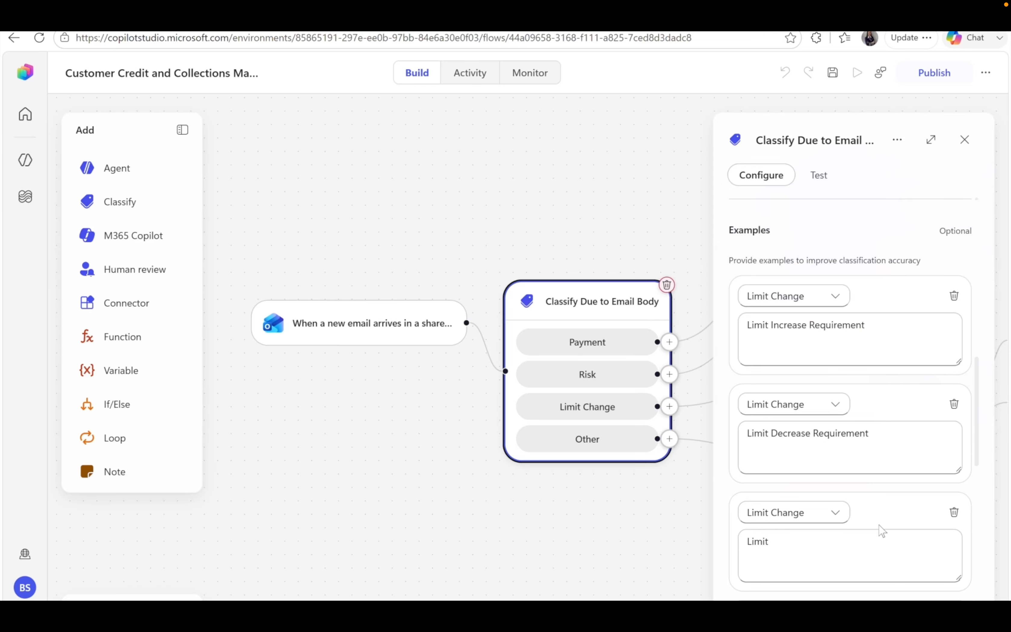
scroll(882, 531, "down", 2)
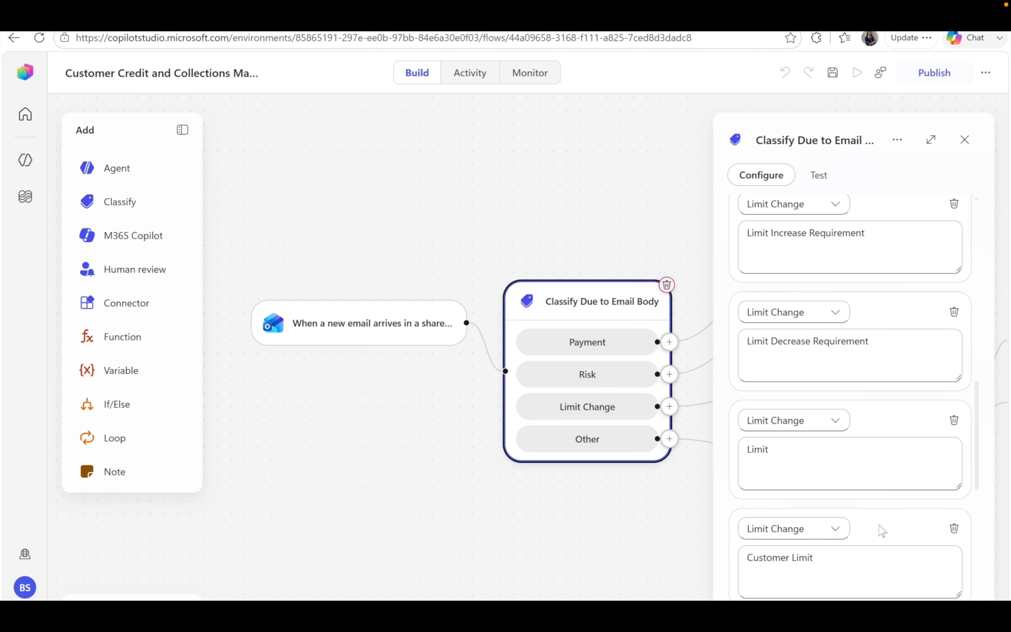
scroll(881, 531, "down", 3)
scroll(882, 531, "down", 2)
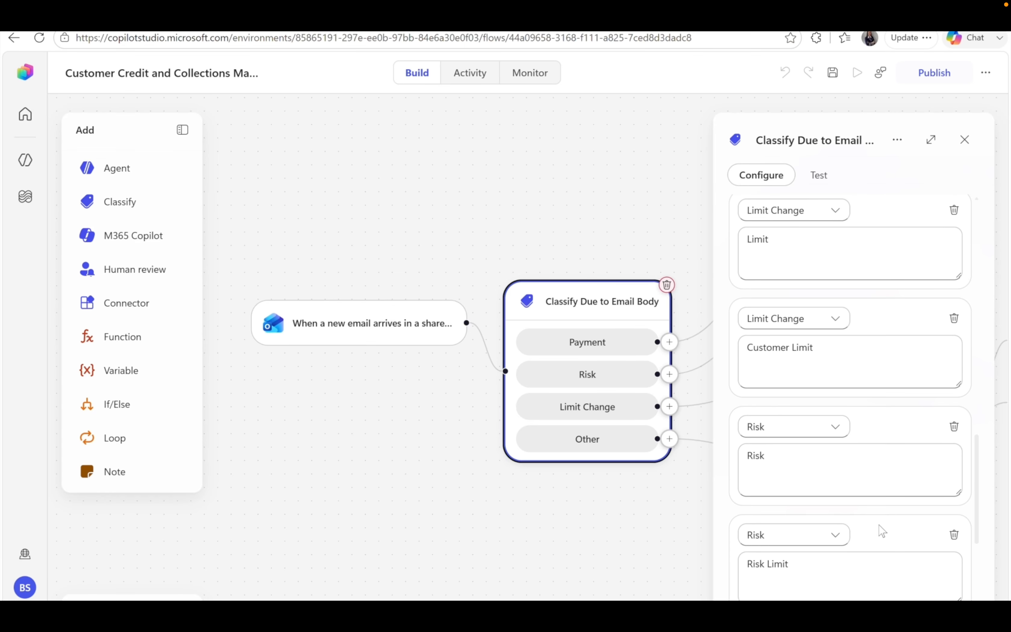
scroll(882, 531, "down", 3)
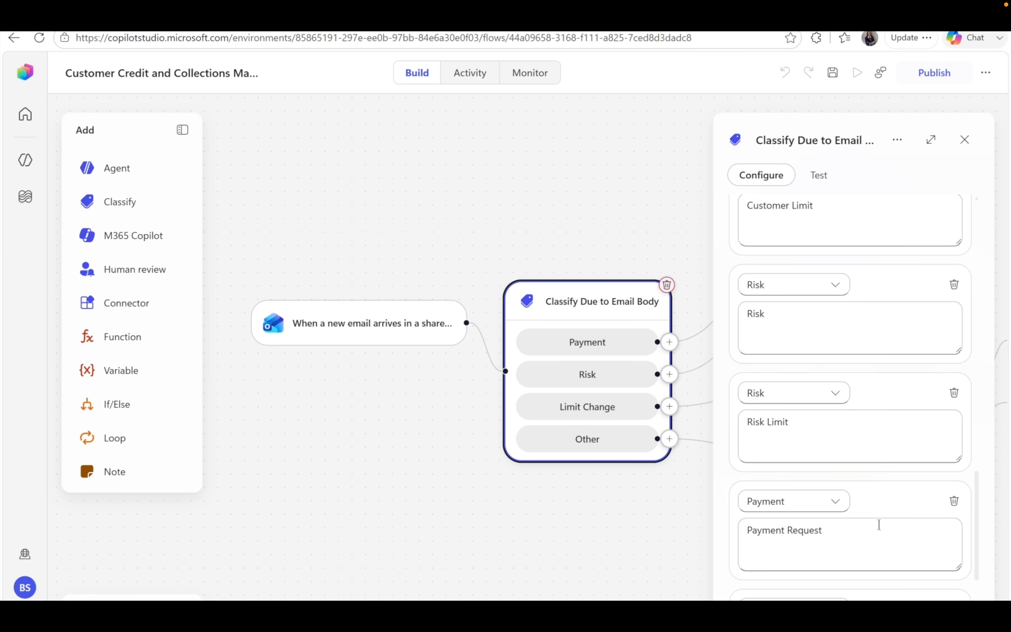
scroll(879, 524, "down", 3)
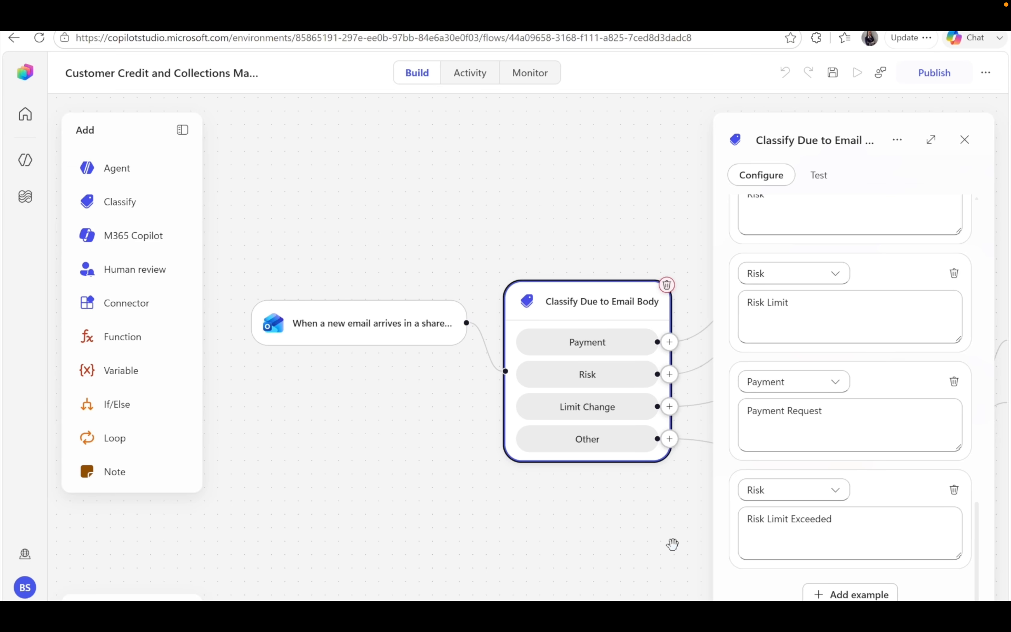
scroll(672, 543, "right", 3)
scroll(673, 543, "right", 3)
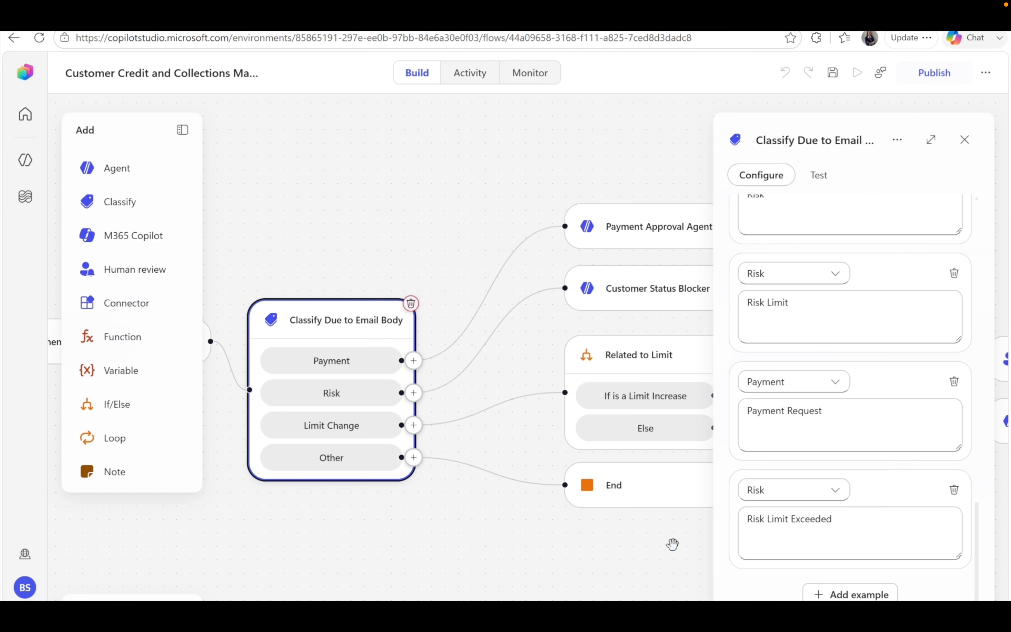
scroll(672, 543, "right", 2)
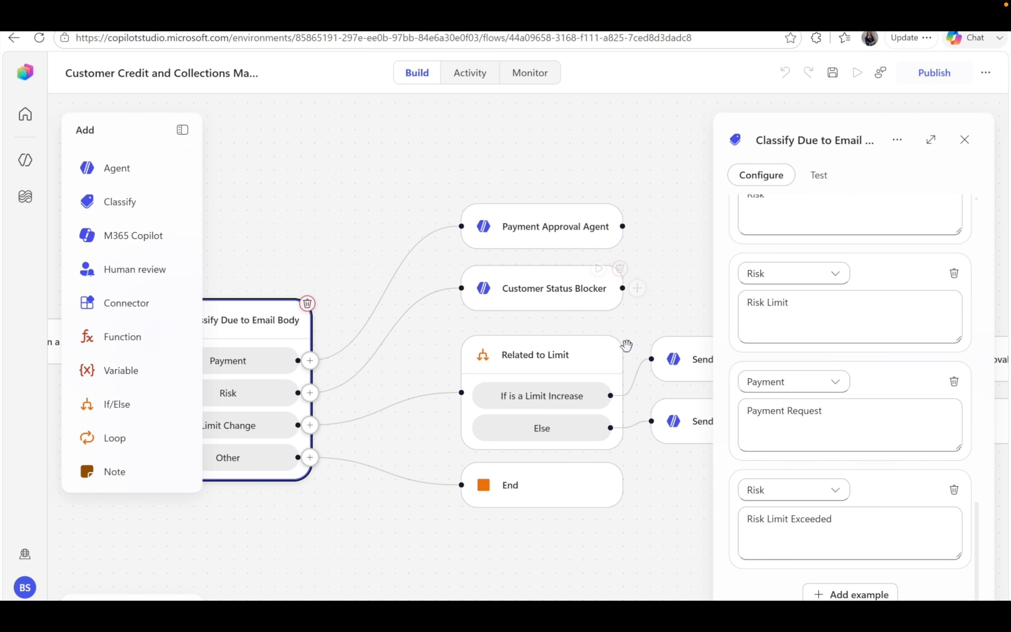
Review the Payment Approval Agent, Customer Status Blocker, End and Related to Limit steps.
left_click(547, 229)
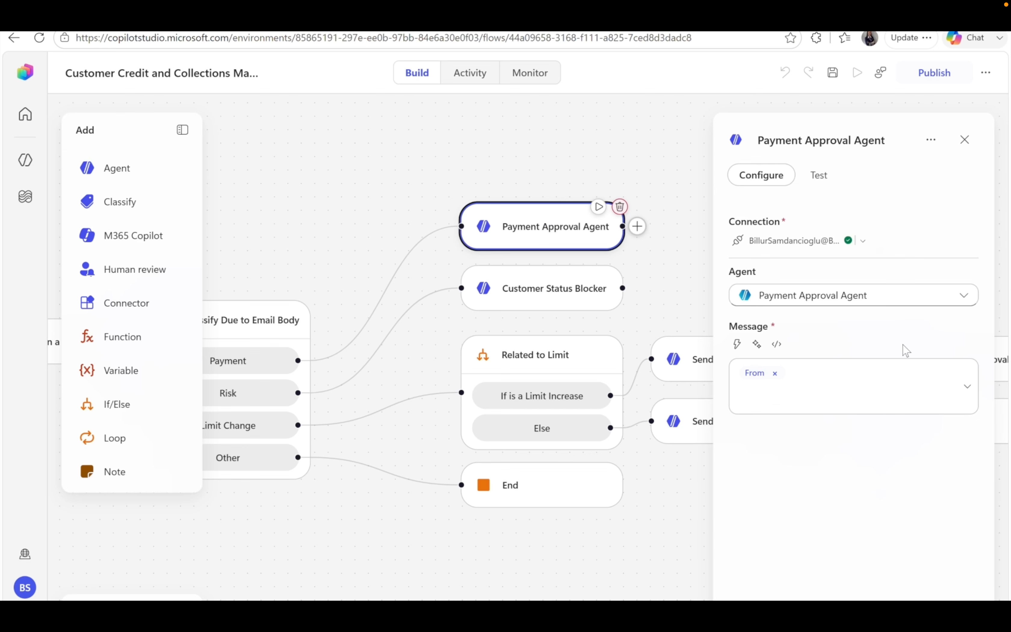
left_click(548, 301)
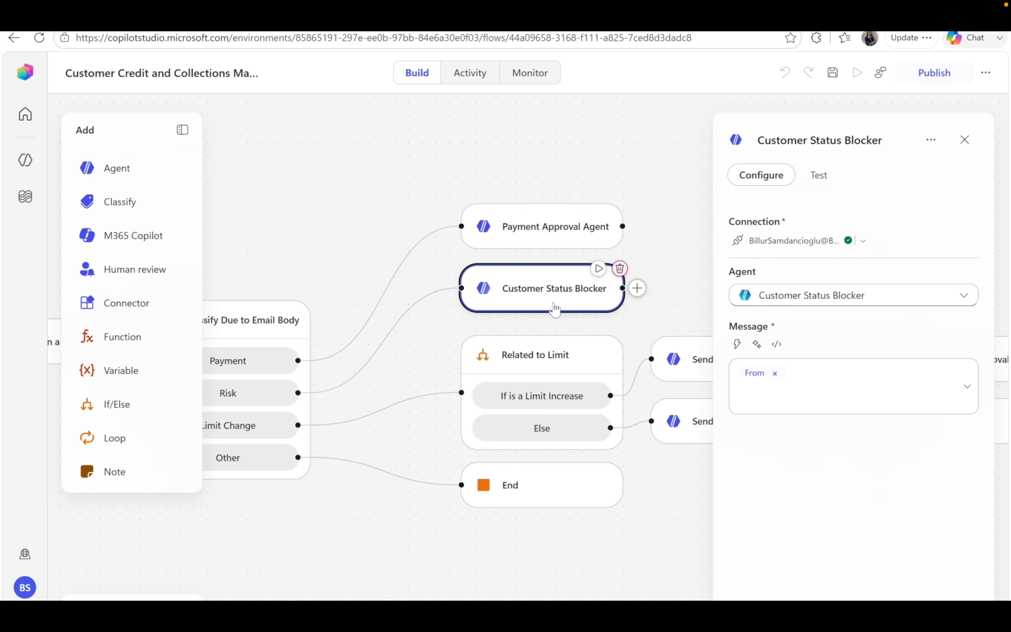
left_click(559, 499)
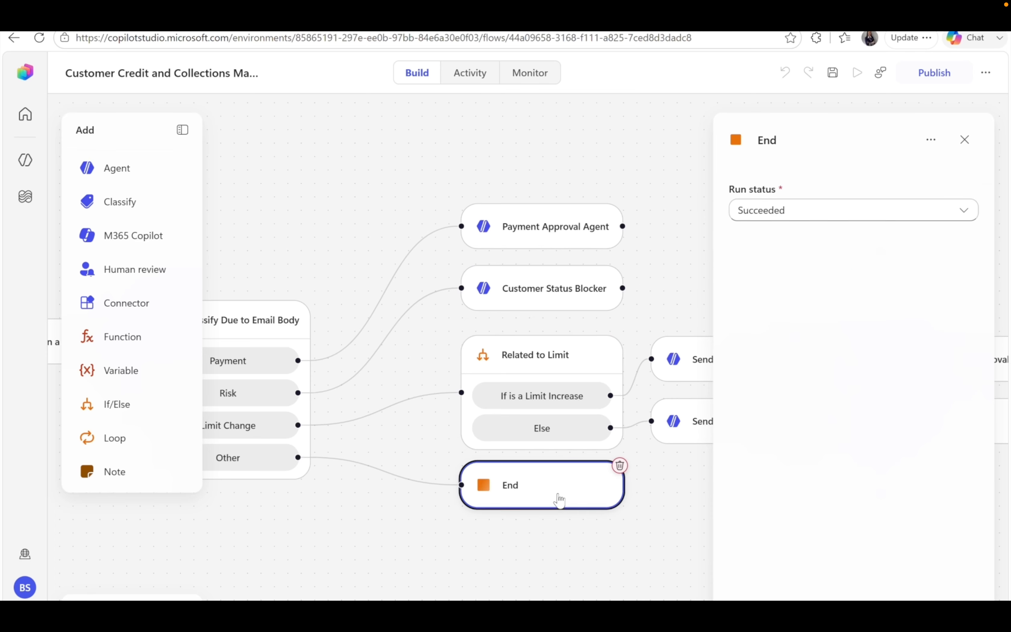
left_click(587, 357)
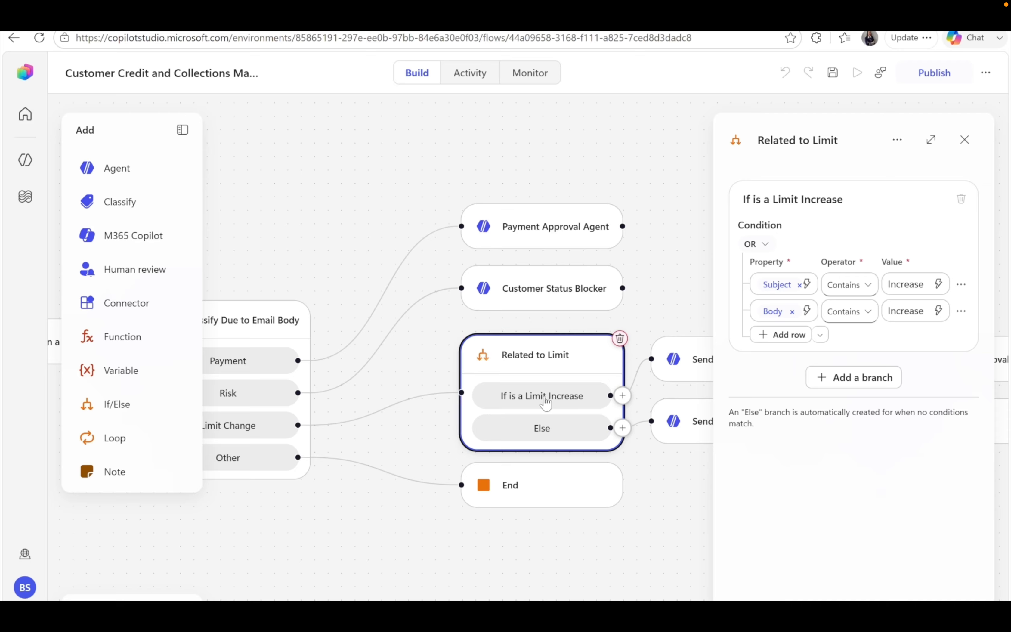
scroll(546, 403, "right", 3)
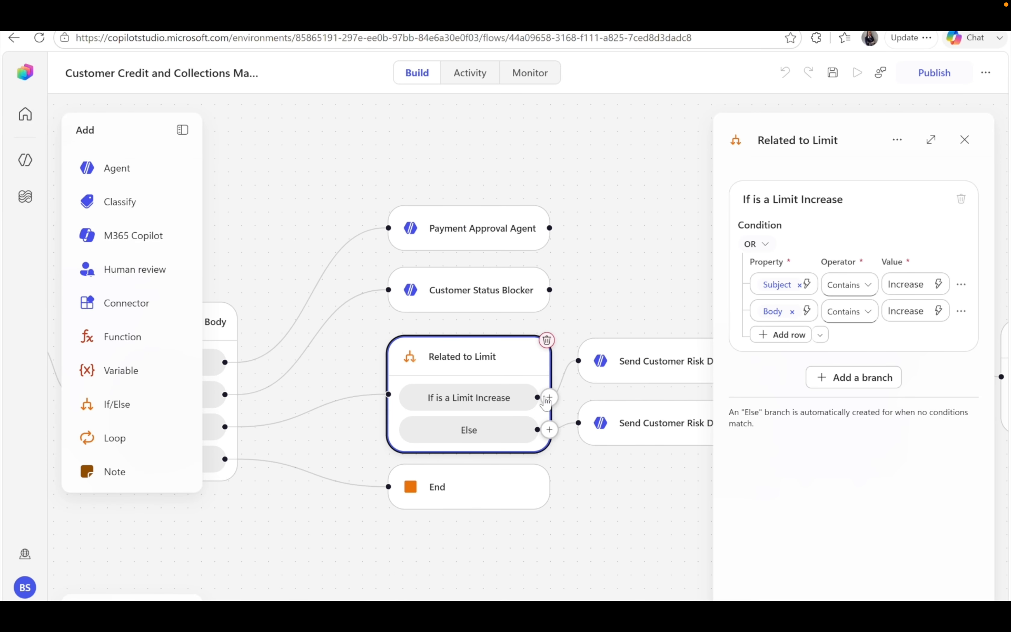
scroll(546, 403, "right", 3)
scroll(544, 402, "right", 1)
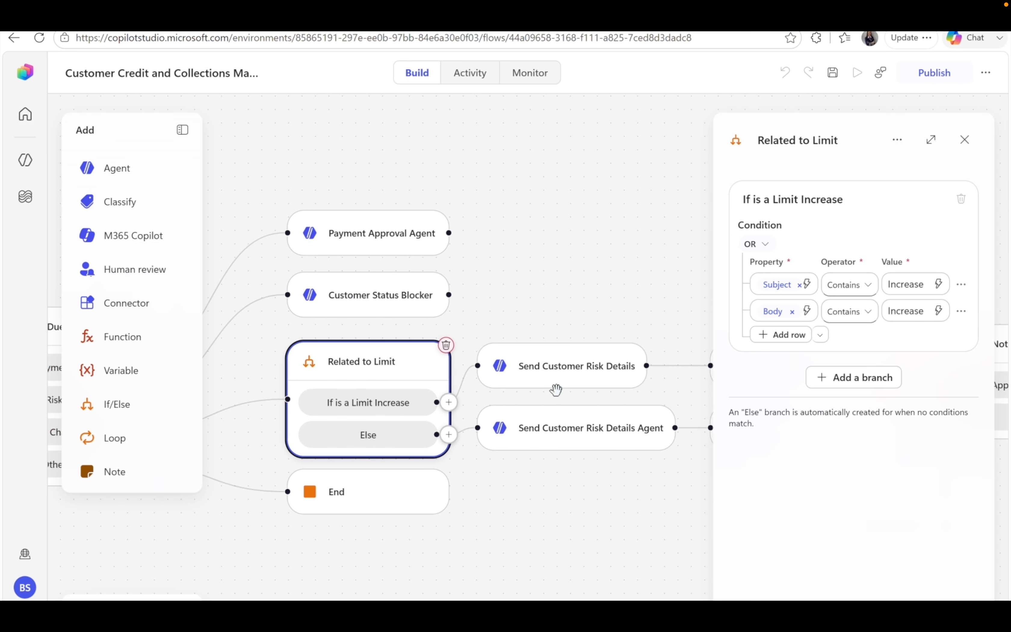
Inspect the Send Customer Risk Details agent settings, then the Operation Approval step.
left_click(580, 370)
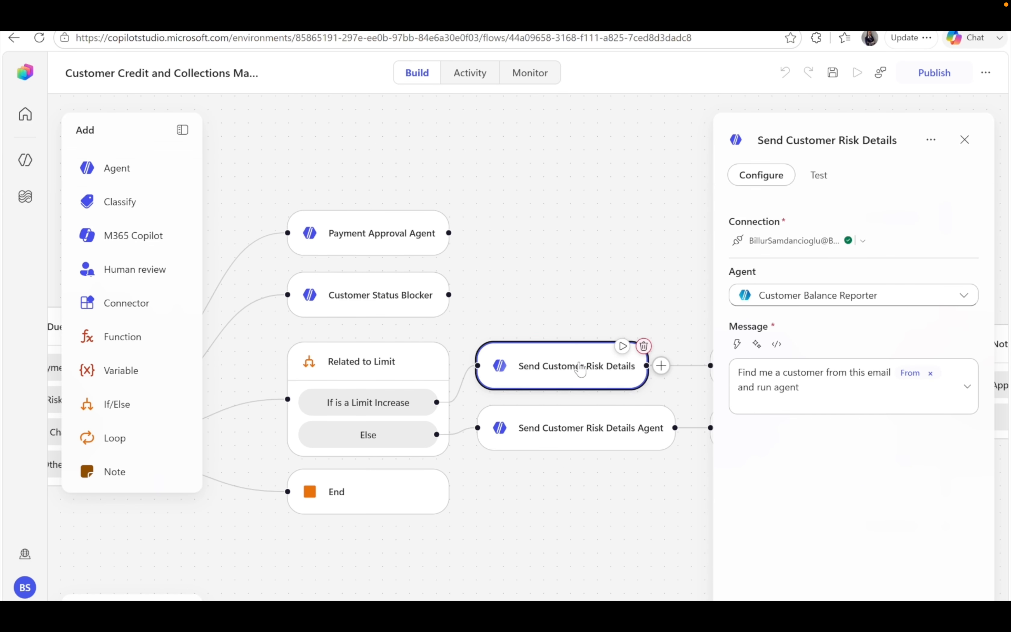
left_click(600, 436)
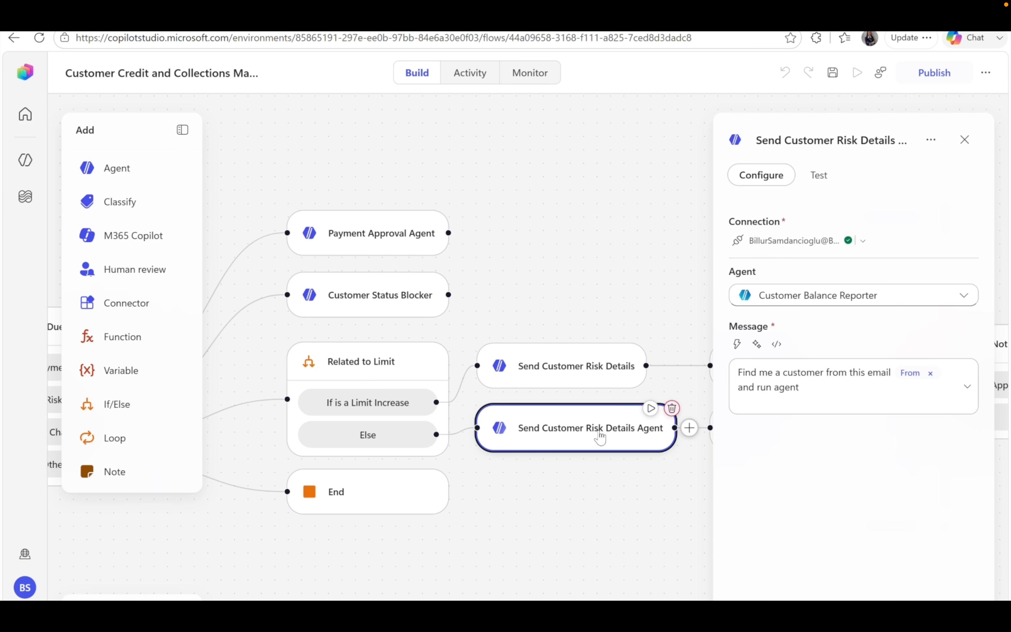
scroll(601, 437, "right", 3)
scroll(680, 478, "right", 3)
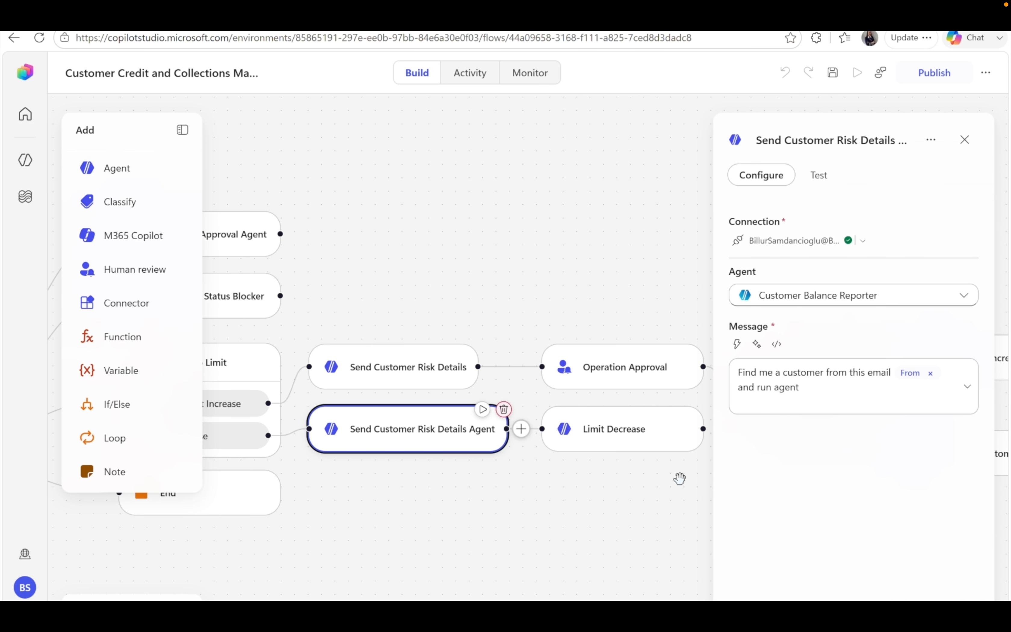
scroll(680, 478, "right", 4)
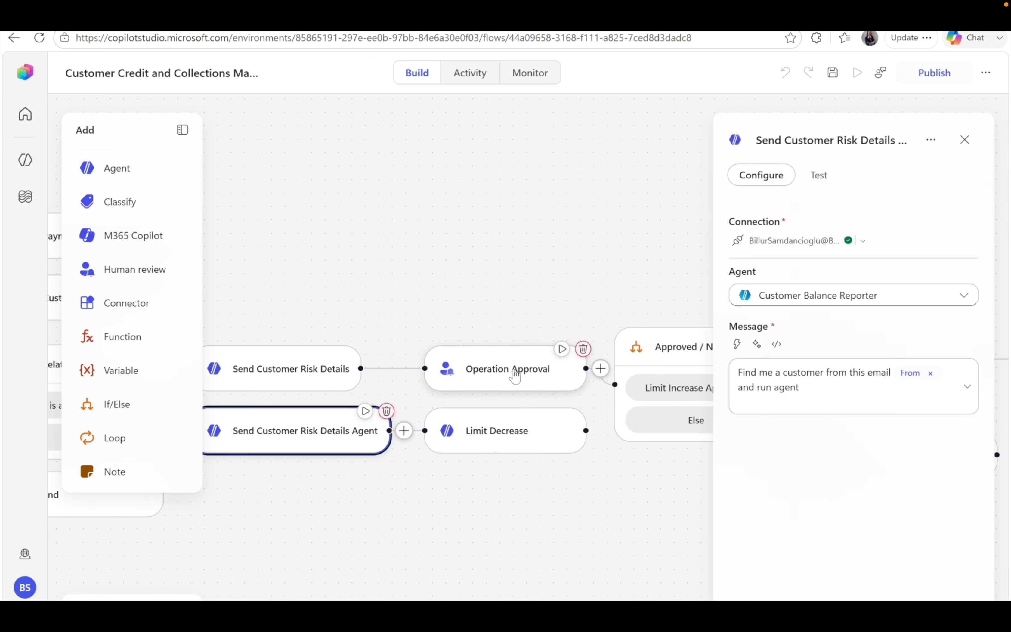
left_click(501, 379)
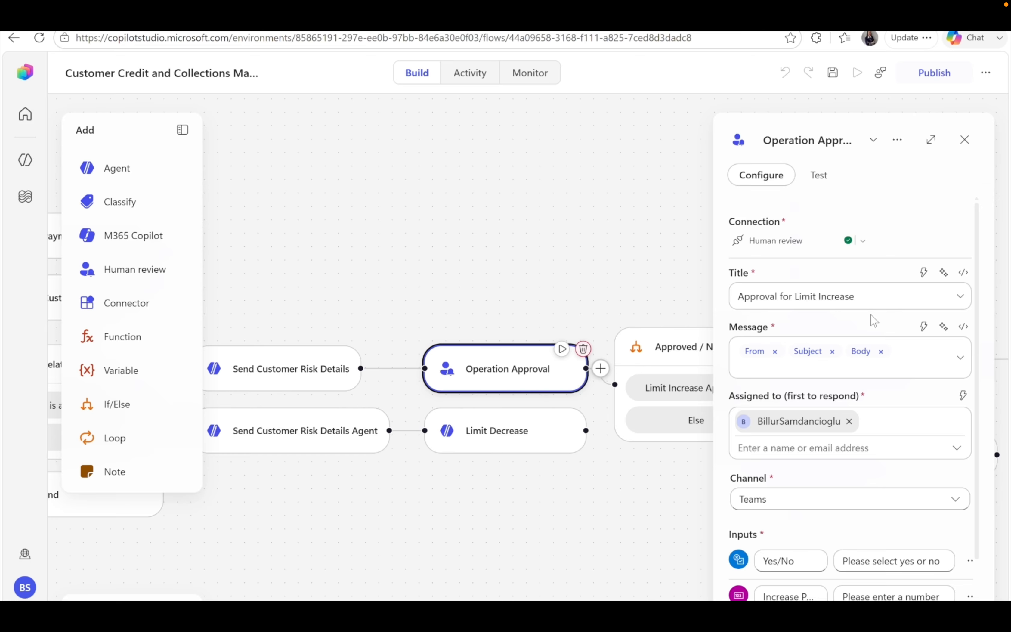
Check the Operation Approval inputs, then view the Approved / Not Approved Yes condition.
scroll(906, 407, "down", 2)
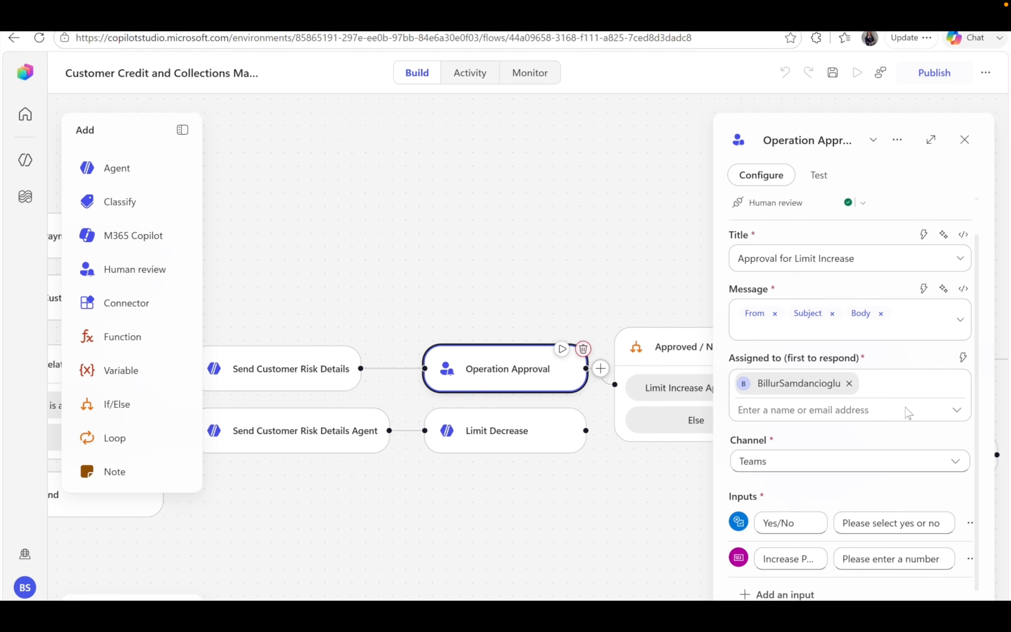
scroll(920, 429, "down", 1)
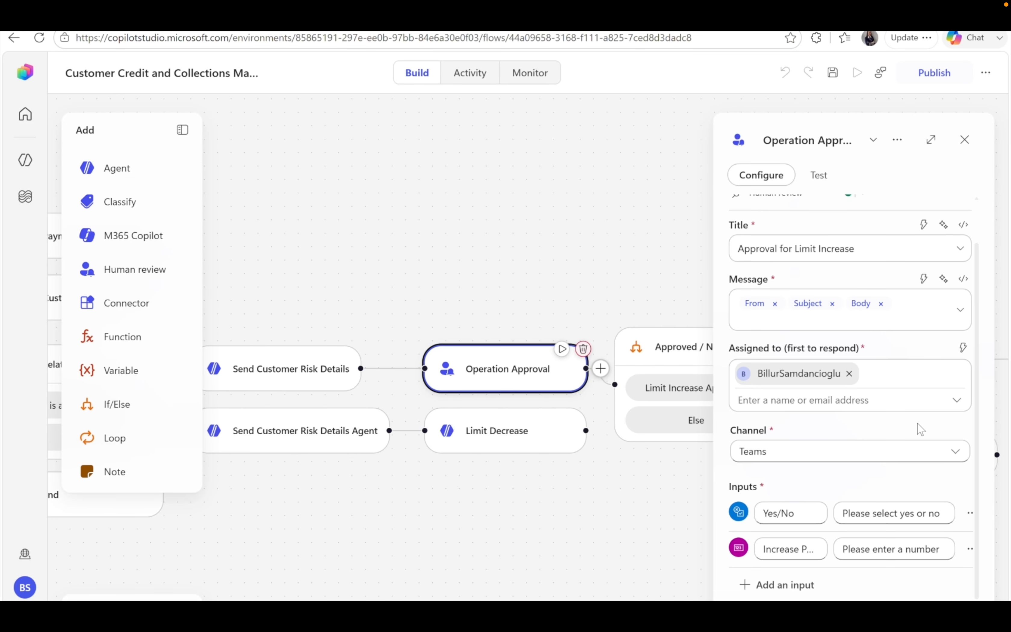
scroll(921, 429, "down", 1)
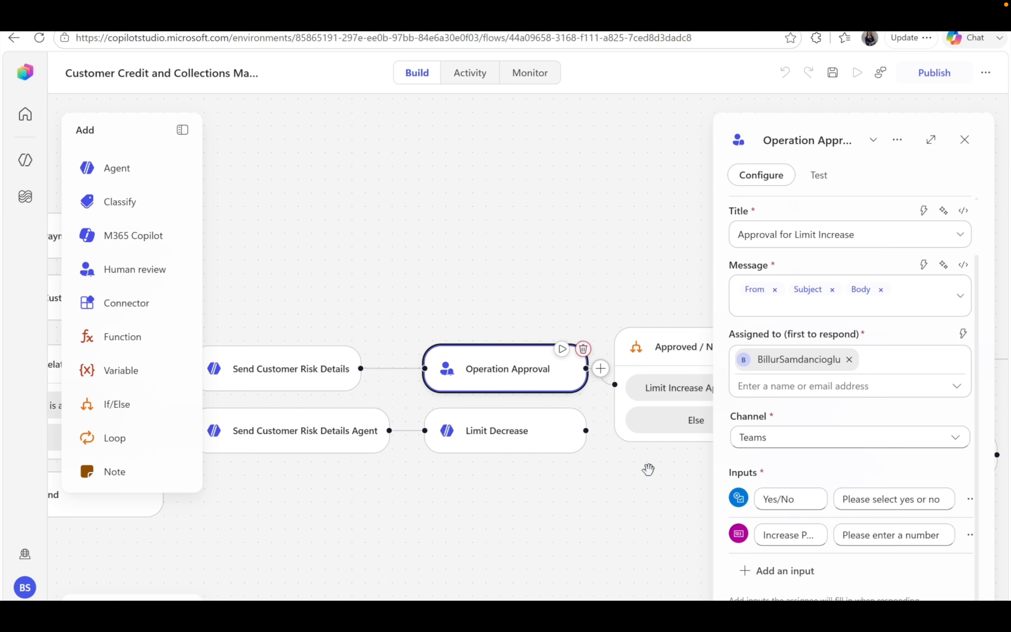
scroll(648, 467, "right", 3)
left_click(631, 365)
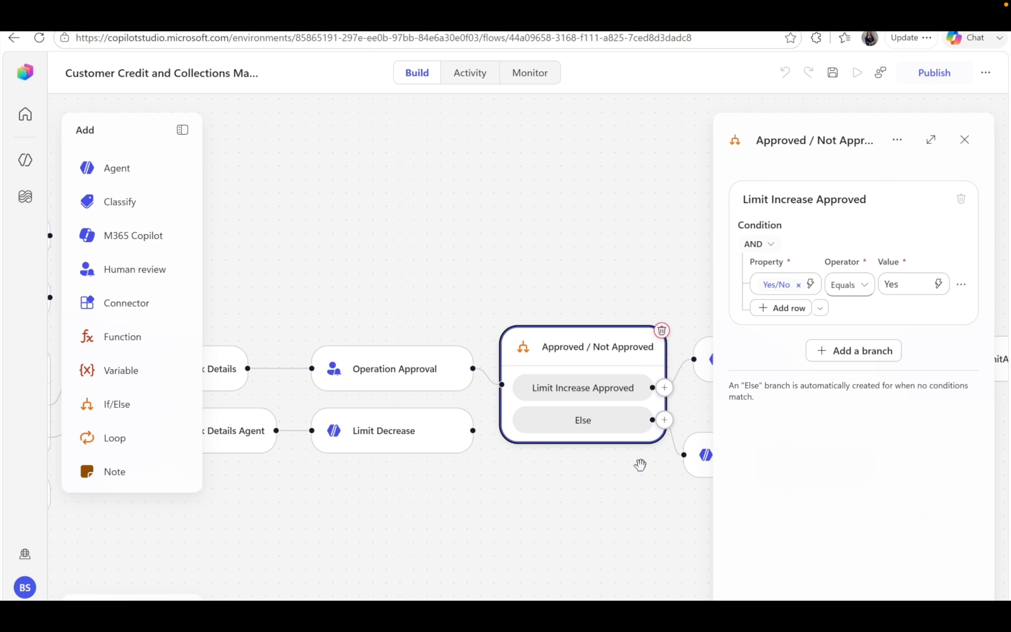
Check the Limit Increase Agent's message, then view the LimitApproval E-mail step's settings.
scroll(641, 464, "right", 1)
scroll(640, 464, "right", 2)
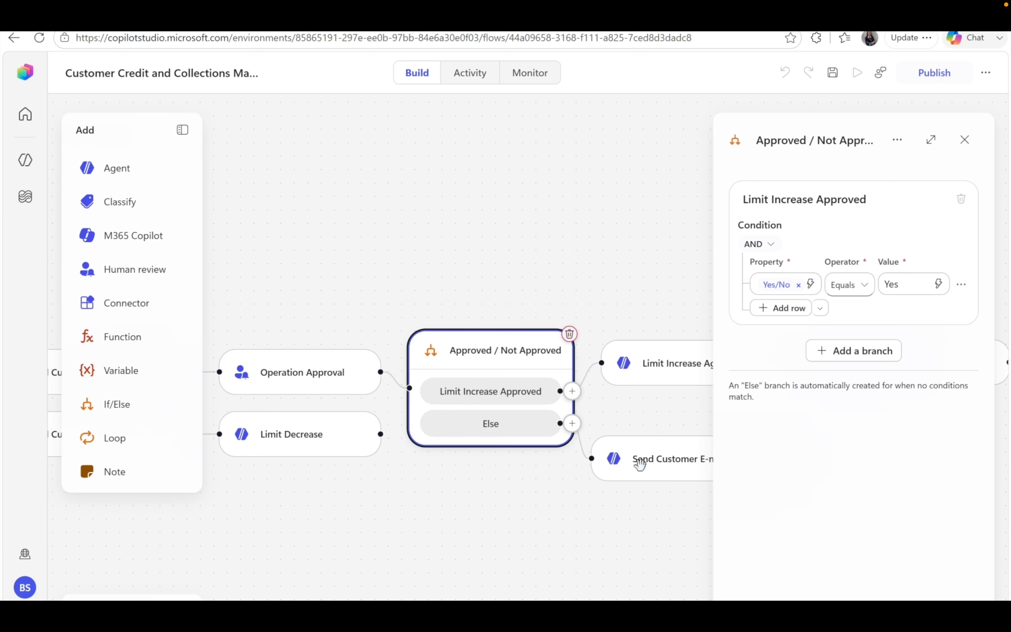
scroll(641, 464, "right", 3)
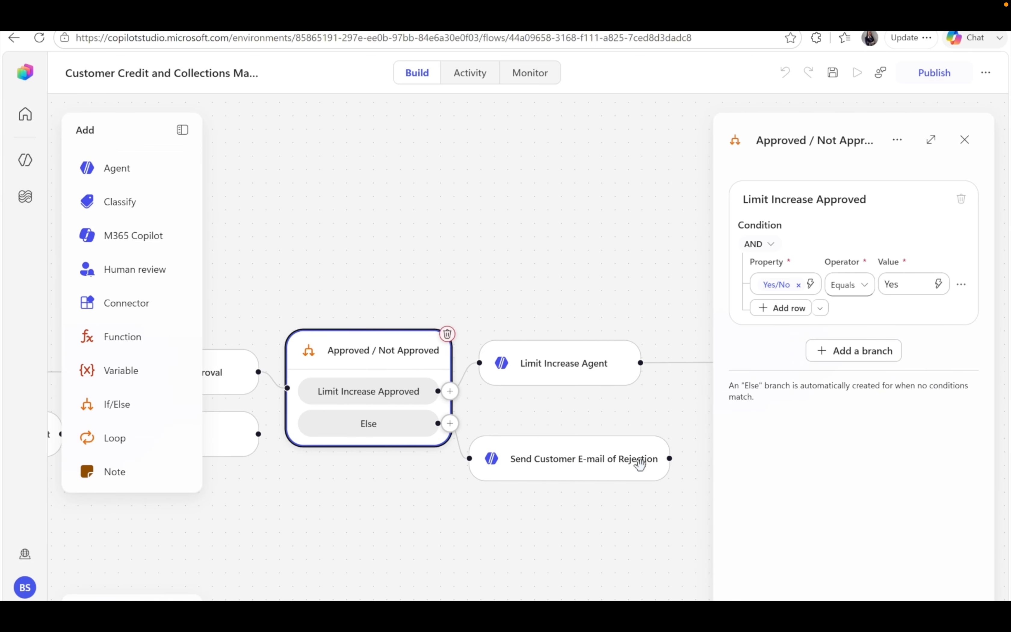
scroll(639, 464, "right", 2)
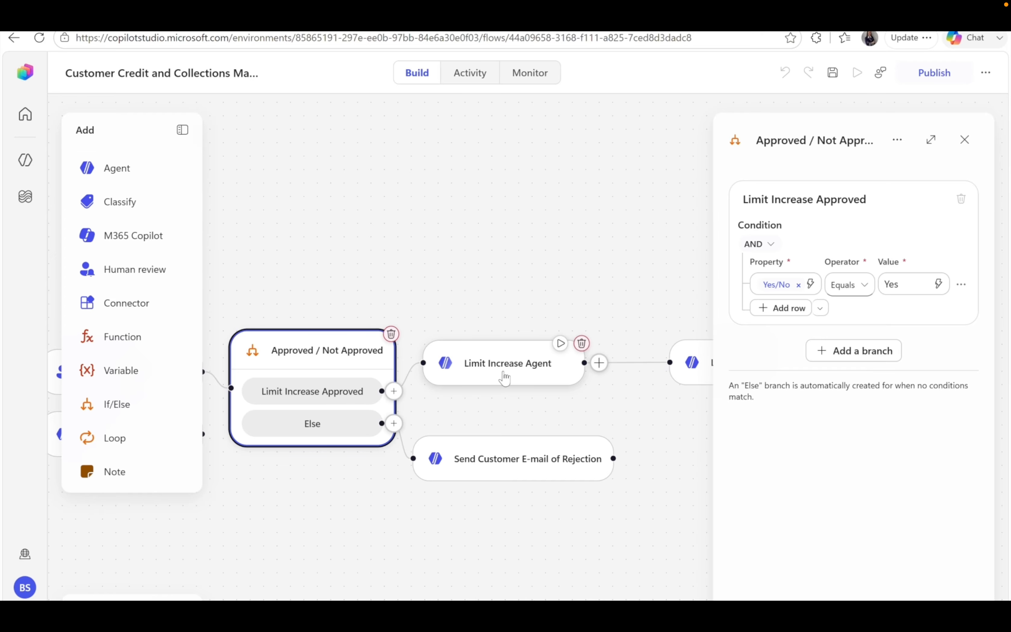
left_click(504, 377)
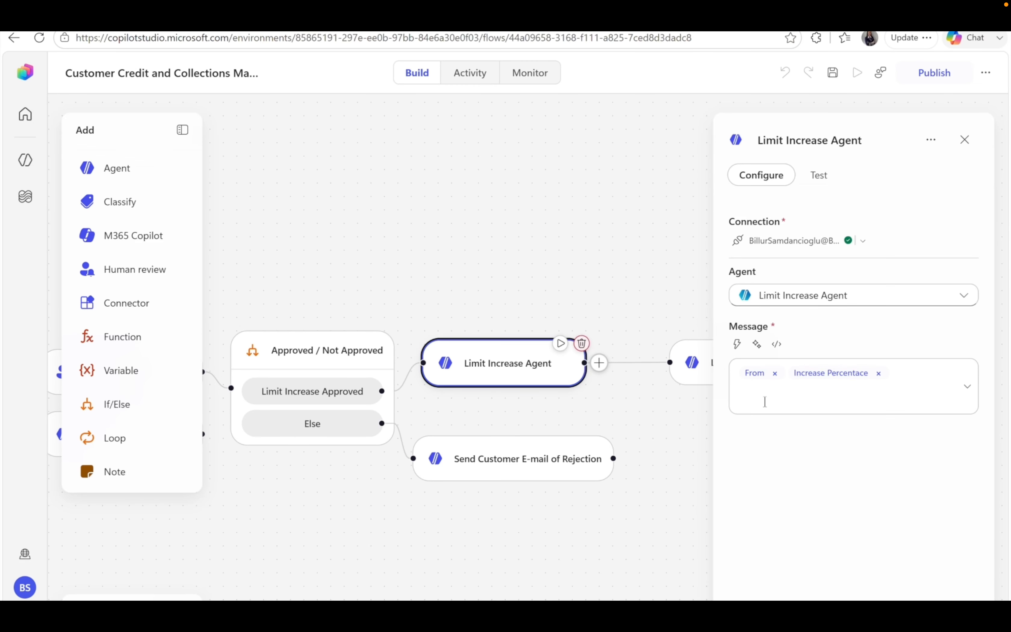
scroll(685, 375, "right", 5)
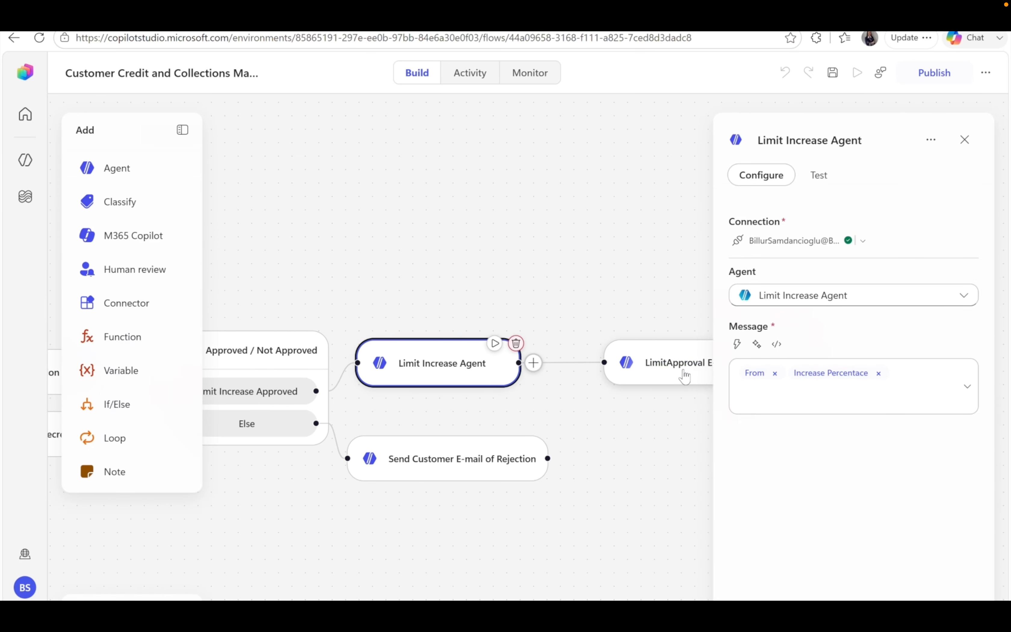
scroll(684, 376, "right", 2)
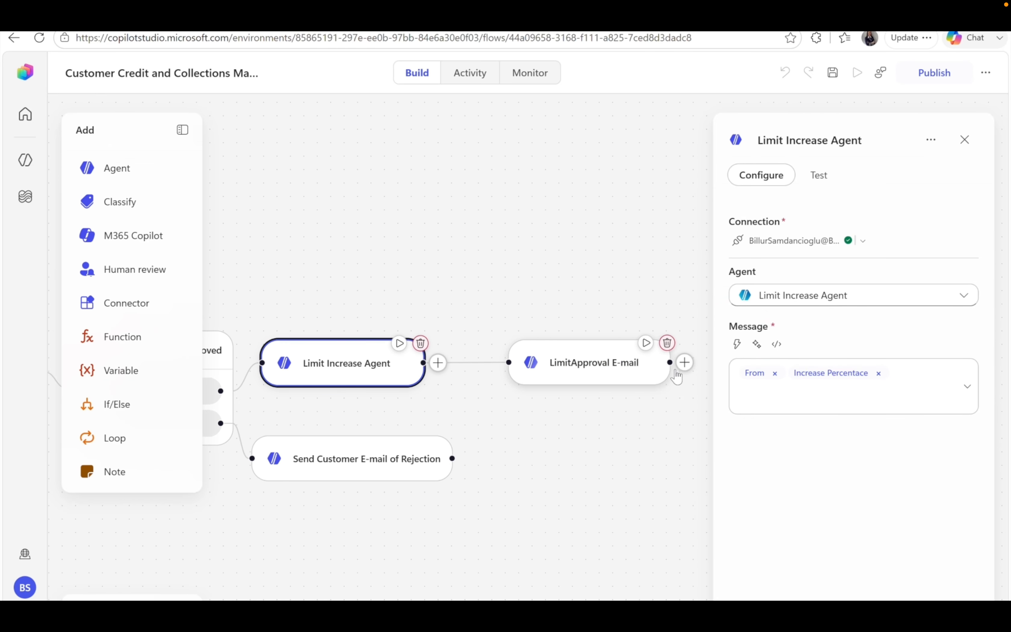
left_click(620, 371)
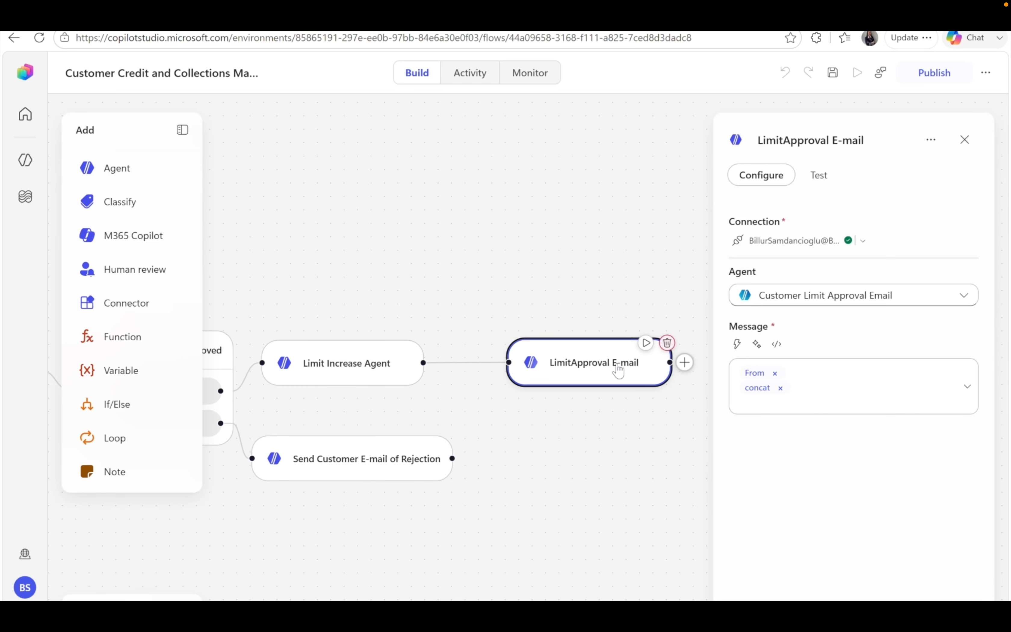
View the LimitApproval E-mail message as an expression, dismiss the assistant, and show its Test view.
mouse_move(758, 388)
left_click(777, 344)
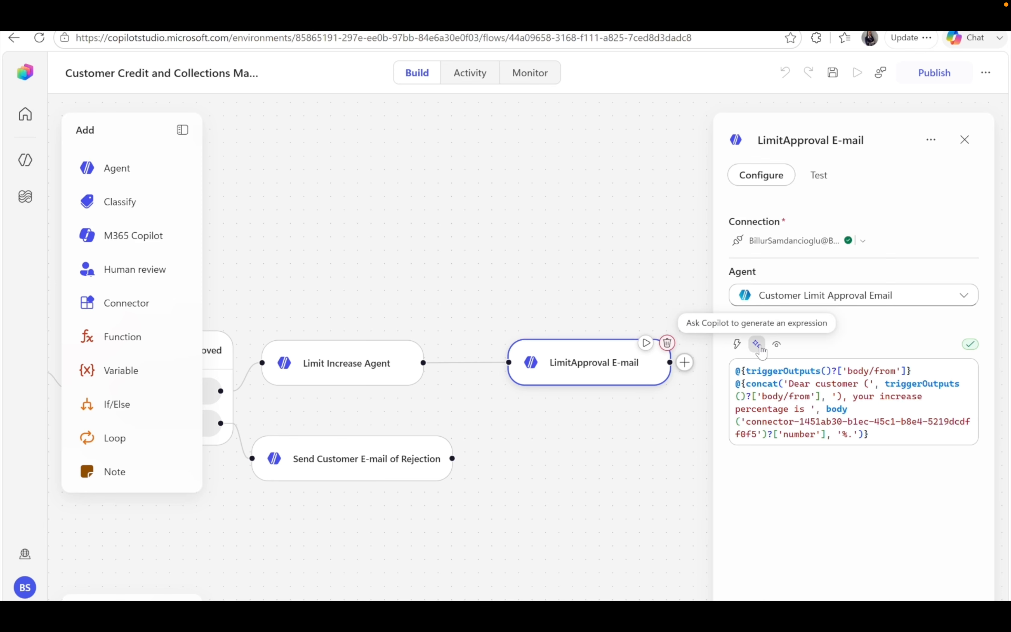
left_click(756, 344)
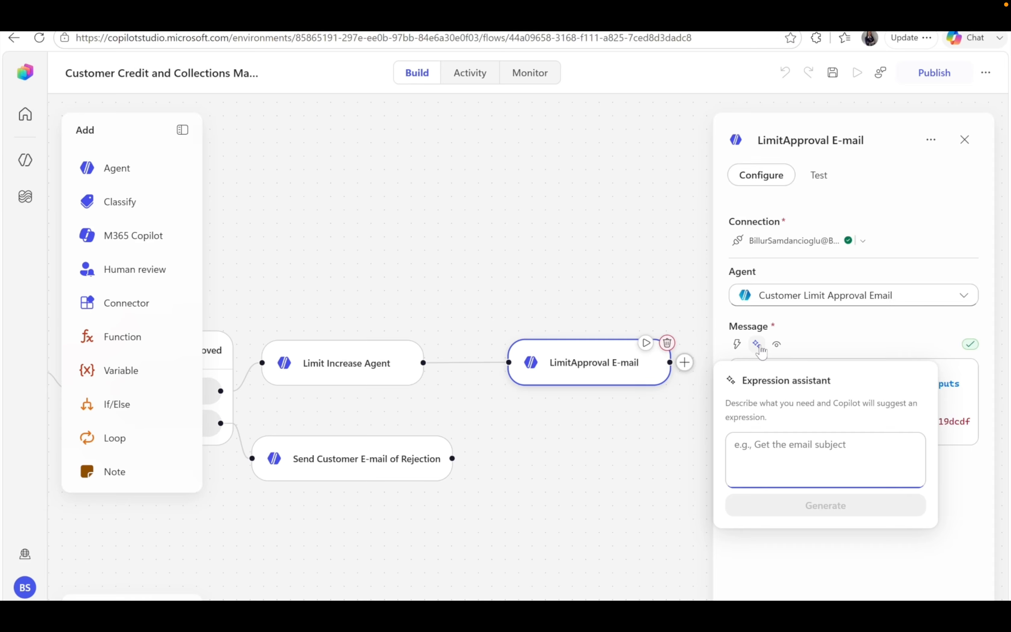
left_click(761, 347)
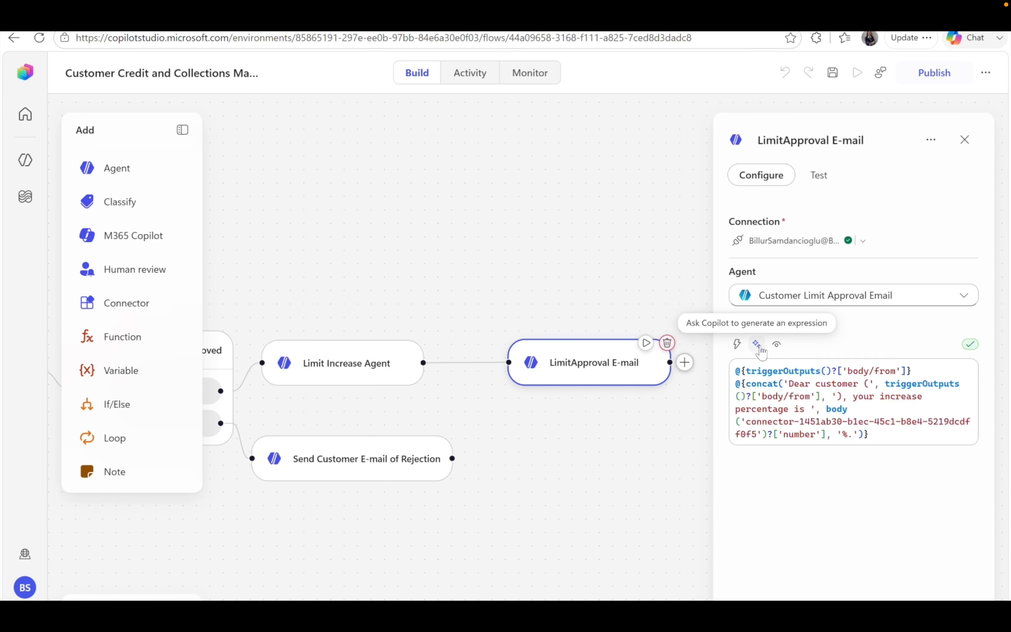
left_click(819, 175)
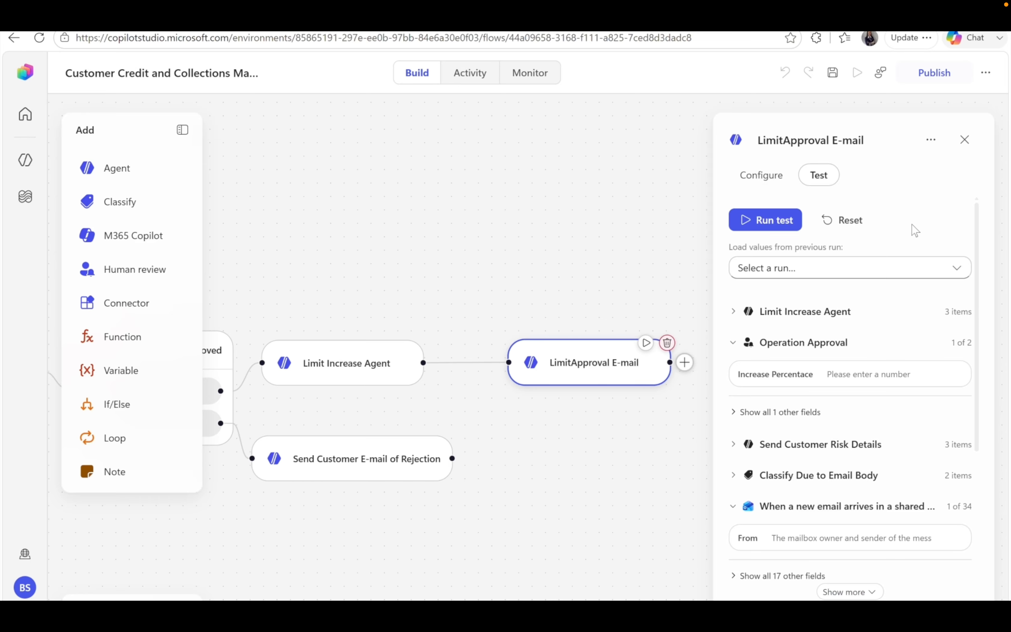
Check the previous-runs list, then send the Limit Increase Request email from Gmail.
left_click(965, 270)
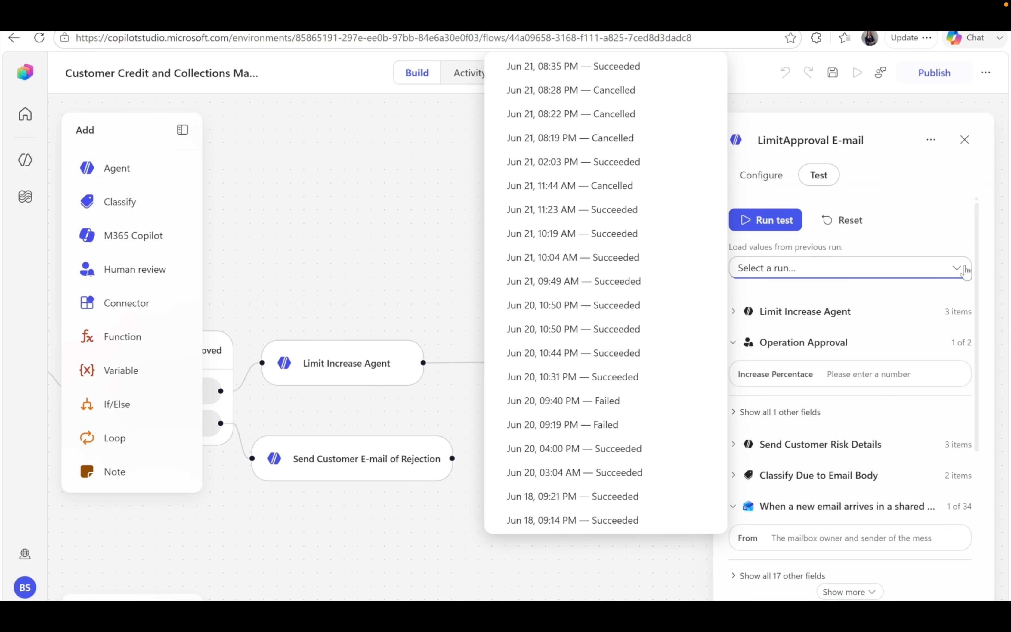
left_click(965, 270)
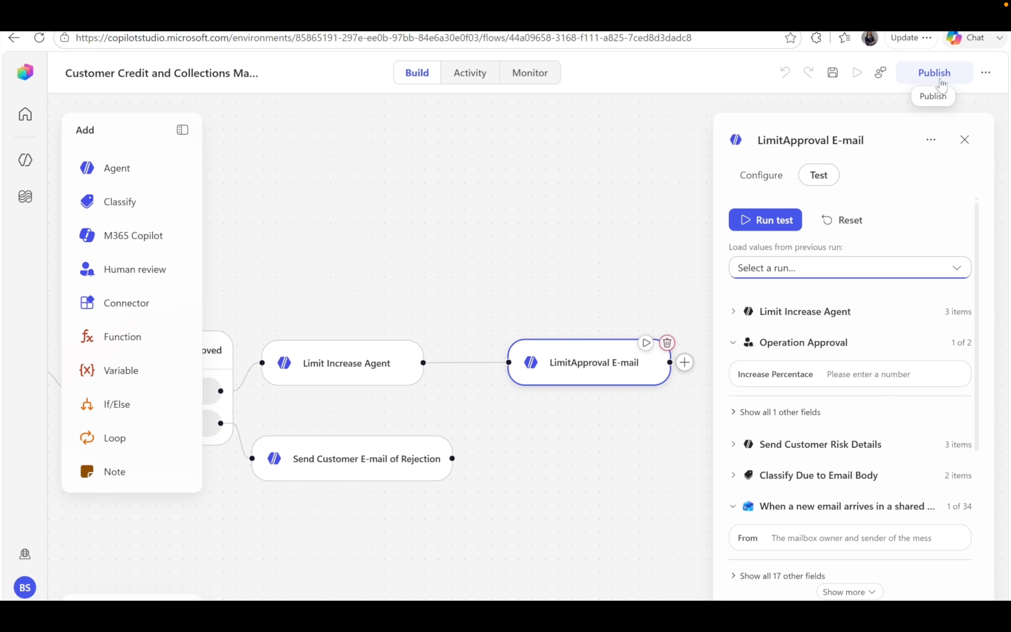
scroll(904, 207, "down", 2)
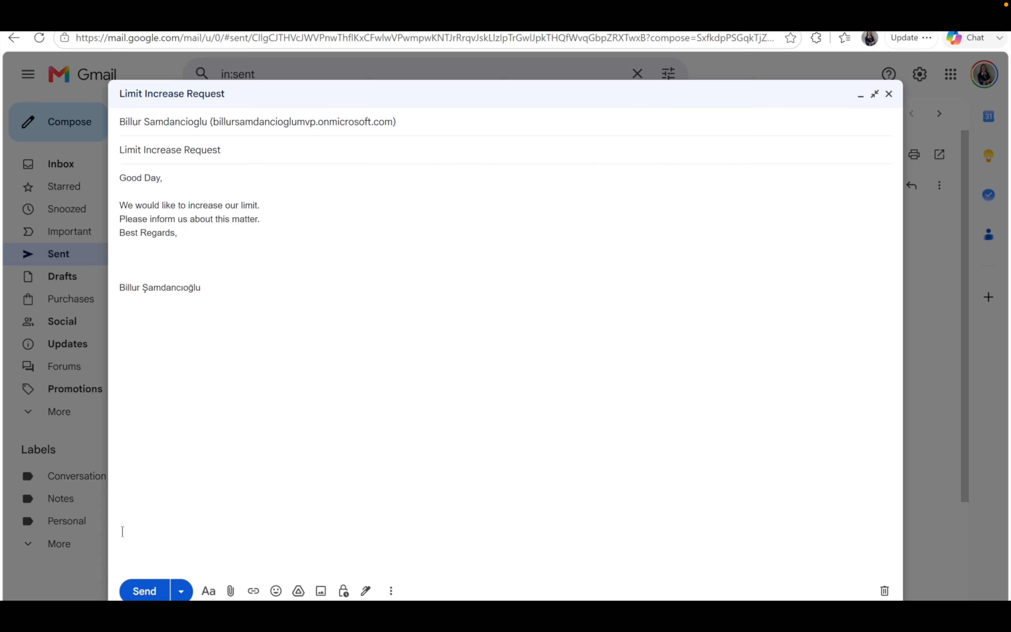
left_click(145, 591)
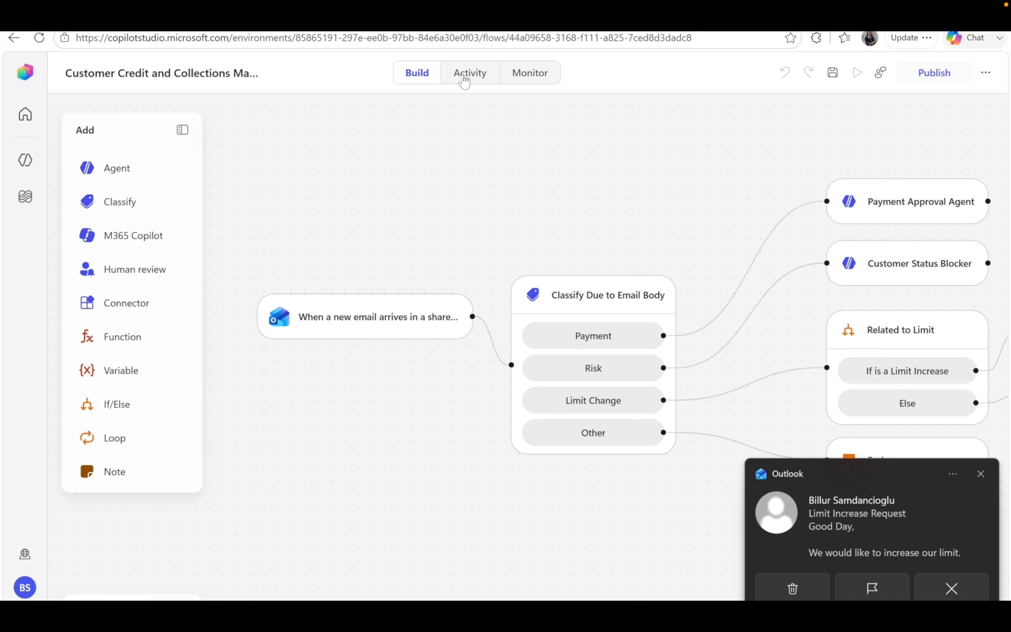
Trace the running run along its Limit Change path, then open US-002 in Dynamics 365 F&O from Teams.
left_click(465, 80)
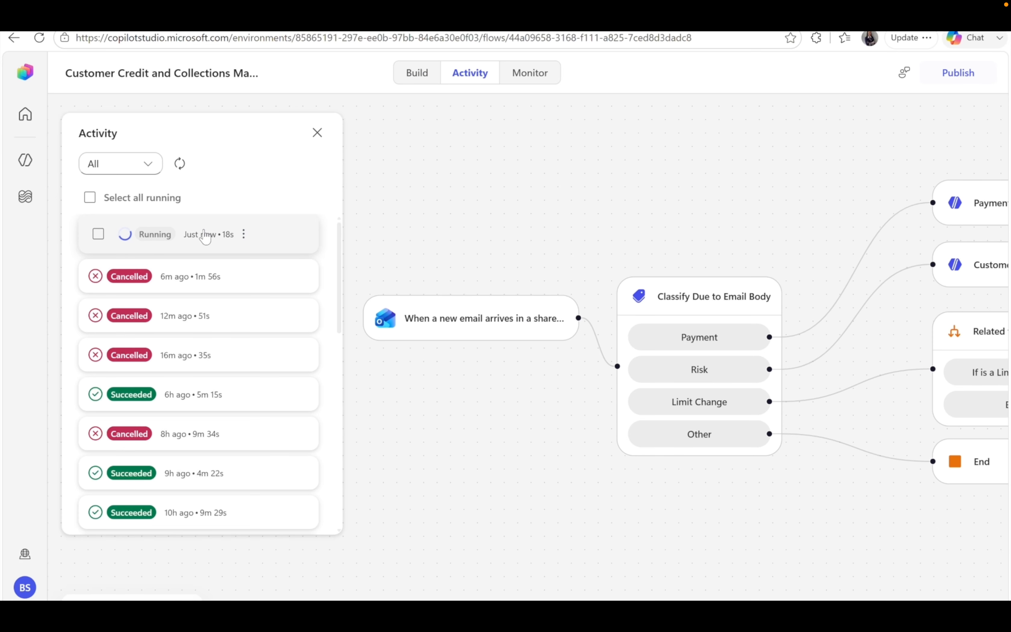
left_click(187, 236)
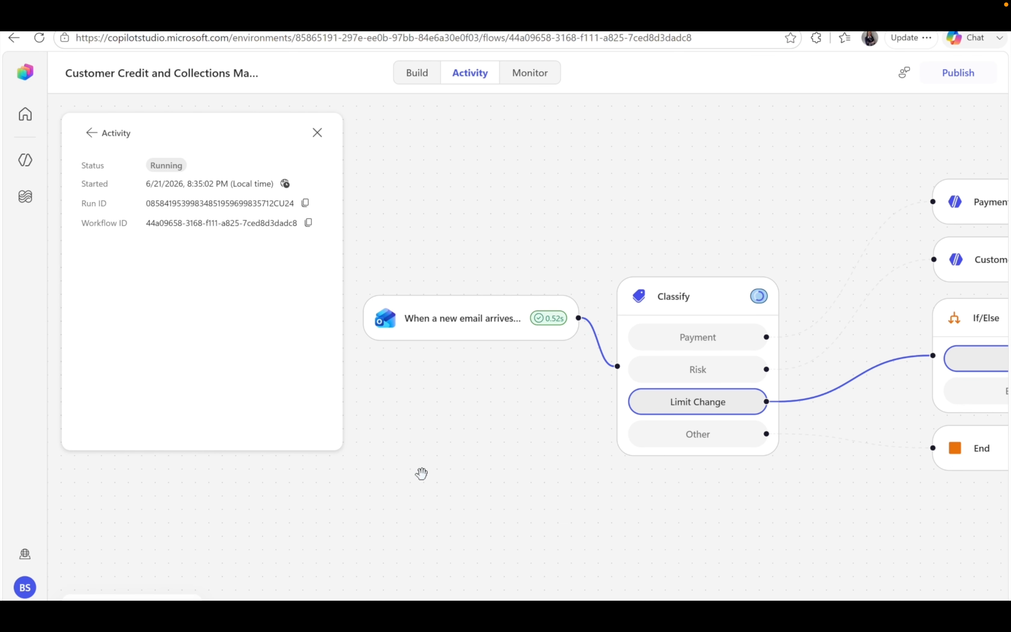
scroll(669, 526, "right", 2)
scroll(668, 527, "right", 2)
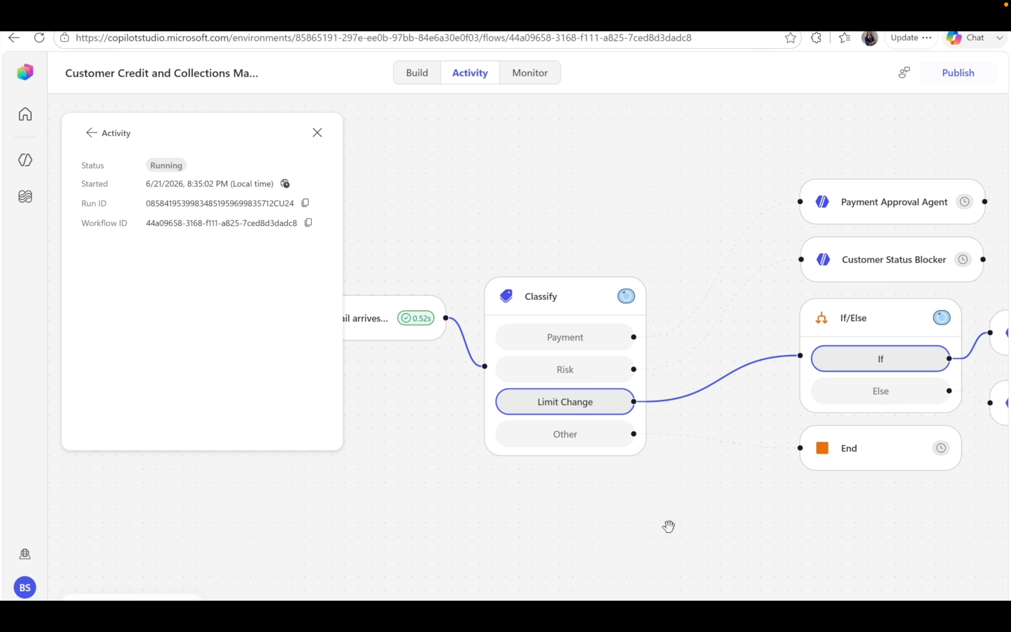
scroll(890, 529, "right", 1)
scroll(889, 530, "right", 4)
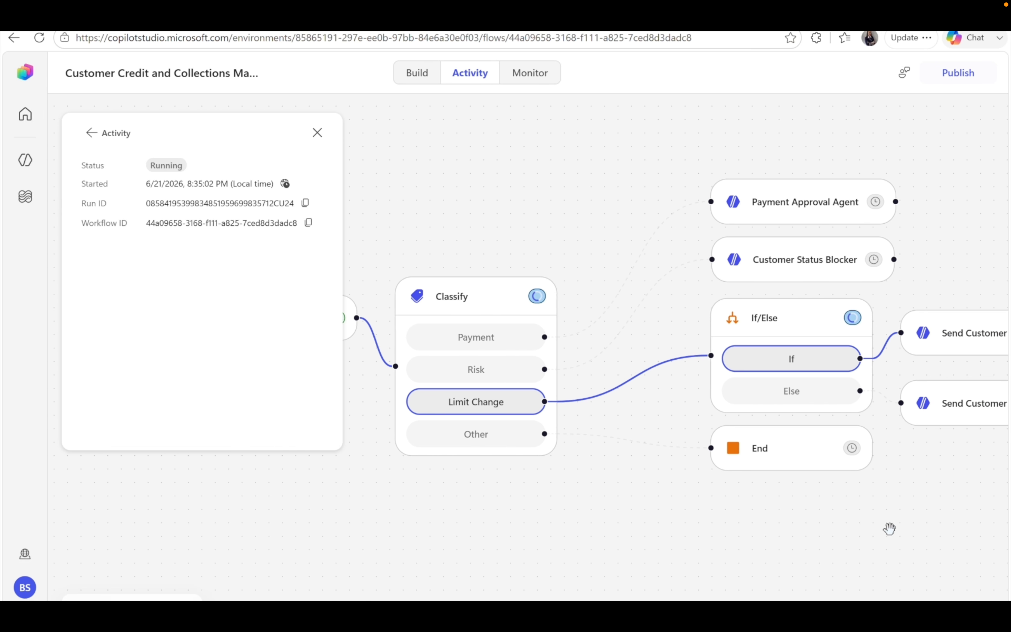
scroll(889, 530, "right", 4)
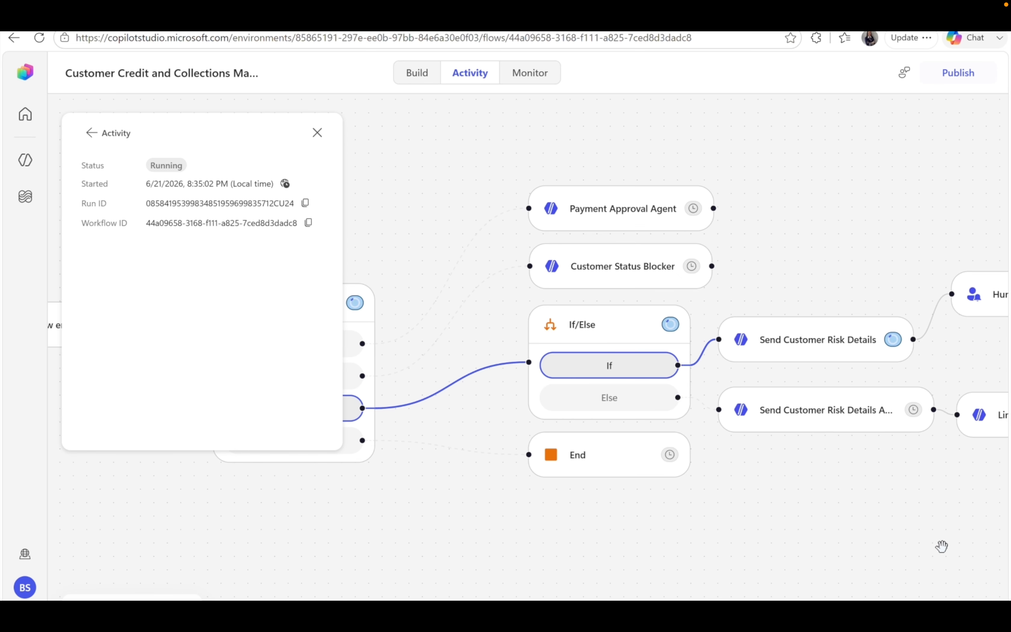
scroll(941, 546, "right", 3)
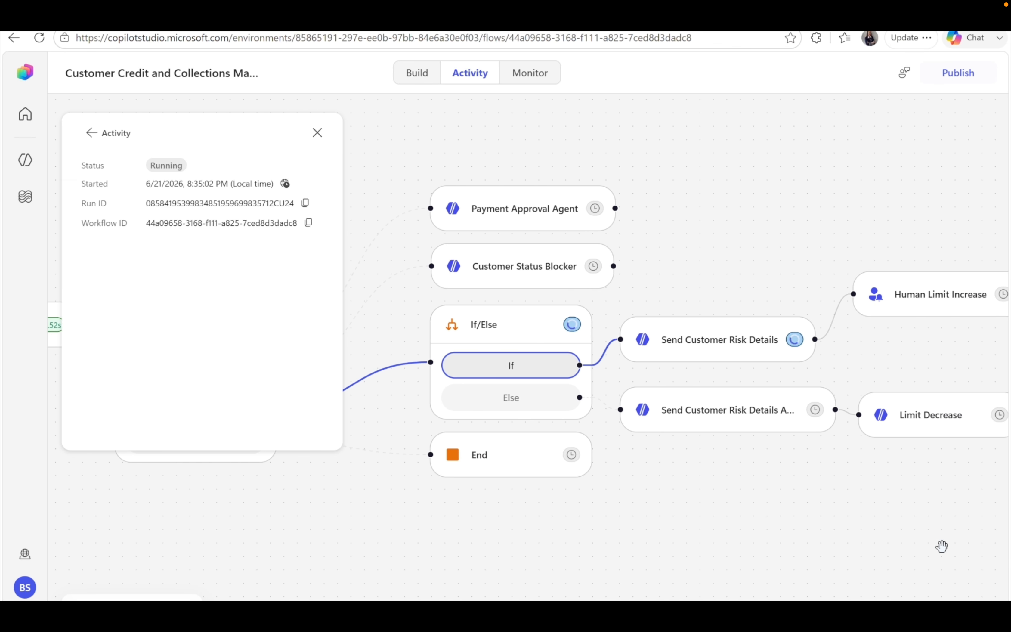
scroll(942, 546, "right", 1)
scroll(941, 546, "right", 2)
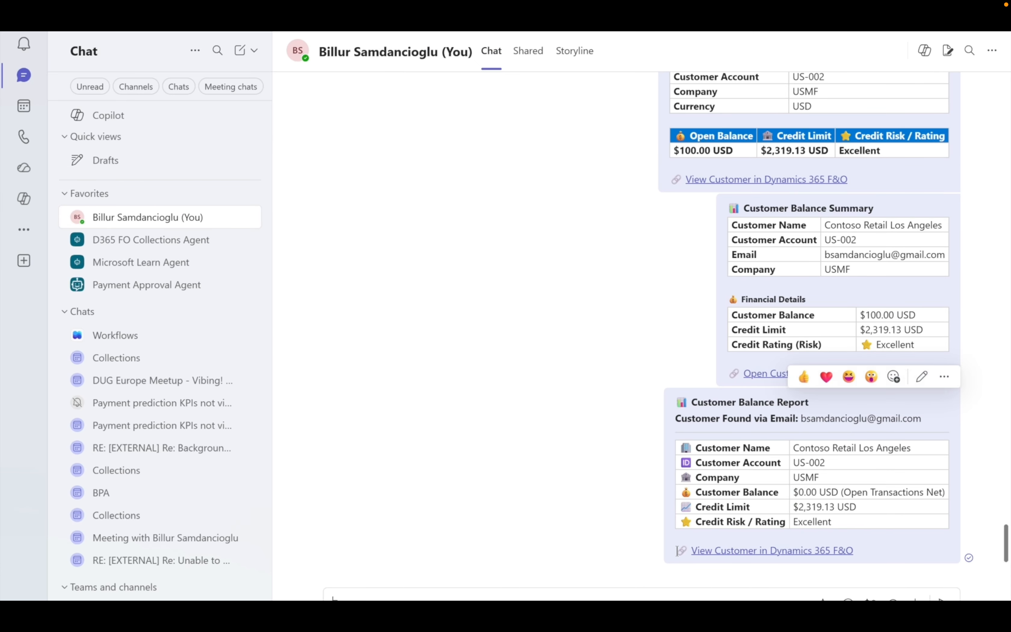
left_click(764, 551)
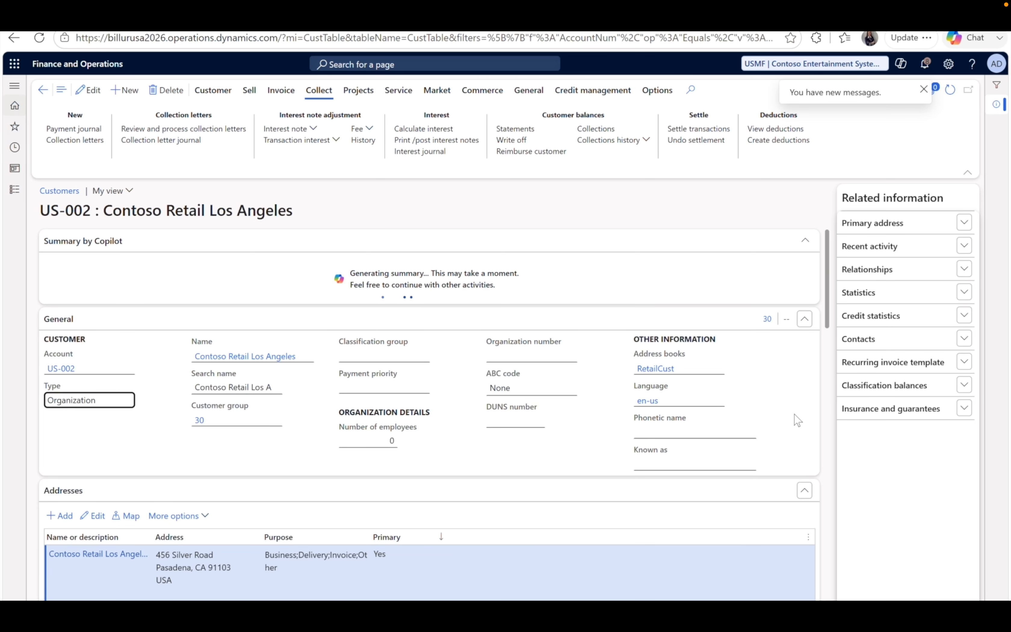
Scroll US-002 to Credit and collections: 2,319.13 credit limit, Excellent rating, Open status.
scroll(789, 429, "down", 3)
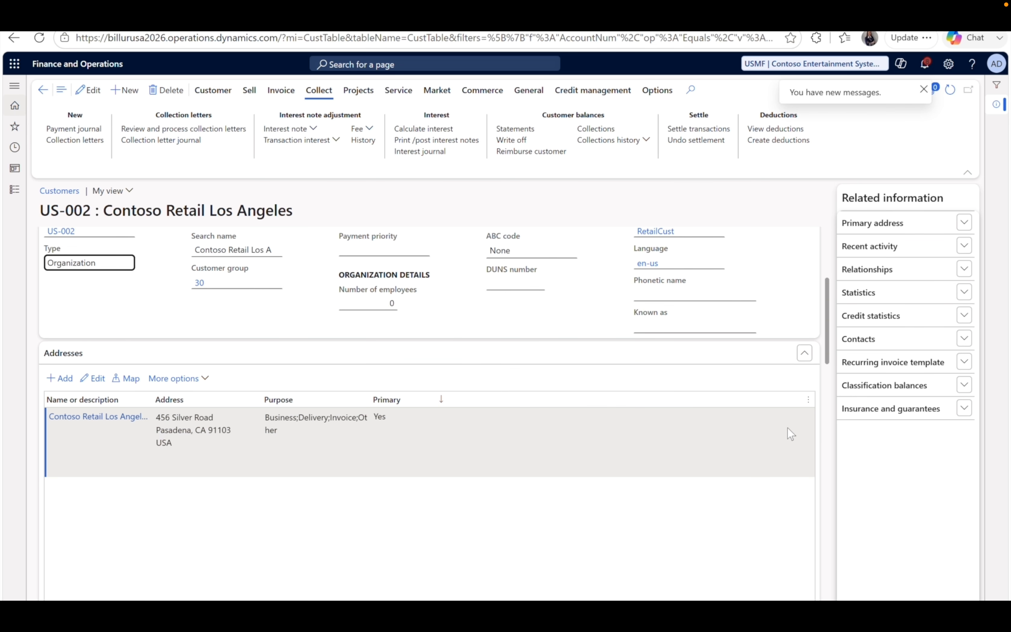
scroll(788, 427, "down", 3)
scroll(791, 434, "down", 1)
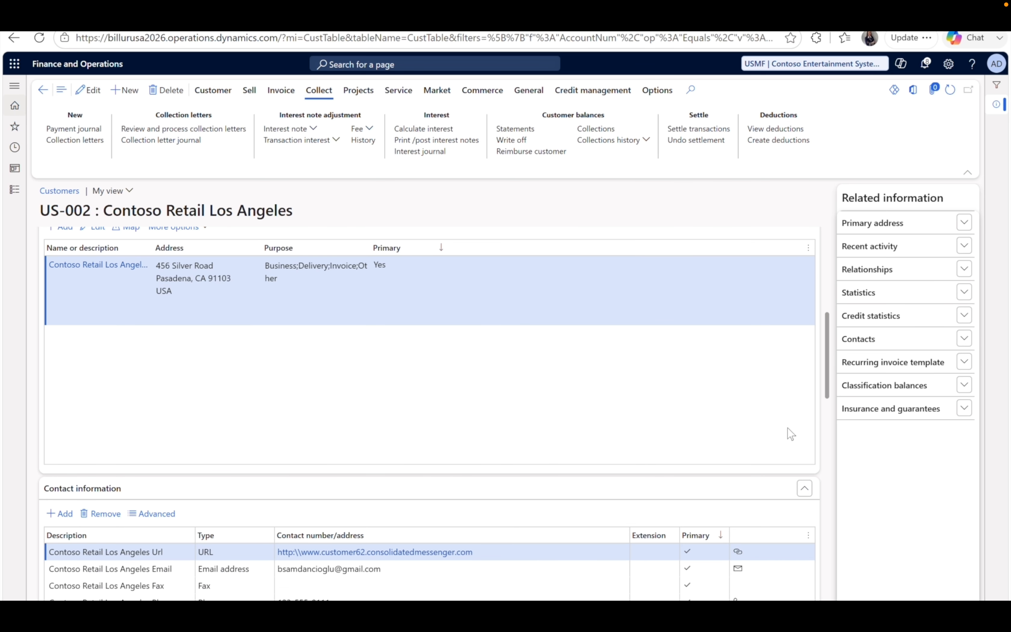
scroll(790, 434, "down", 8)
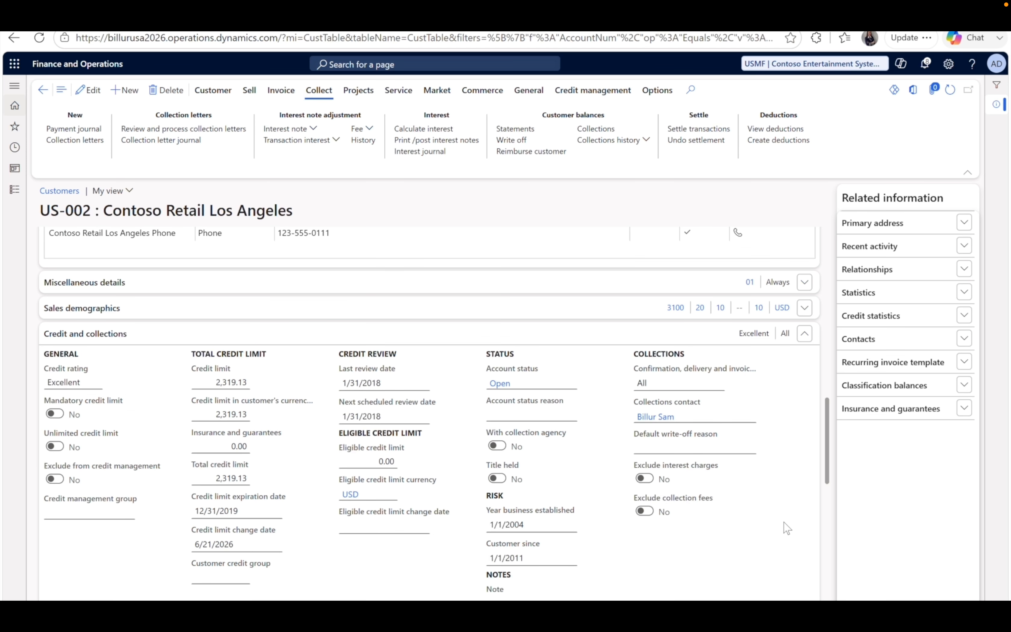
scroll(787, 527, "down", 1)
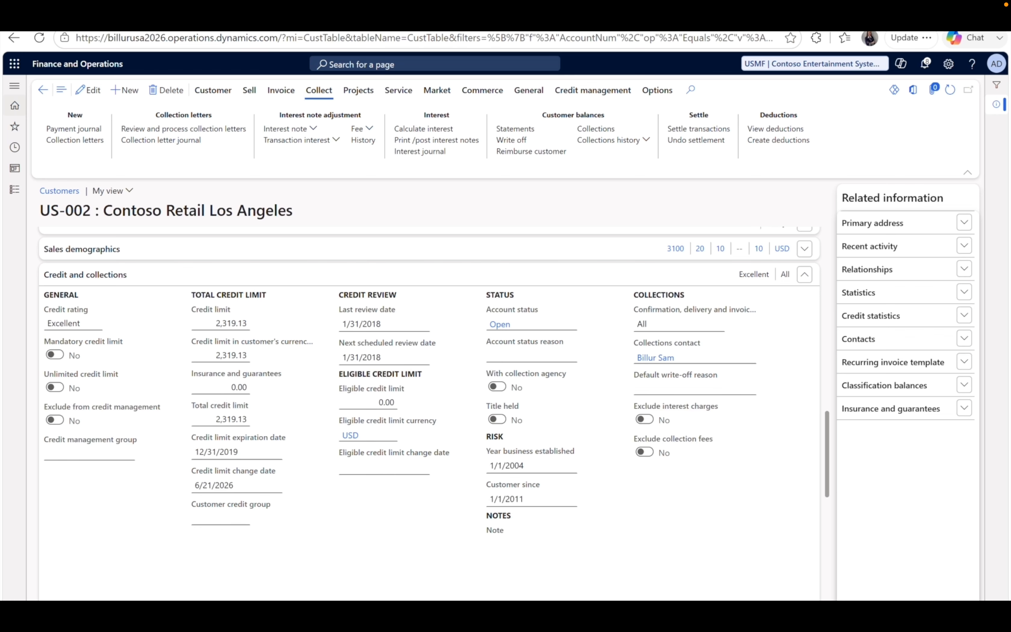
Approve the limit increase request in the Teams Workflows chat with Yes and a 10 percent increase.
key("alt+Tab")
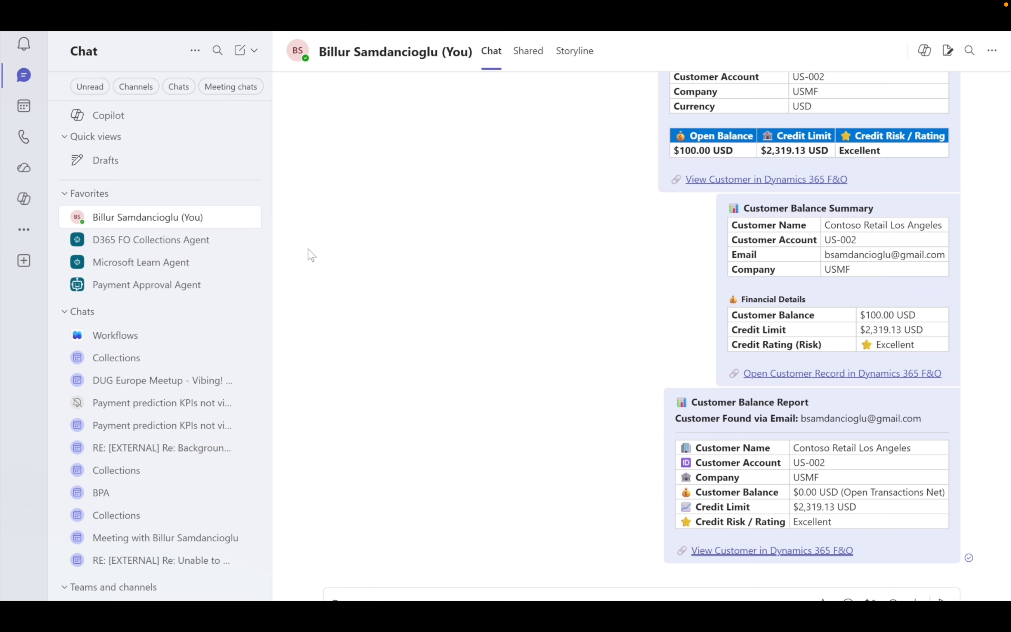
left_click(116, 341)
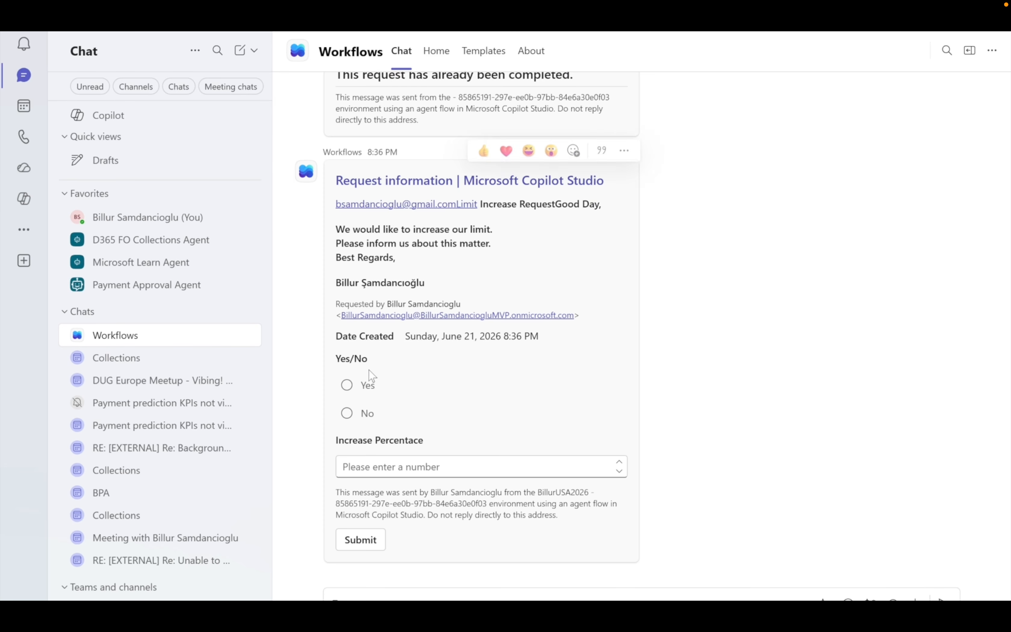
left_click(347, 387)
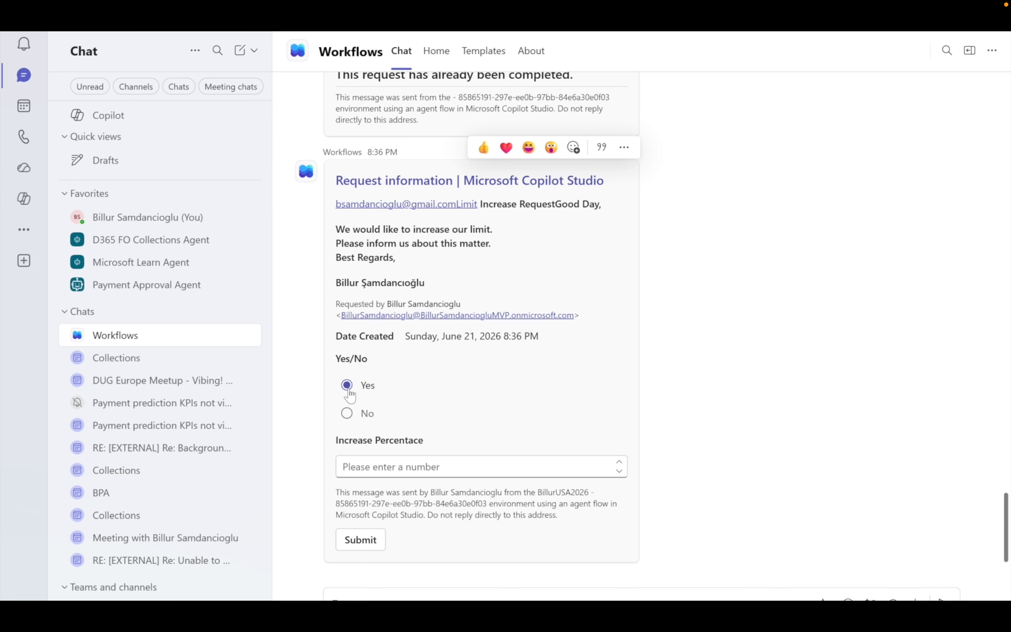
left_click(392, 468)
type("10")
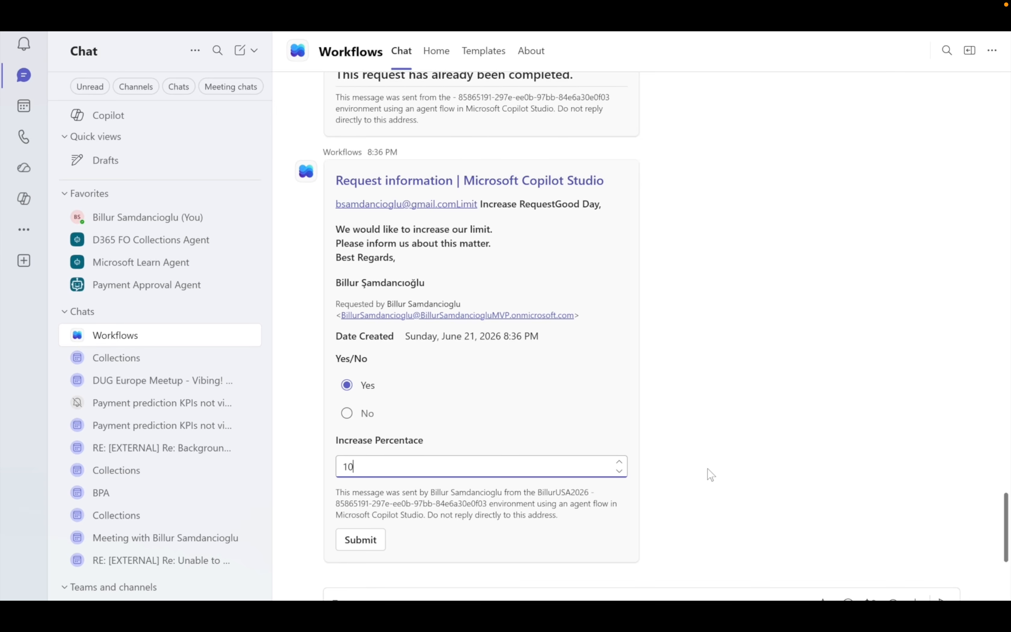
left_click(356, 548)
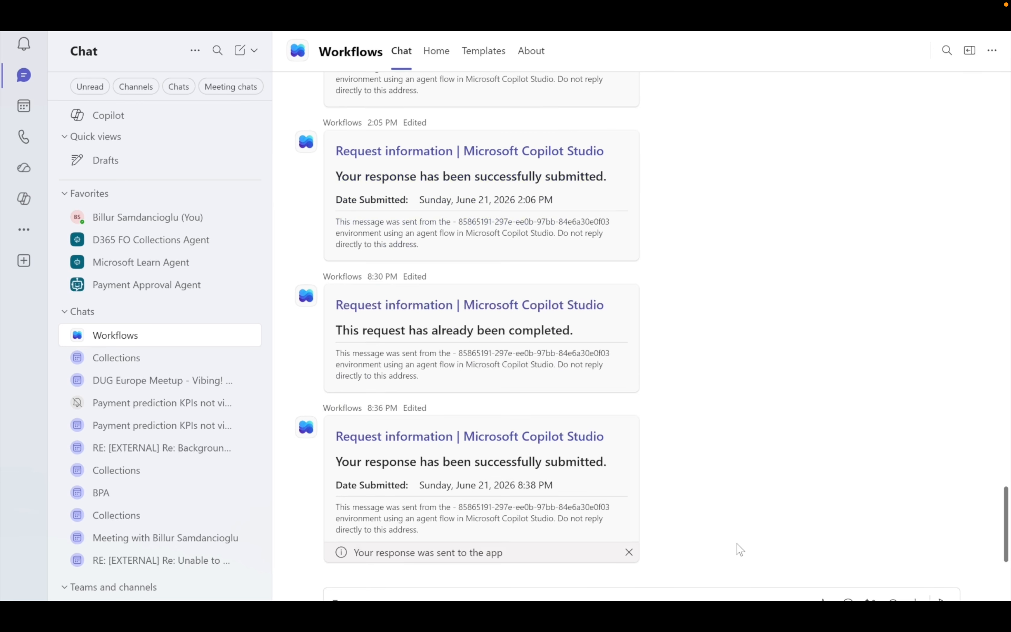
Switch back to the Customers – Finance window showing customer US-002's record.
mouse_move(493, 626)
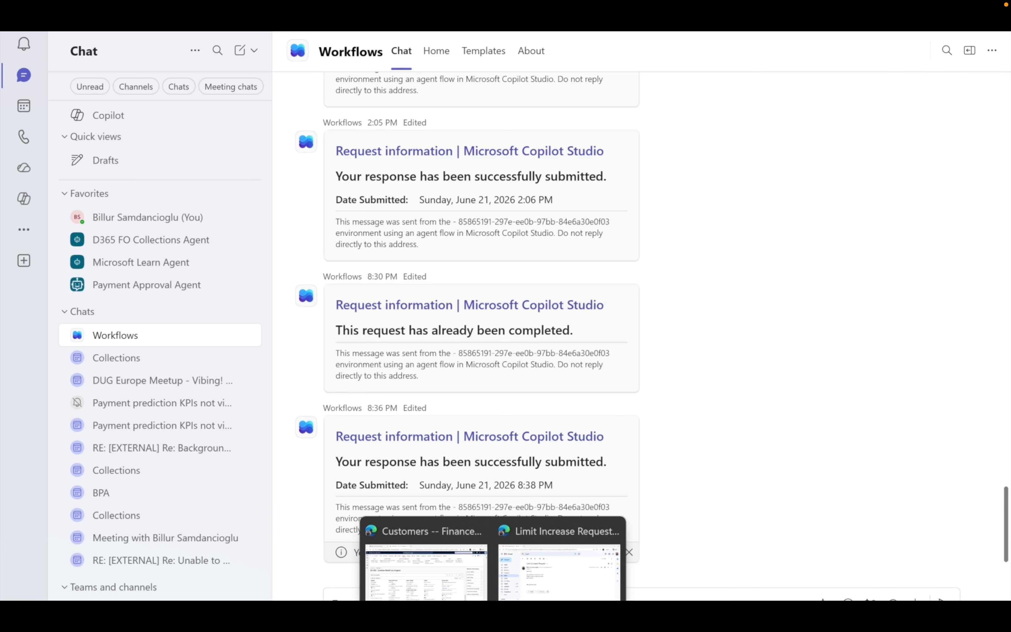
left_click(426, 573)
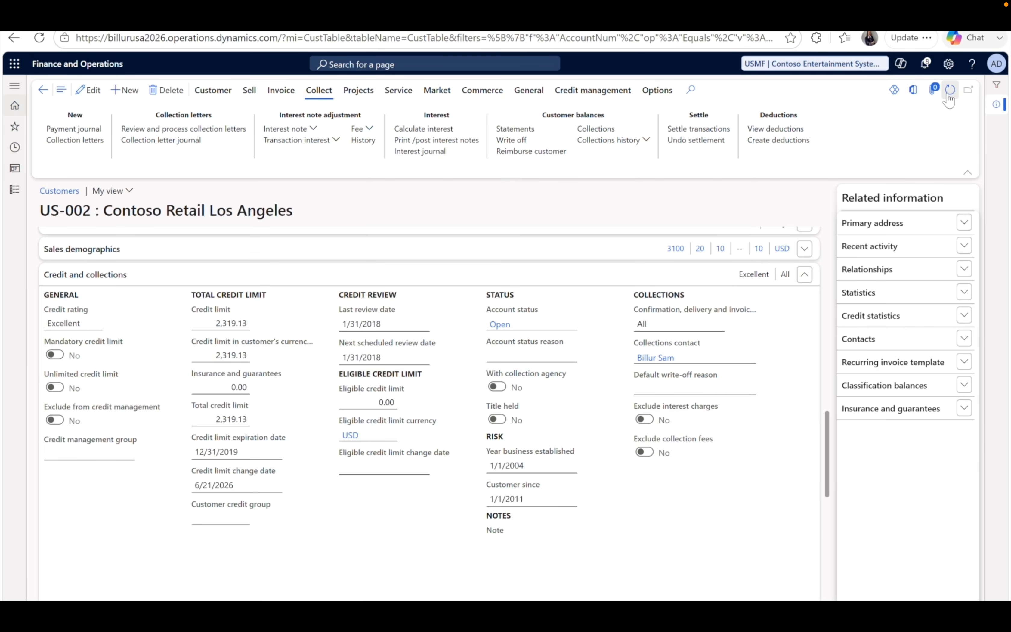
Refresh customer US-002's record to check for the updated credit limit.
left_click(949, 89)
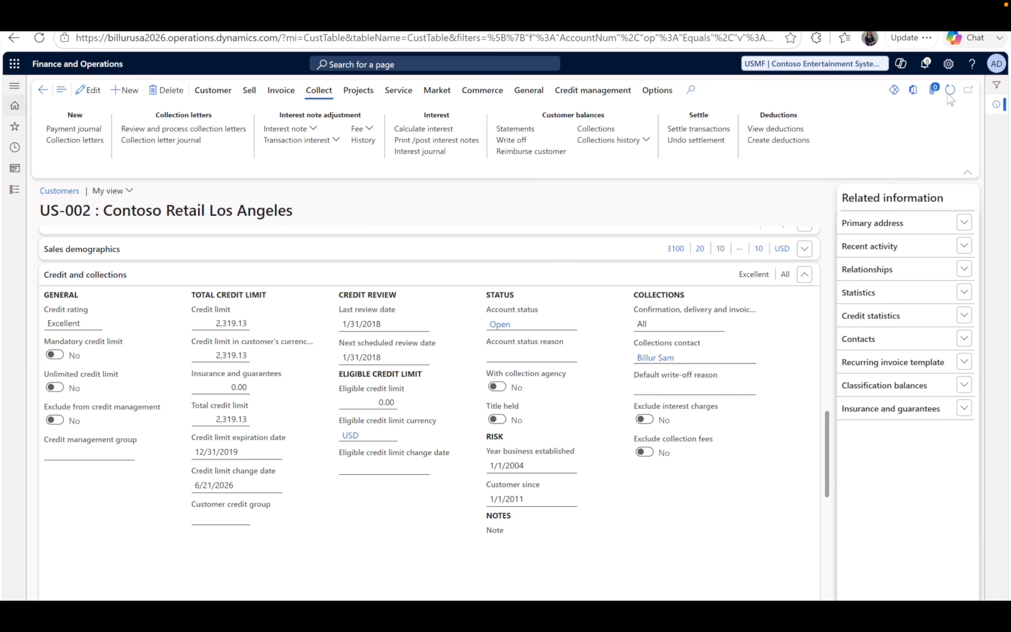